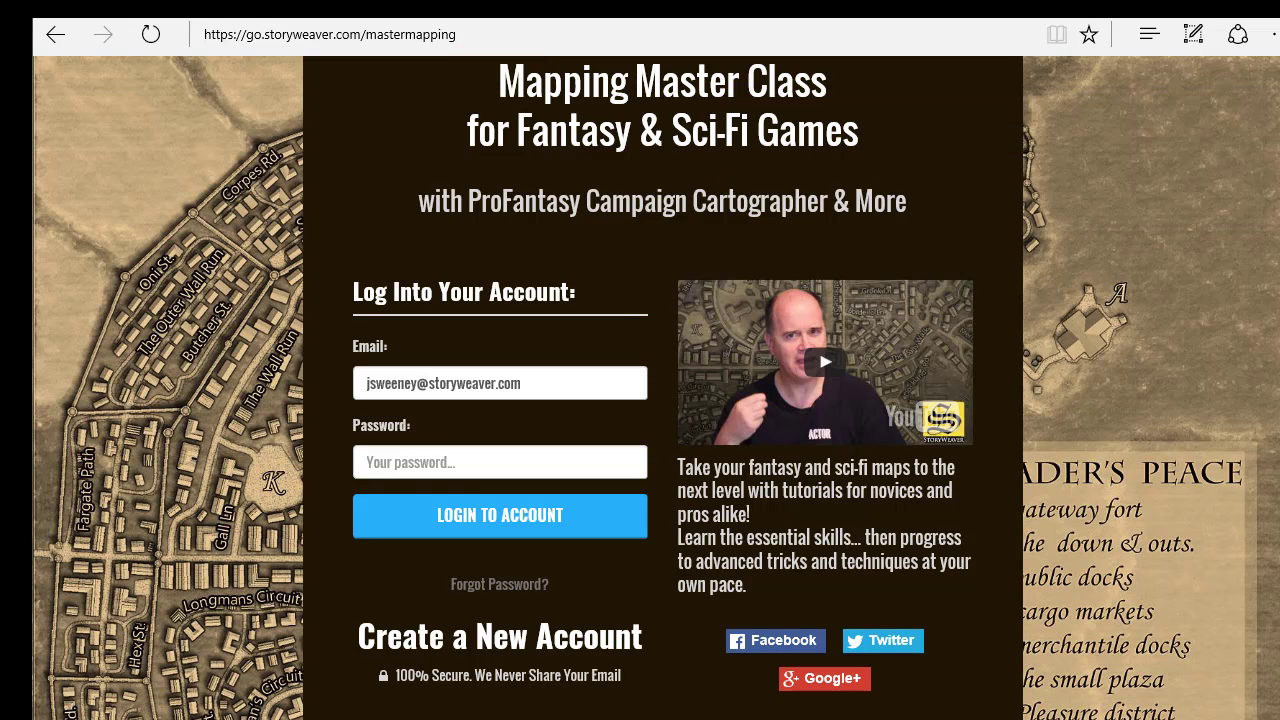
# - Switch to the ProFantasy blog in Chrome and look through the "Cartographer's Annual: April 2017" post
pyautogui.hotkey('alt', 'Tab')
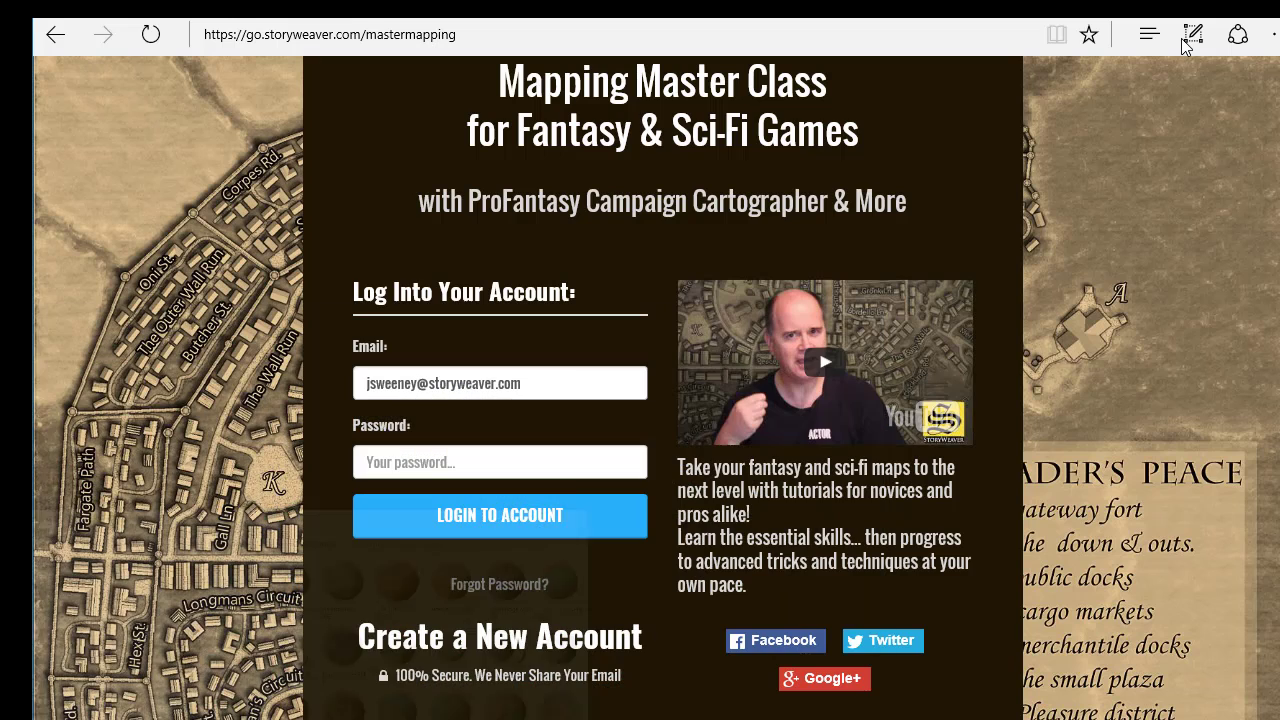
pyautogui.click(1180, 45)
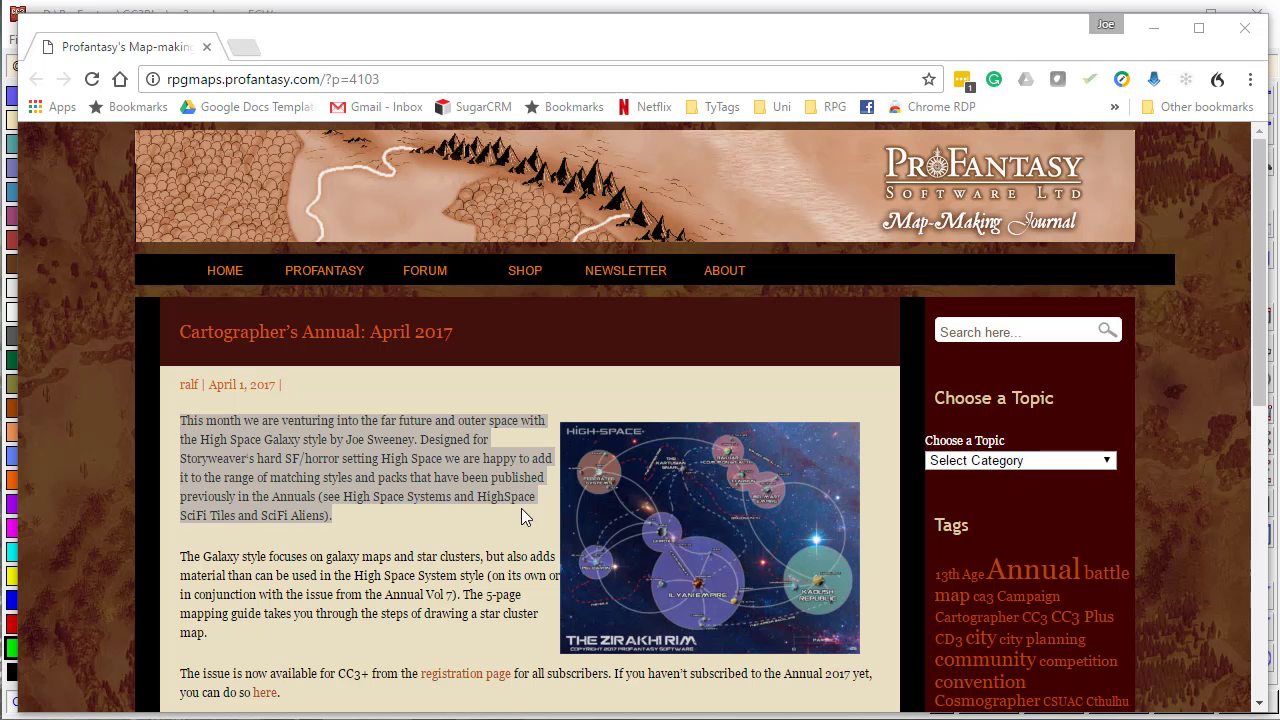
pyautogui.scroll(-2, 673, 511)
pyautogui.scroll(-5, 673, 511)
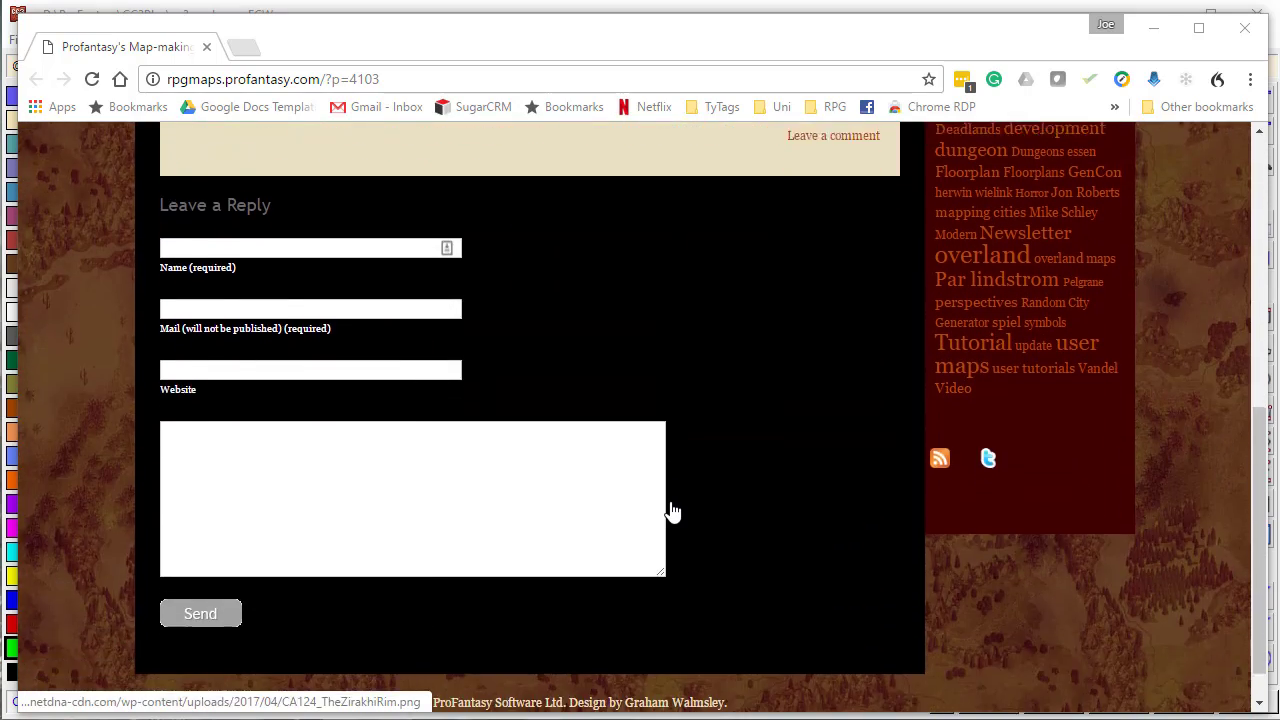
pyautogui.scroll(6, 675, 500)
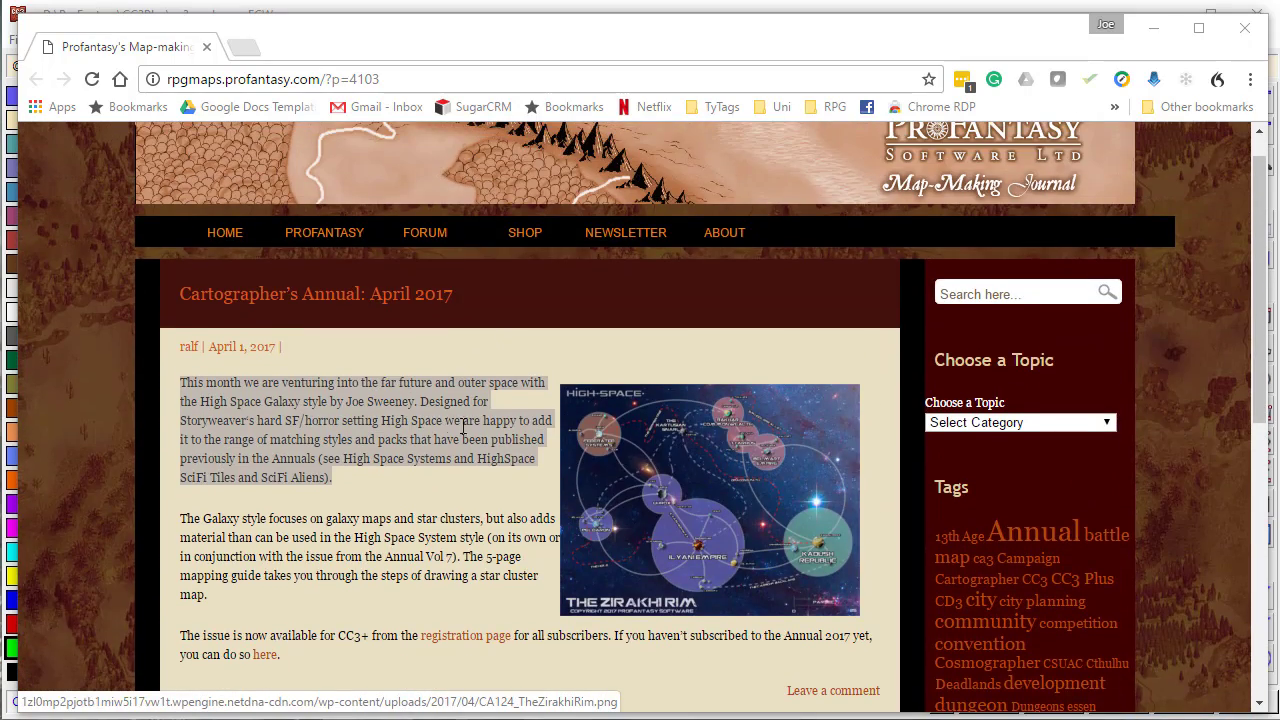
# - Open the High Space link in the post and minimise the browser to return to Campaign Cartographer 3+
pyautogui.click(423, 423)
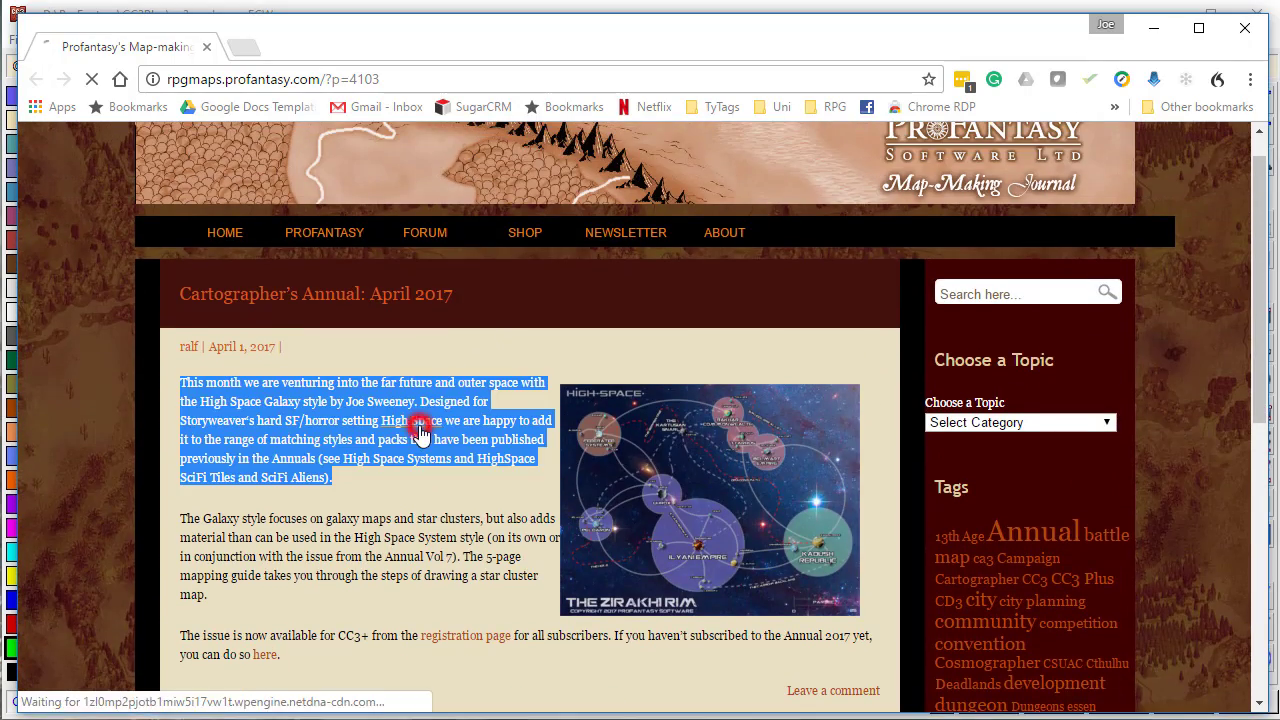
pyautogui.click(472, 293)
pyautogui.click(1159, 37)
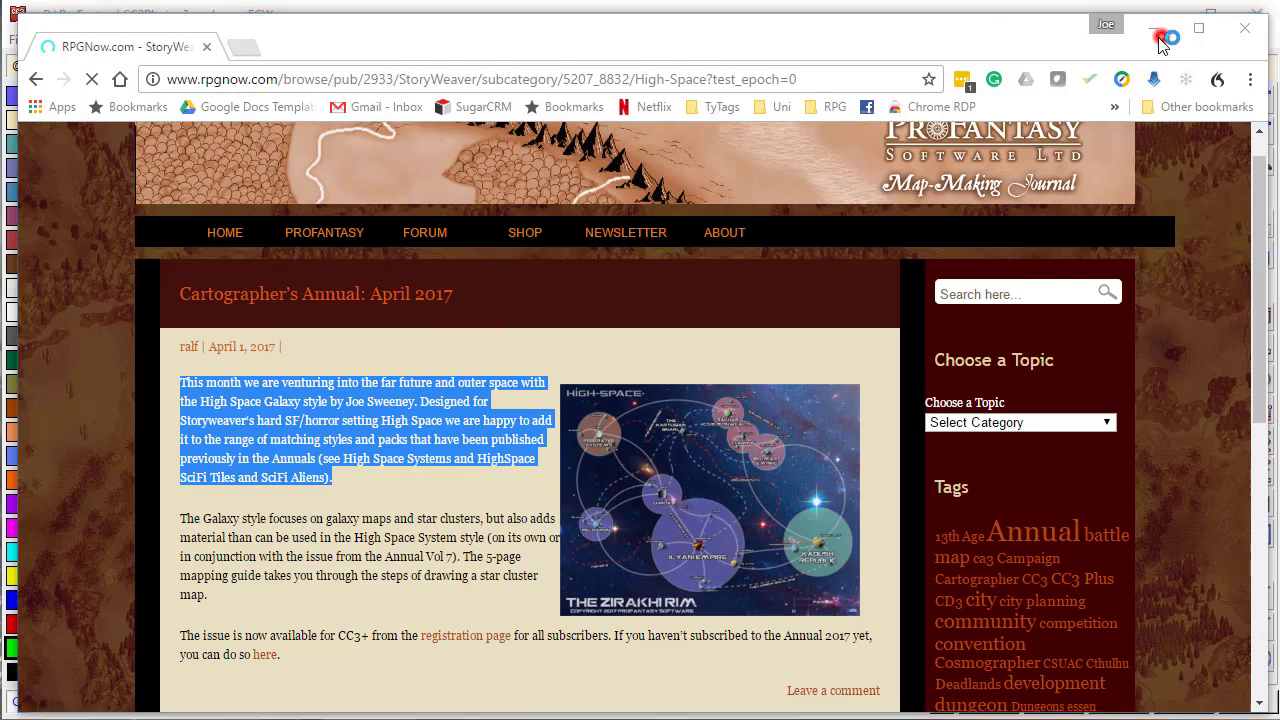
pyautogui.click(1152, 32)
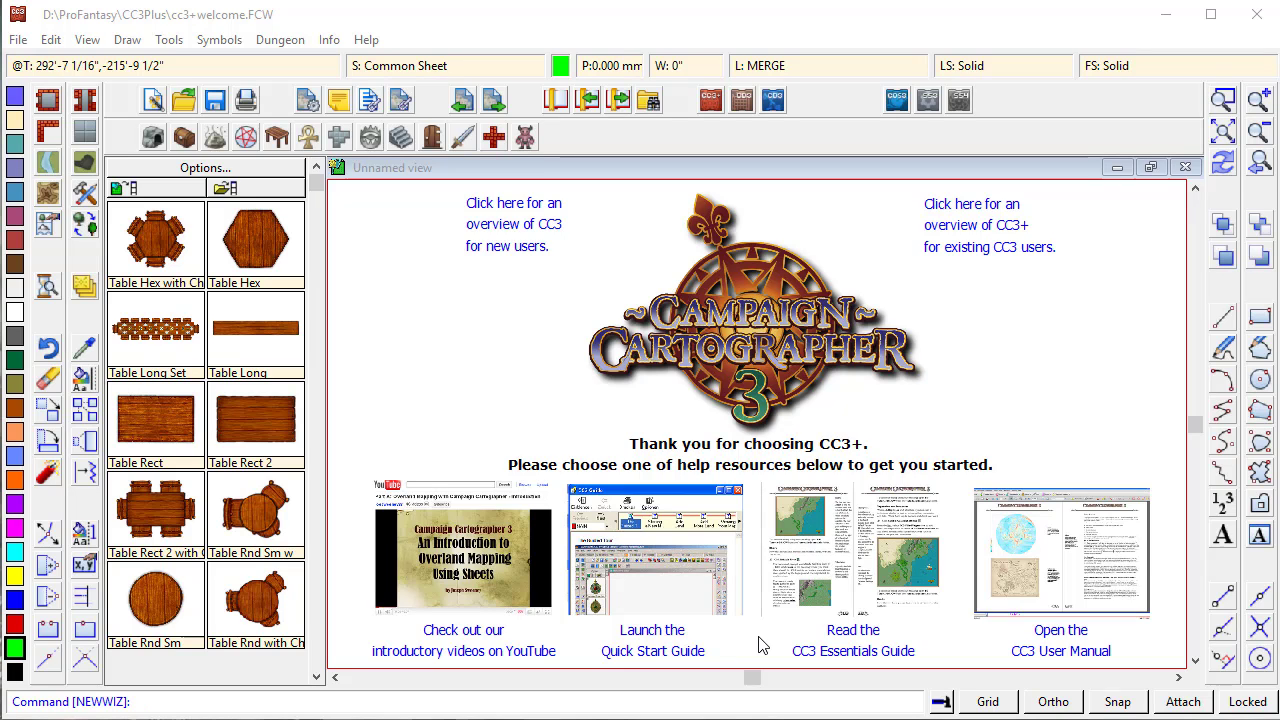
# - Start a new map without saving the welcome drawing, using the Cosmographer map type and deciding the settings manually
pyautogui.click(433, 138)
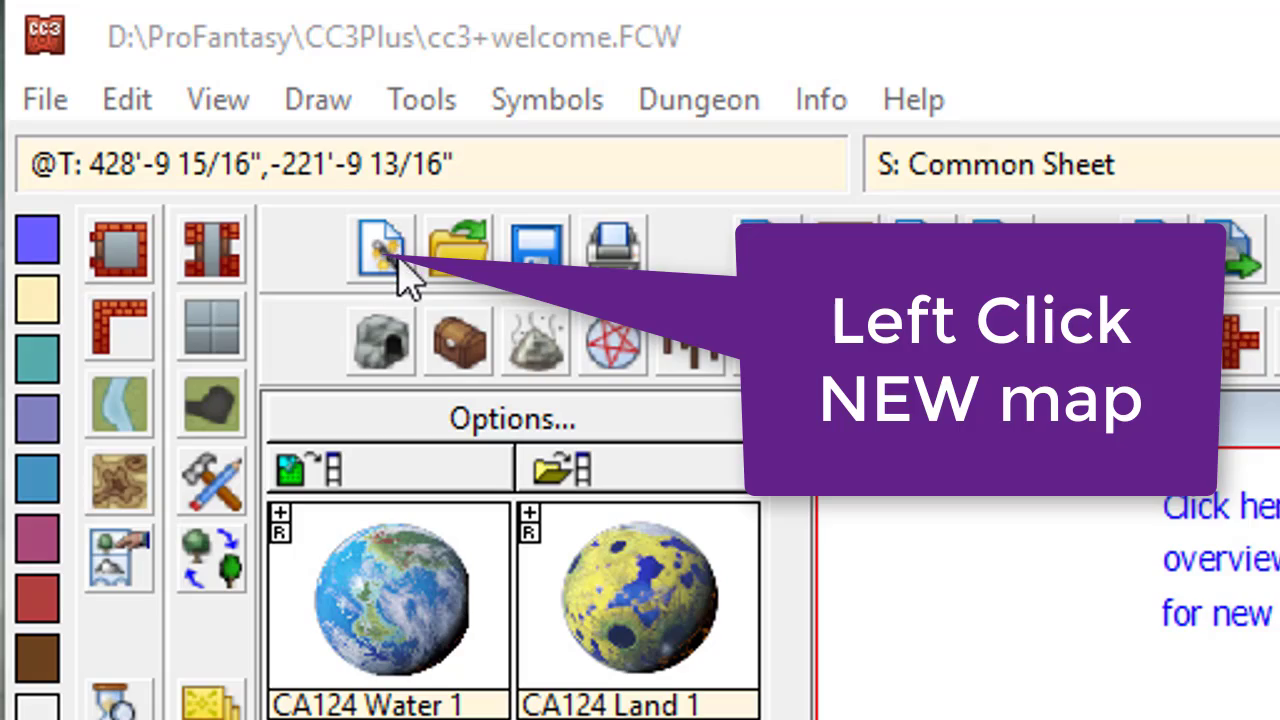
pyautogui.click(392, 262)
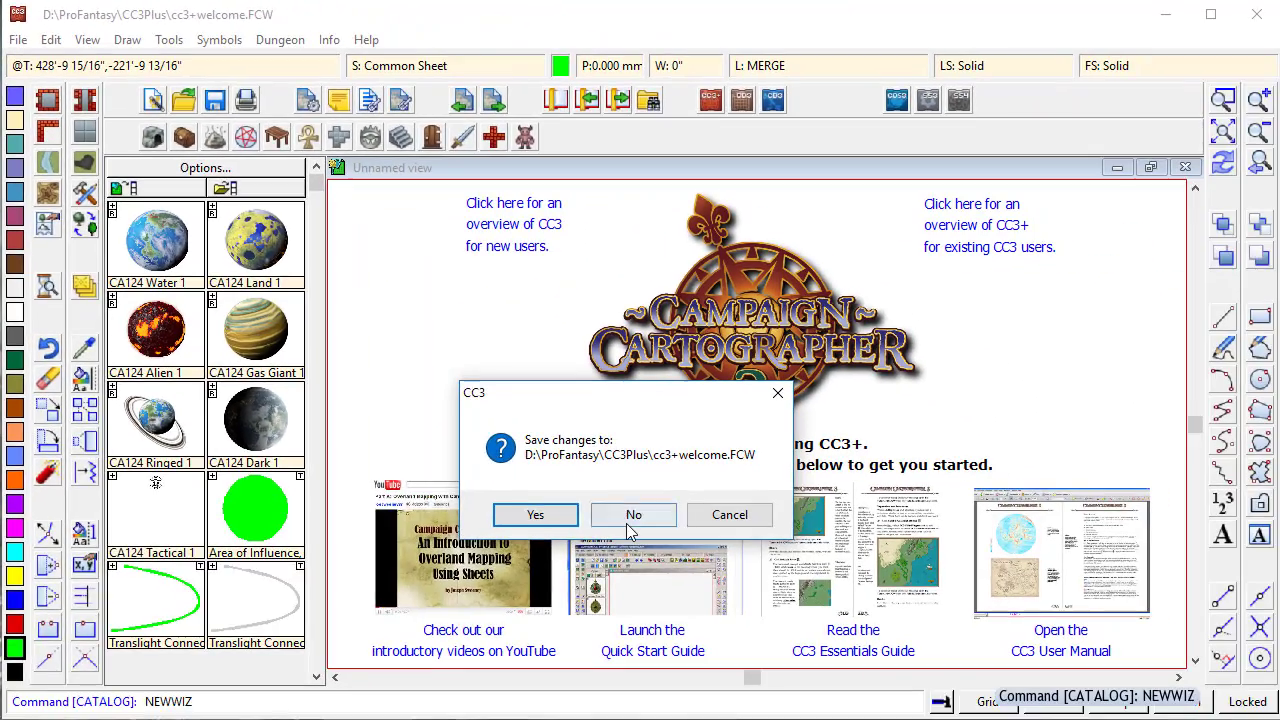
pyautogui.click(629, 514)
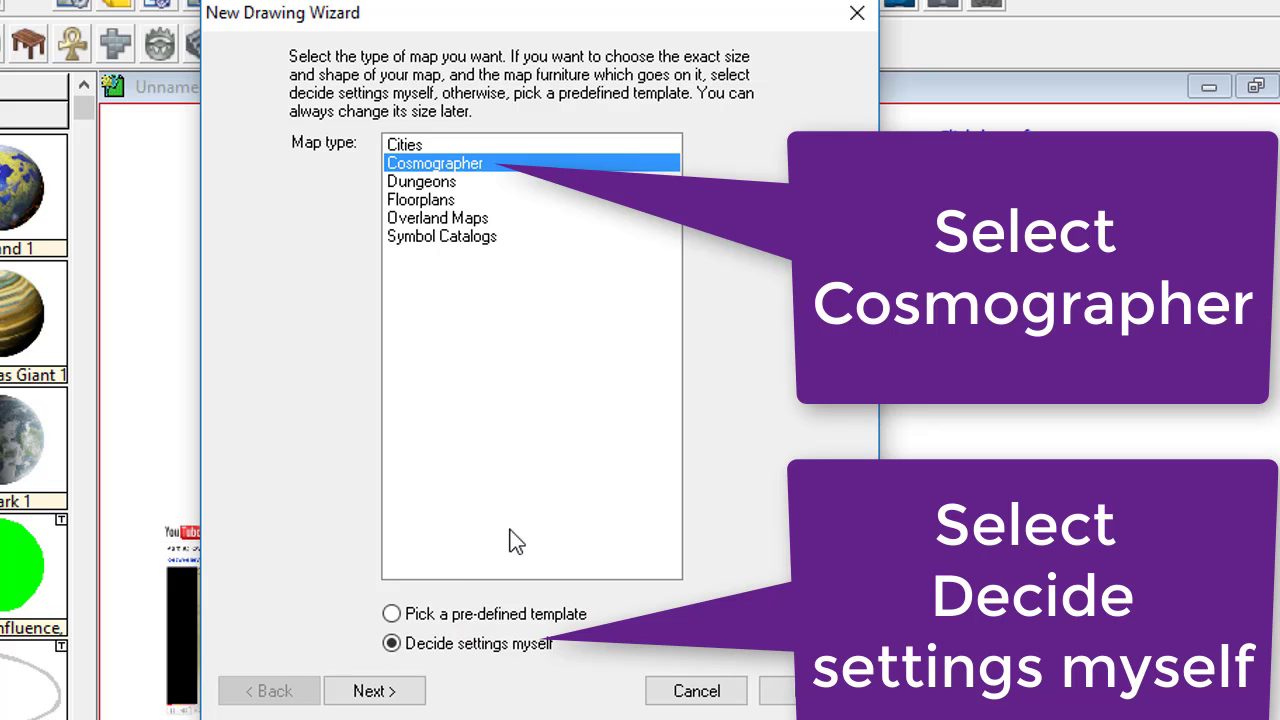
pyautogui.click(370, 691)
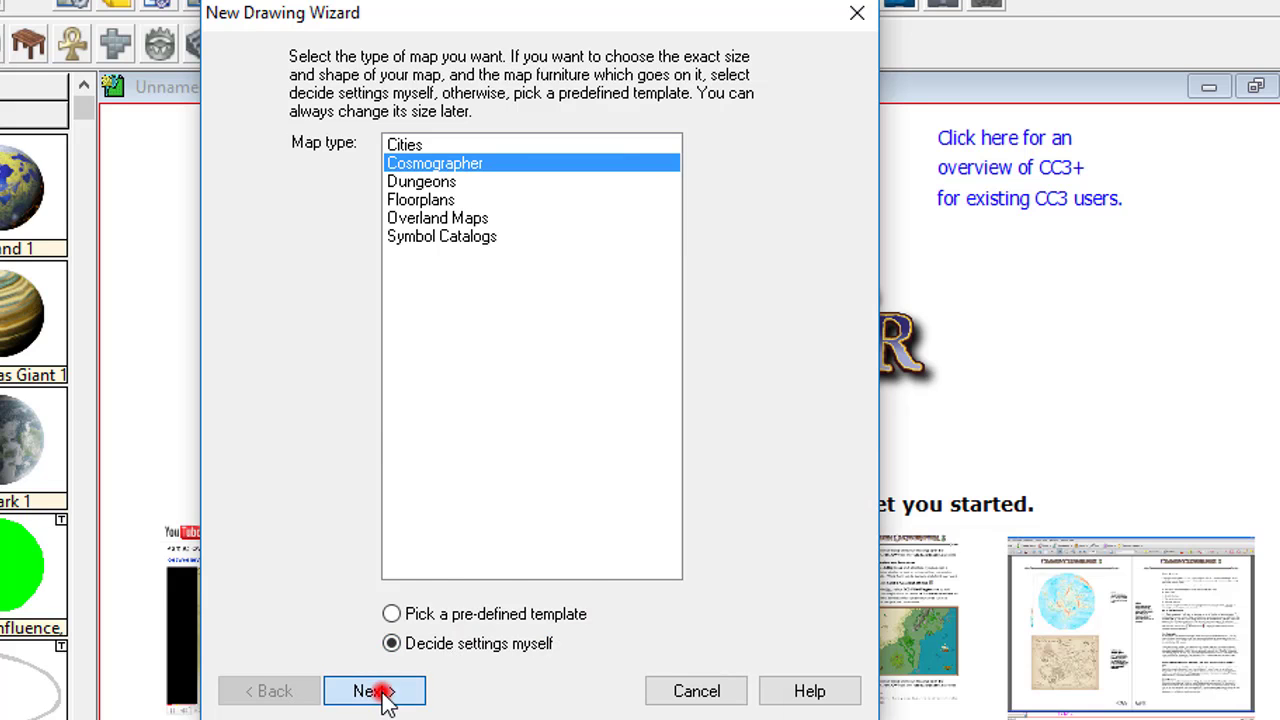
# - Browse the available Traveller, Overland and Cosmographer map styles to examine their previews and descriptions
pyautogui.click(232, 452)
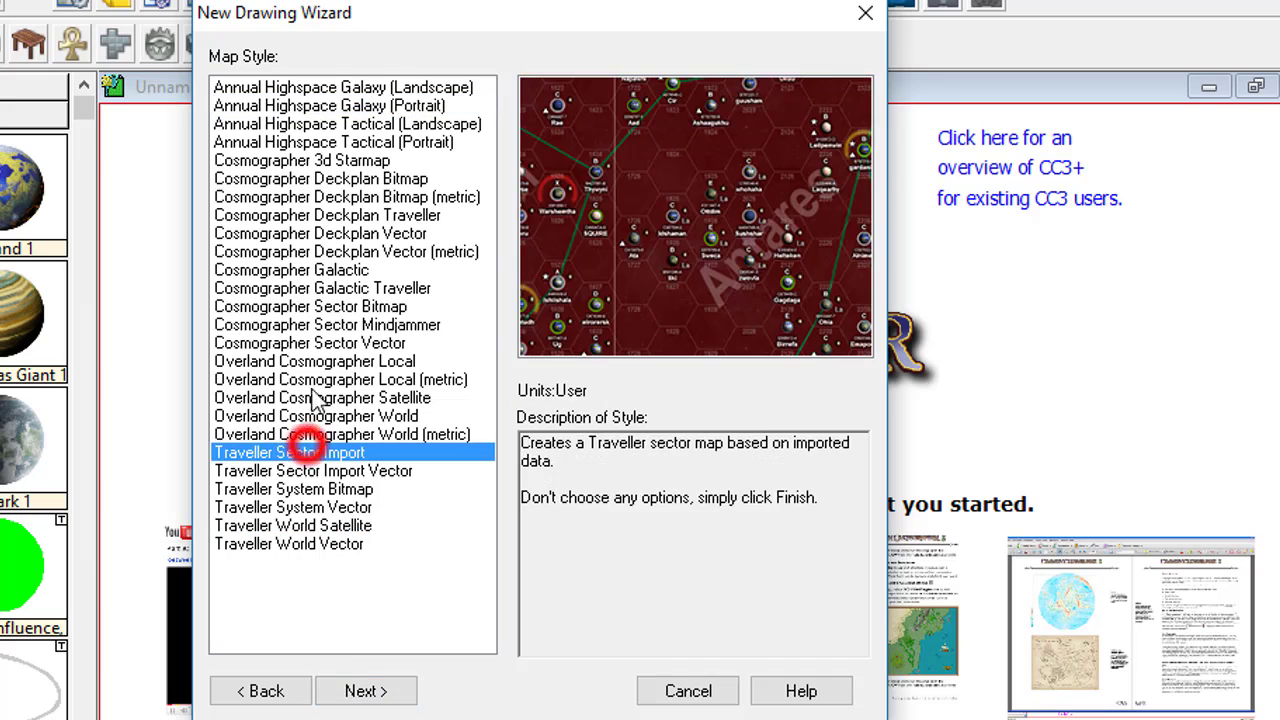
pyautogui.click(238, 379)
pyautogui.click(250, 307)
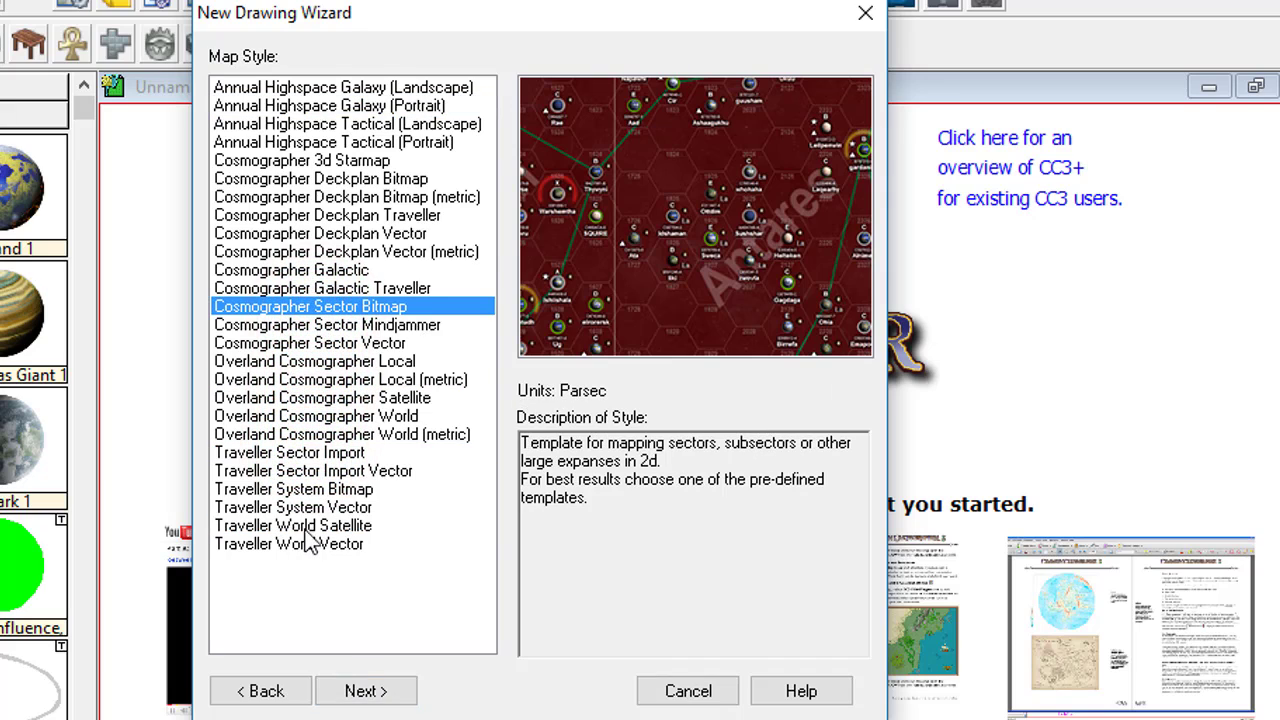
pyautogui.click(229, 525)
pyautogui.click(234, 416)
pyautogui.click(280, 361)
pyautogui.click(300, 270)
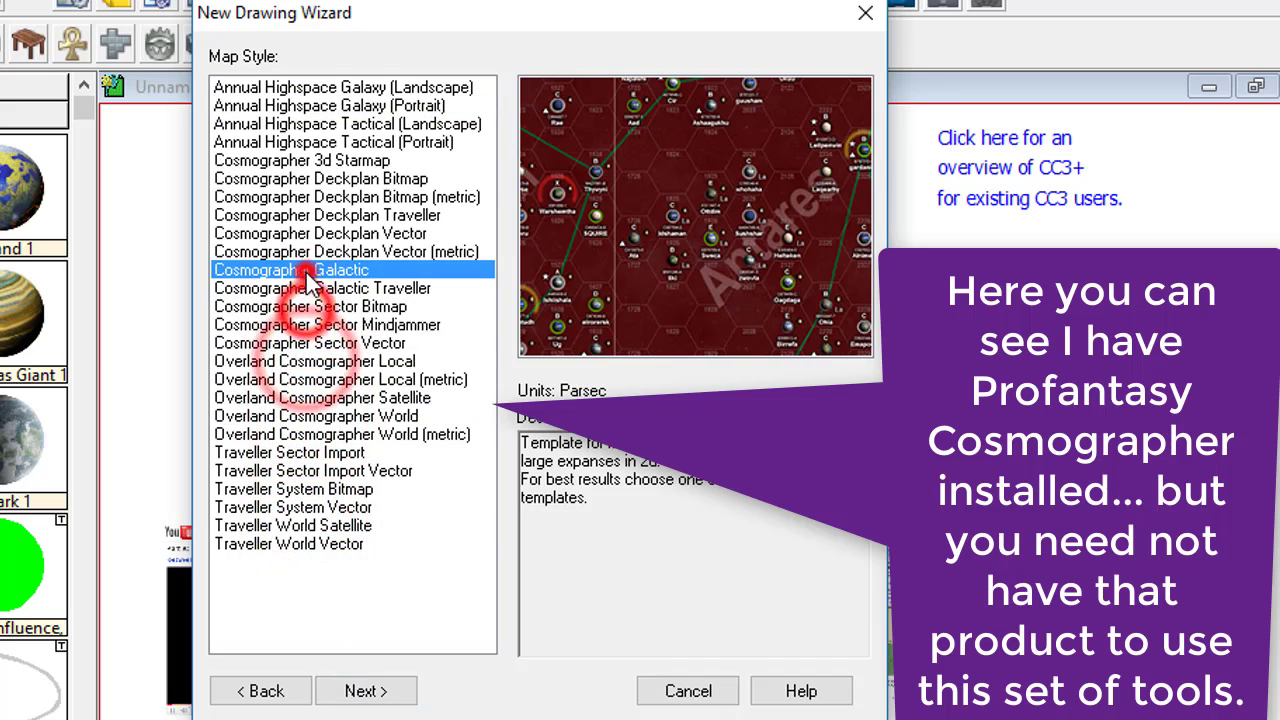
pyautogui.click(287, 231)
pyautogui.click(268, 197)
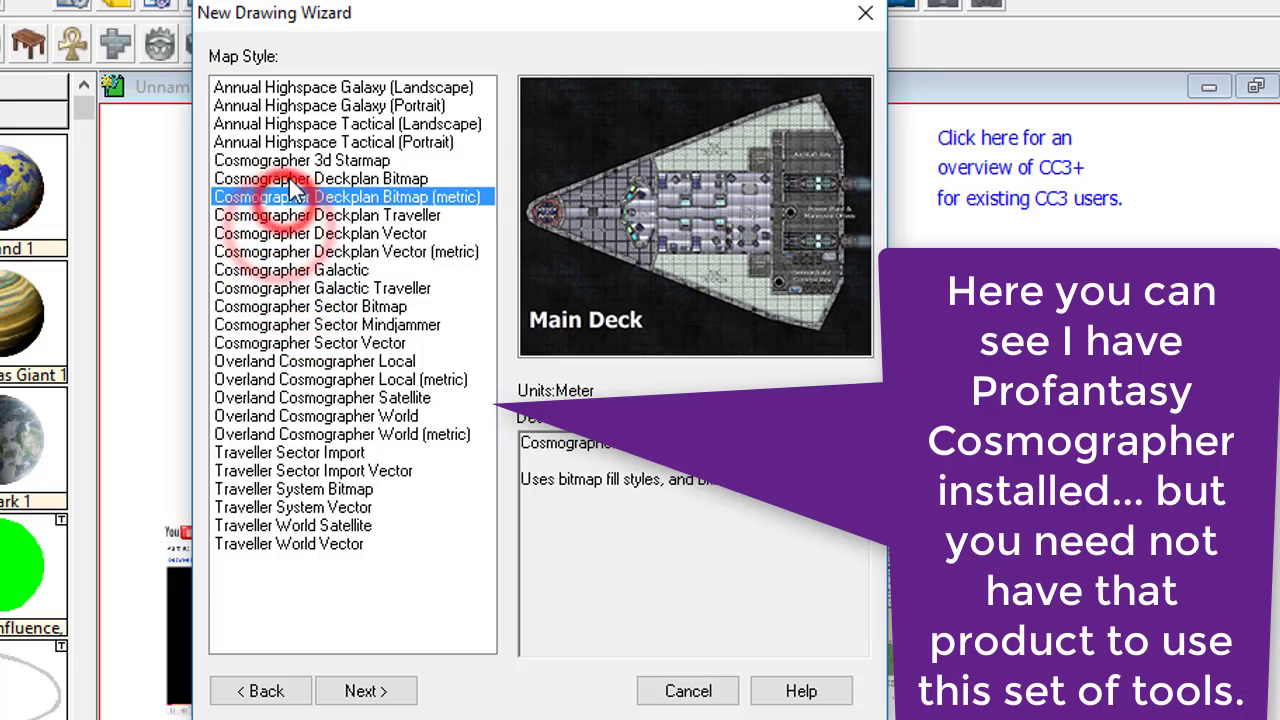
pyautogui.click(285, 178)
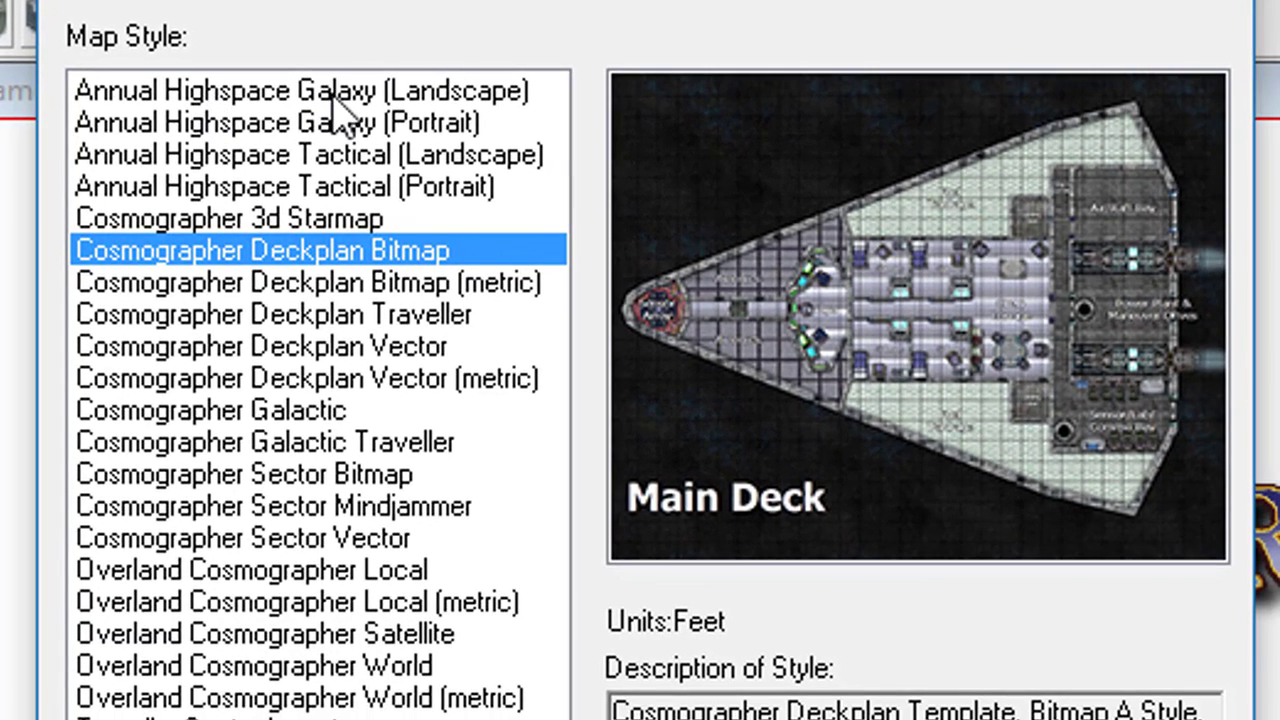
# - Compare the landscape and portrait Highspace Galaxy styles and continue with Annual Highspace Galaxy (Landscape)
pyautogui.click(334, 98)
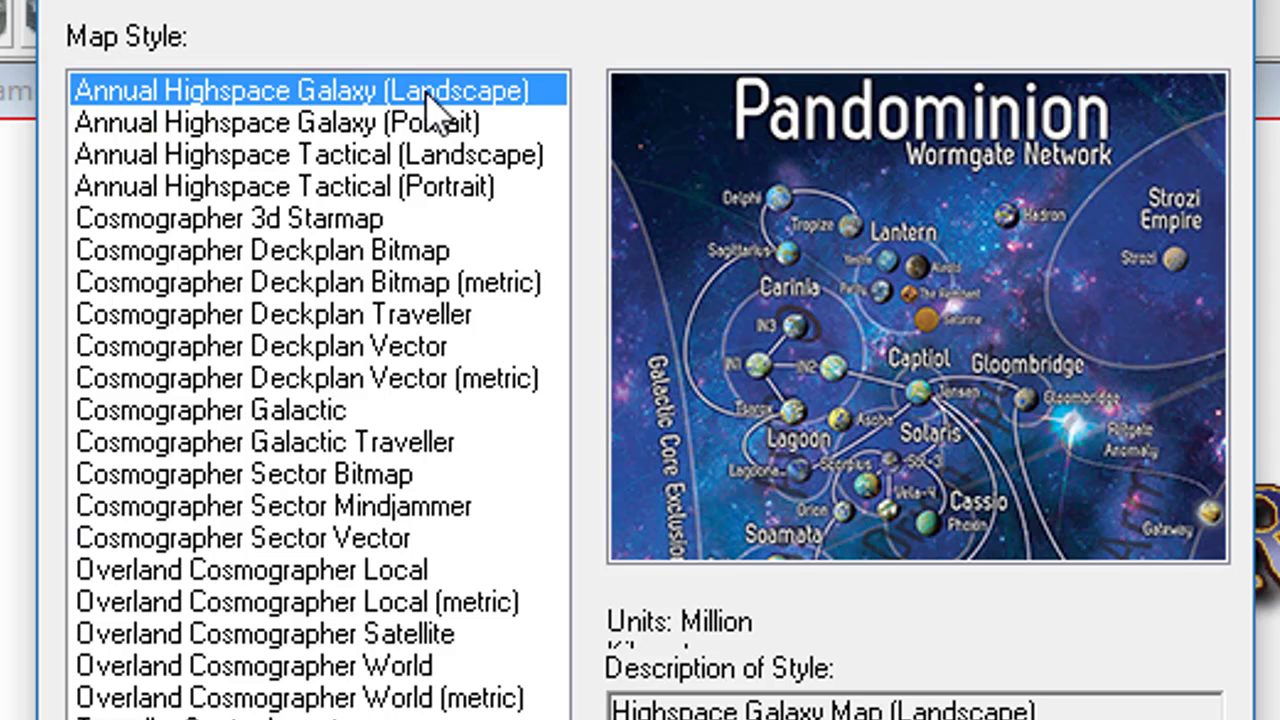
pyautogui.click(401, 121)
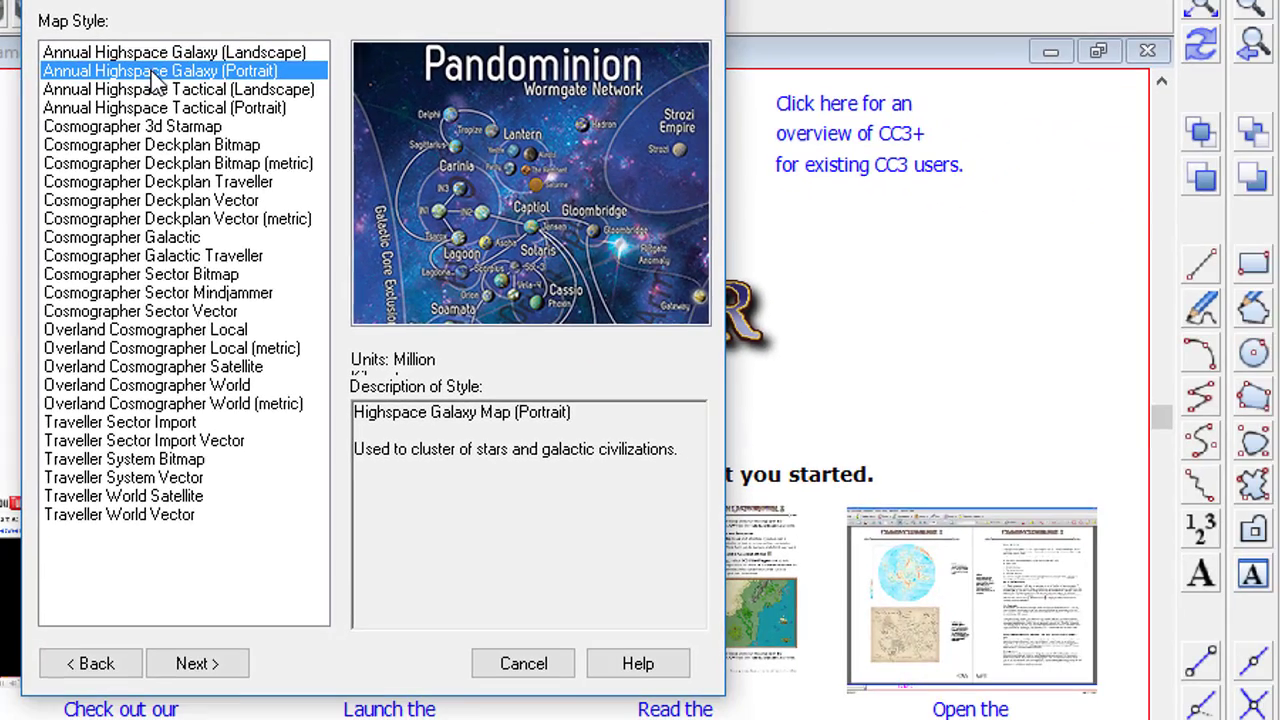
pyautogui.click(176, 52)
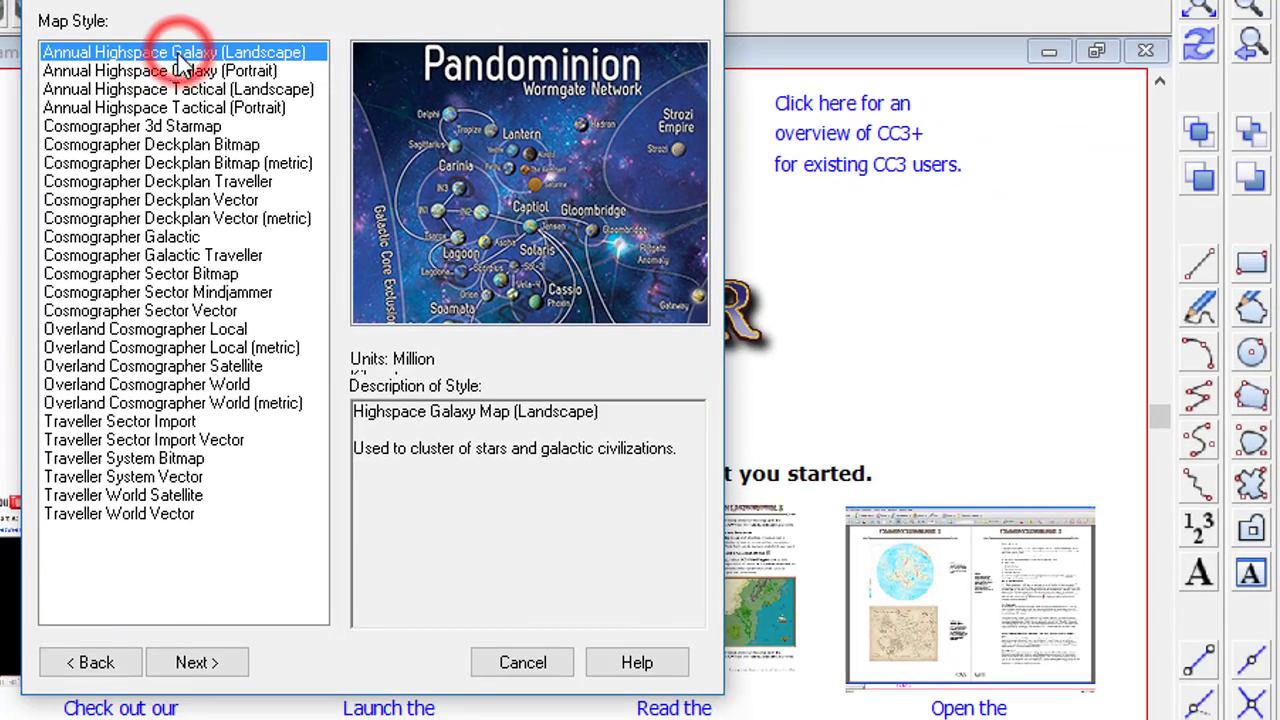
pyautogui.click(185, 680)
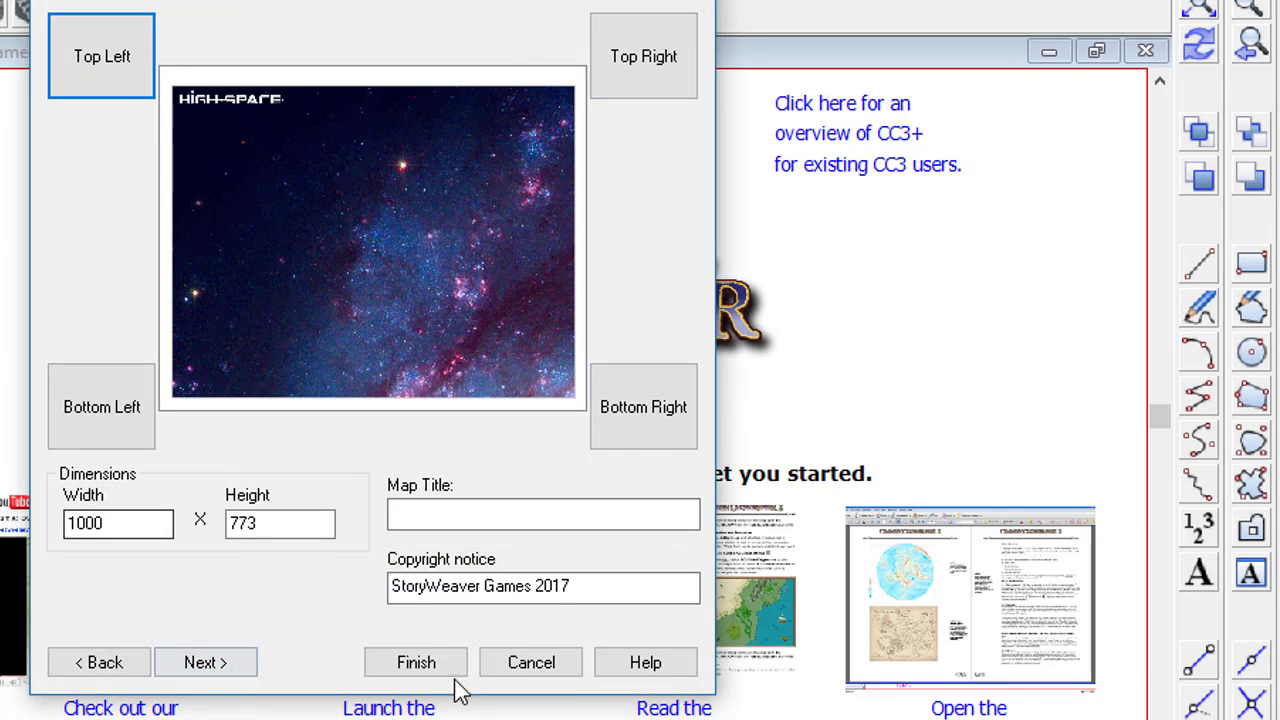
# - Enter the map title "Galaxy X", keep the copyright notice "StoryWeaver Games 2017", and continue to the background settings
pyautogui.click(486, 516)
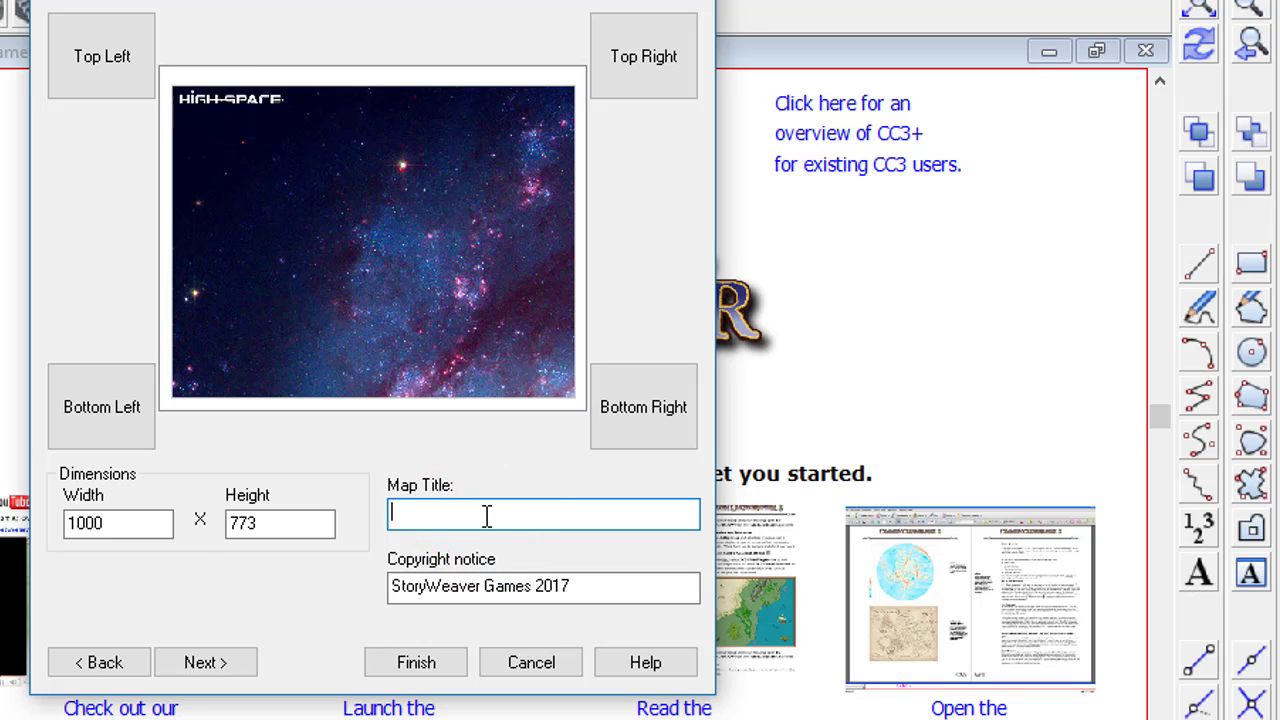
pyautogui.write('Galaxy X')
pyautogui.click(590, 588)
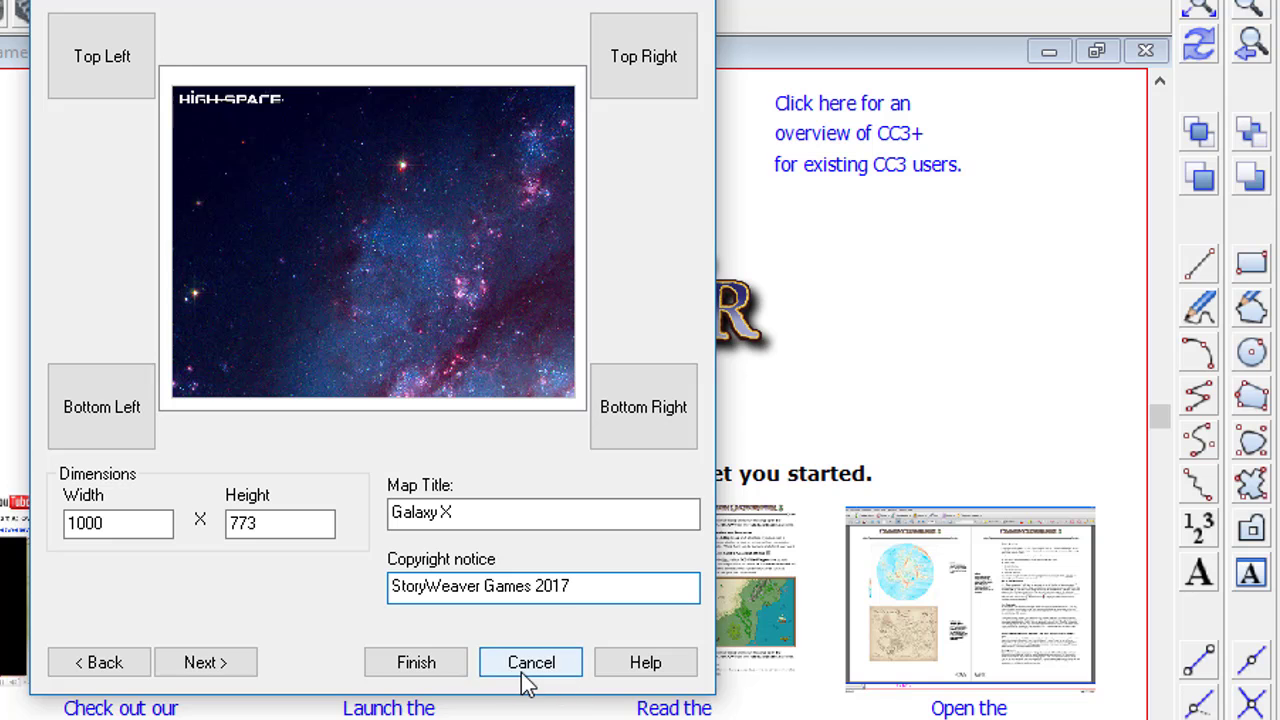
pyautogui.click(211, 668)
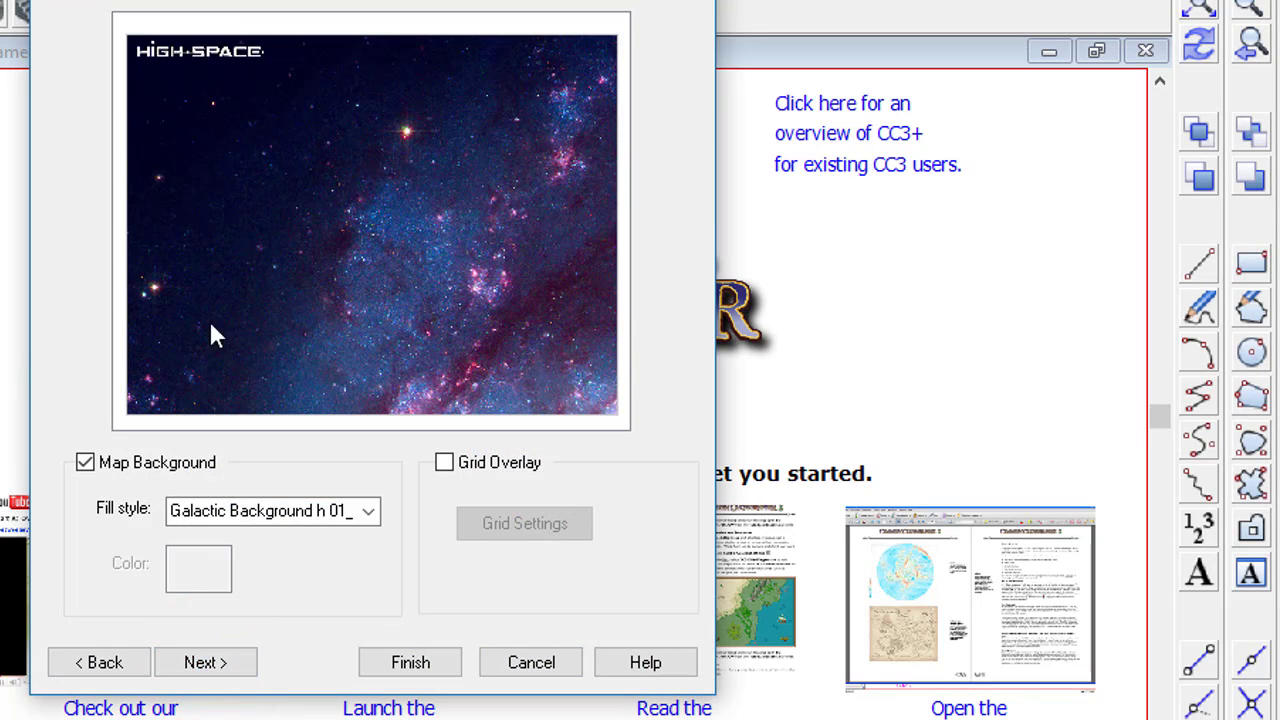
# - Preview the map background fill styles from Galactic Background h 02 through h 06
pyautogui.click(368, 511)
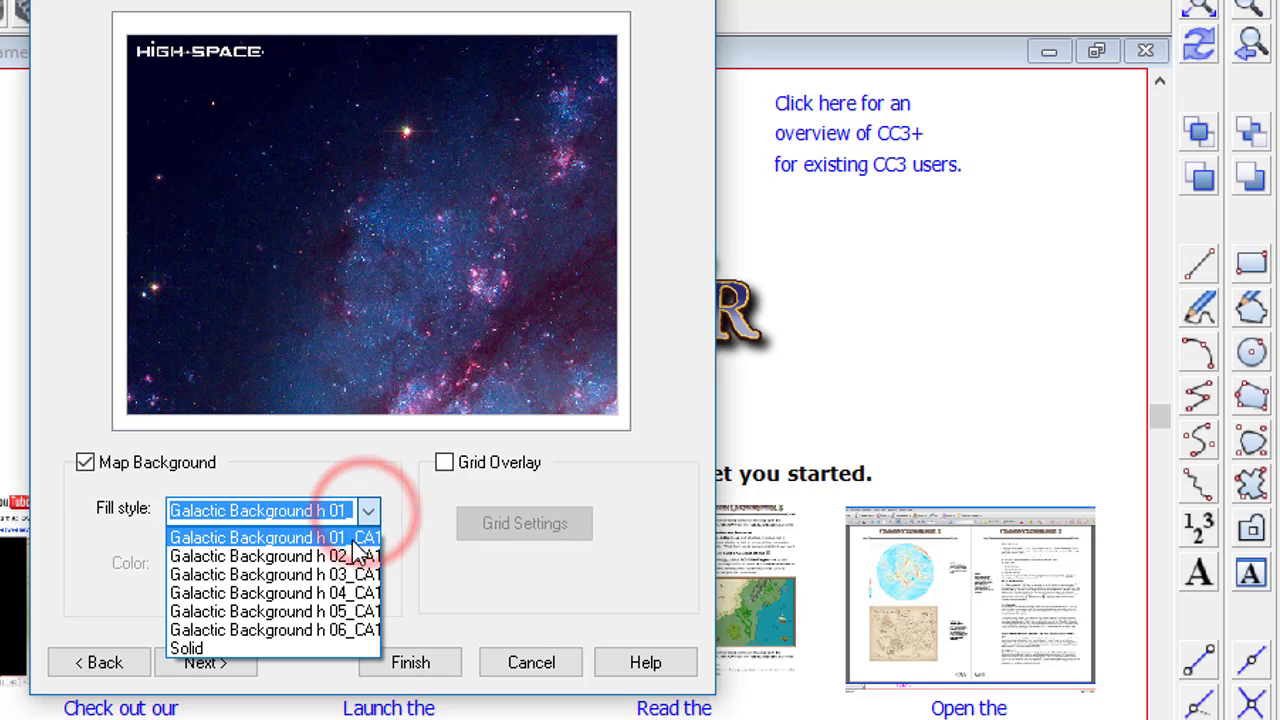
pyautogui.click(348, 548)
pyautogui.click(368, 511)
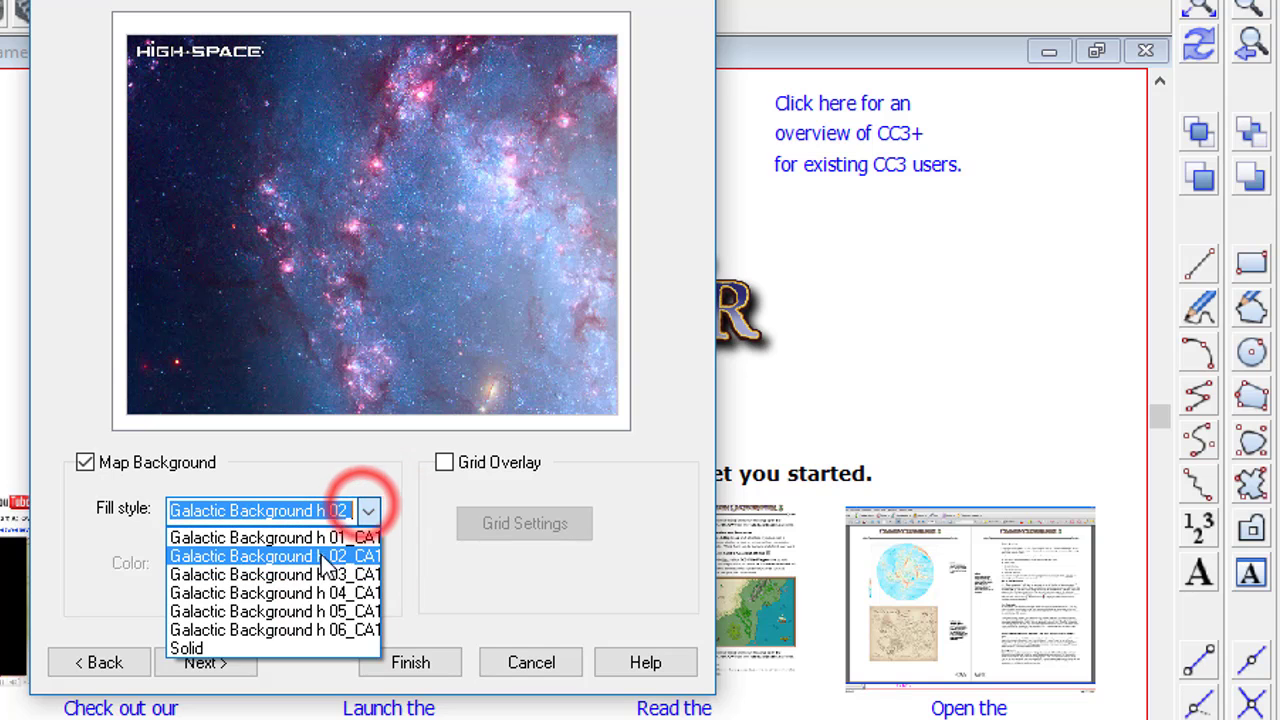
pyautogui.click(318, 575)
pyautogui.press('Down')
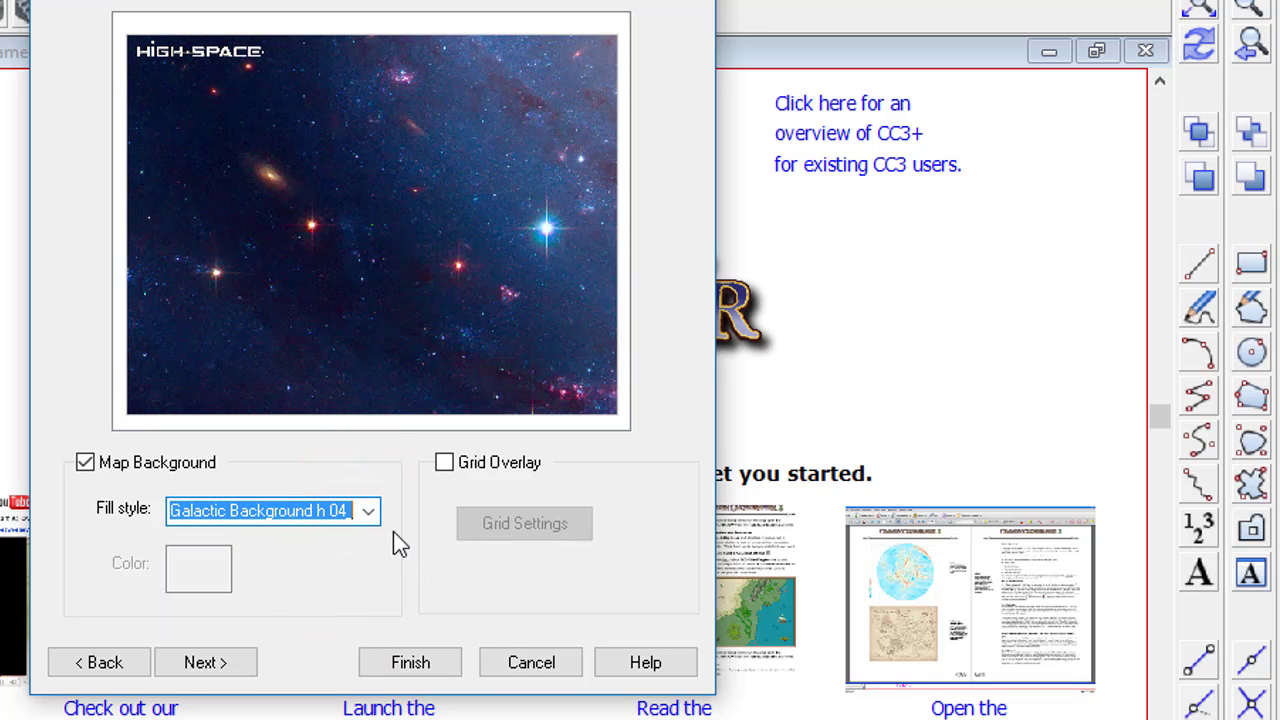
pyautogui.click(368, 511)
pyautogui.click(330, 611)
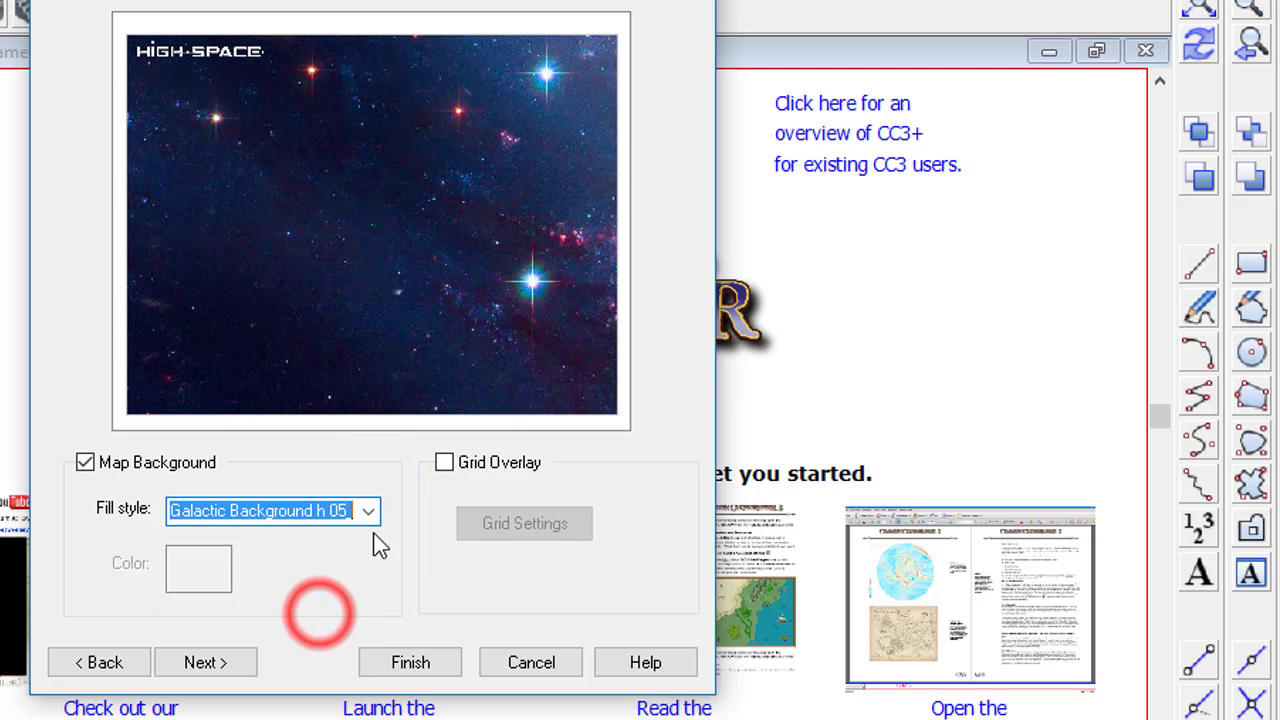
pyautogui.click(369, 511)
pyautogui.click(326, 611)
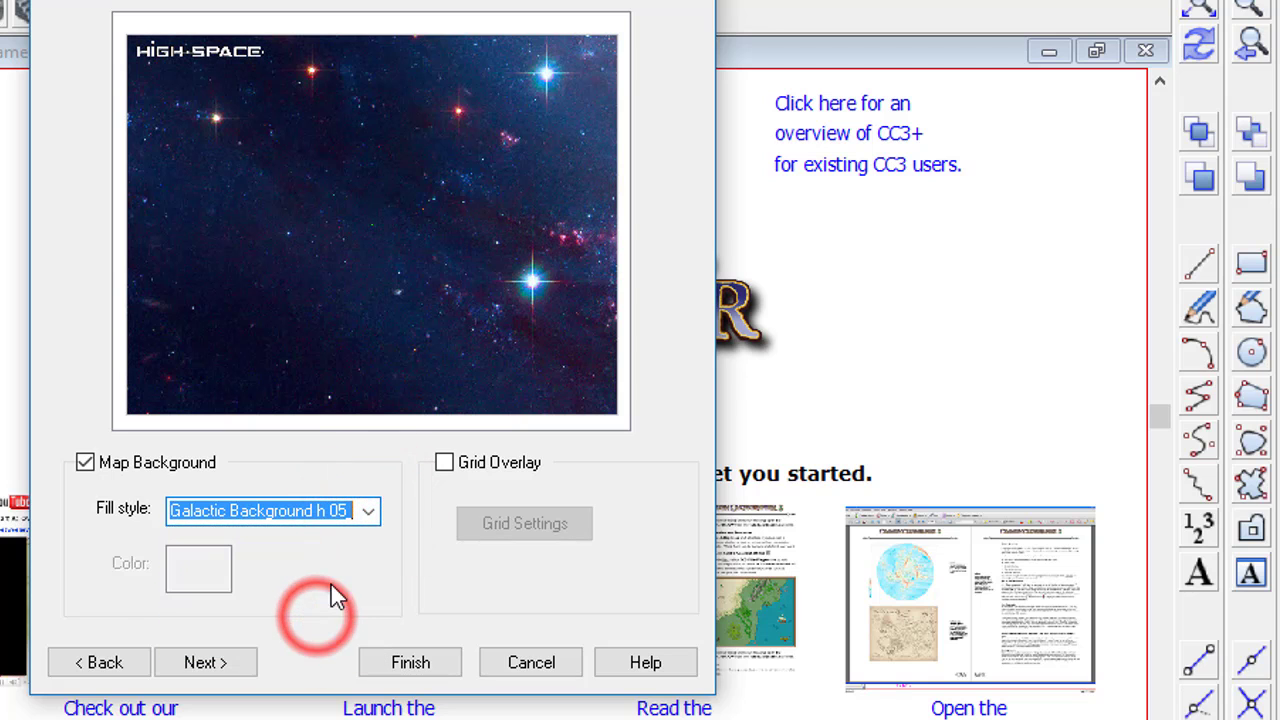
pyautogui.click(368, 511)
pyautogui.click(308, 630)
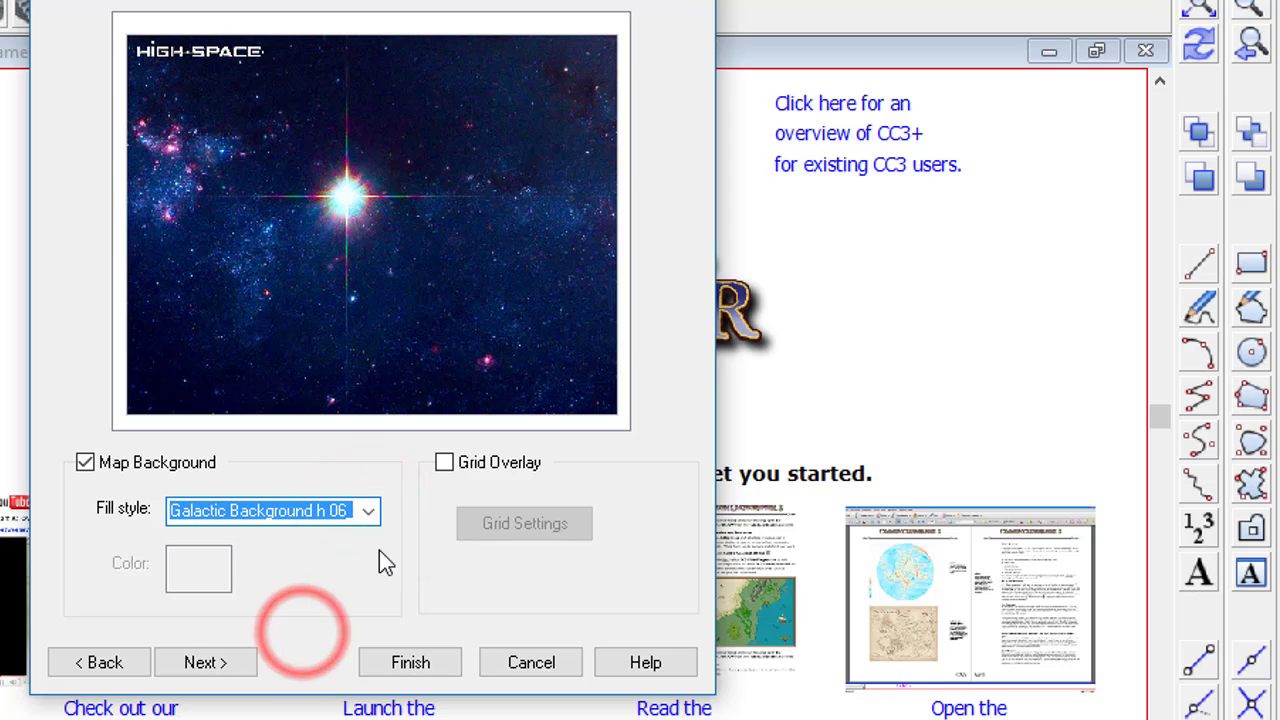
# - Set the map background to Galactic Background h 01 and finish the wizard without a grid overlay or multiple levels
pyautogui.click(368, 511)
pyautogui.click(335, 537)
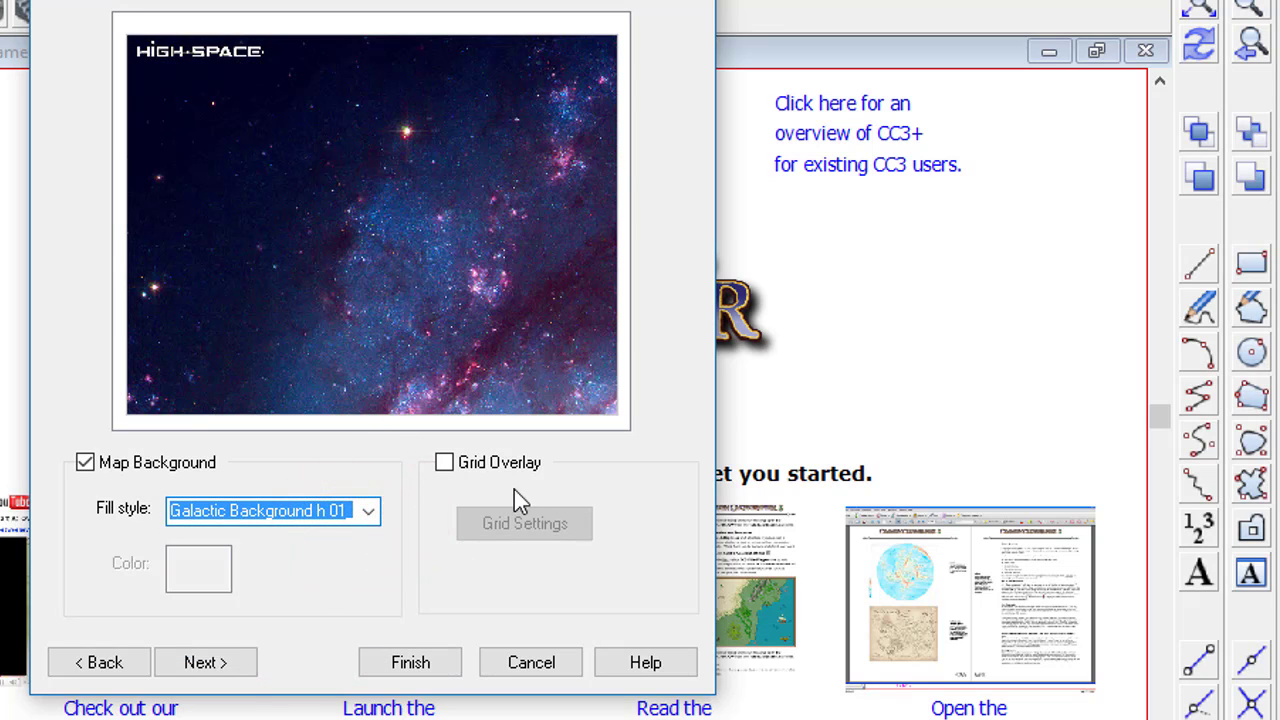
pyautogui.click(205, 662)
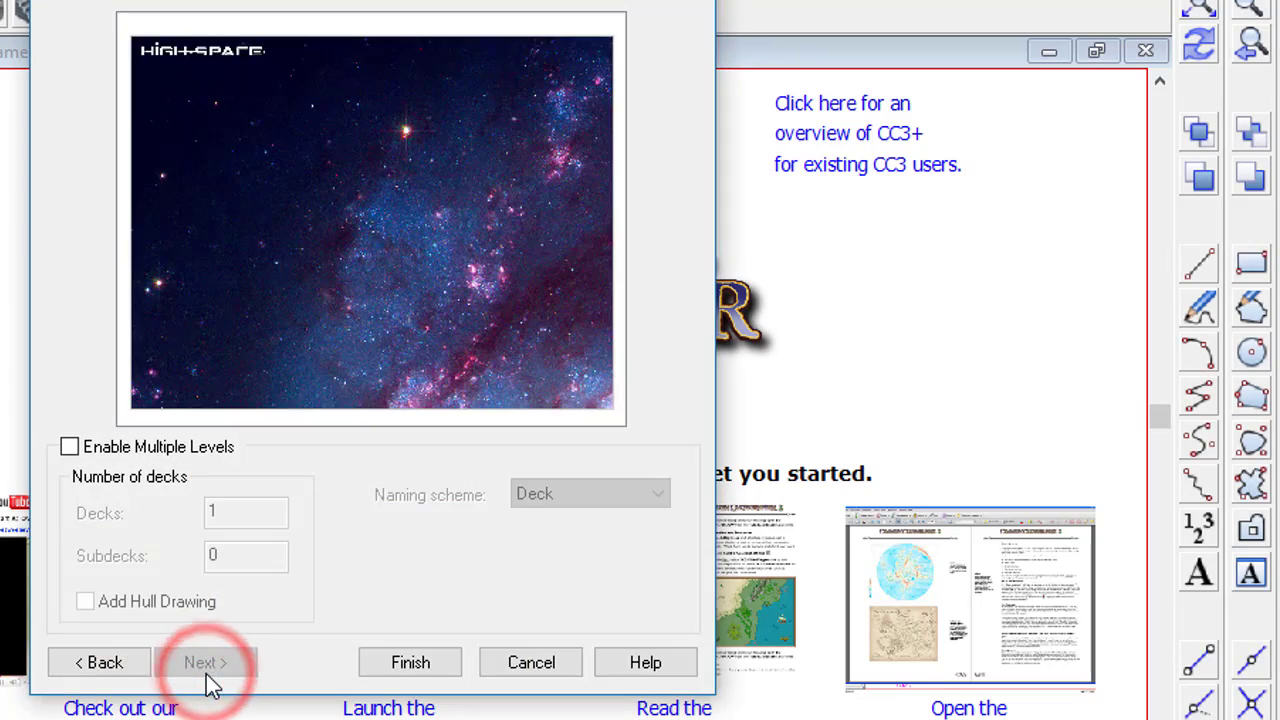
pyautogui.click(408, 663)
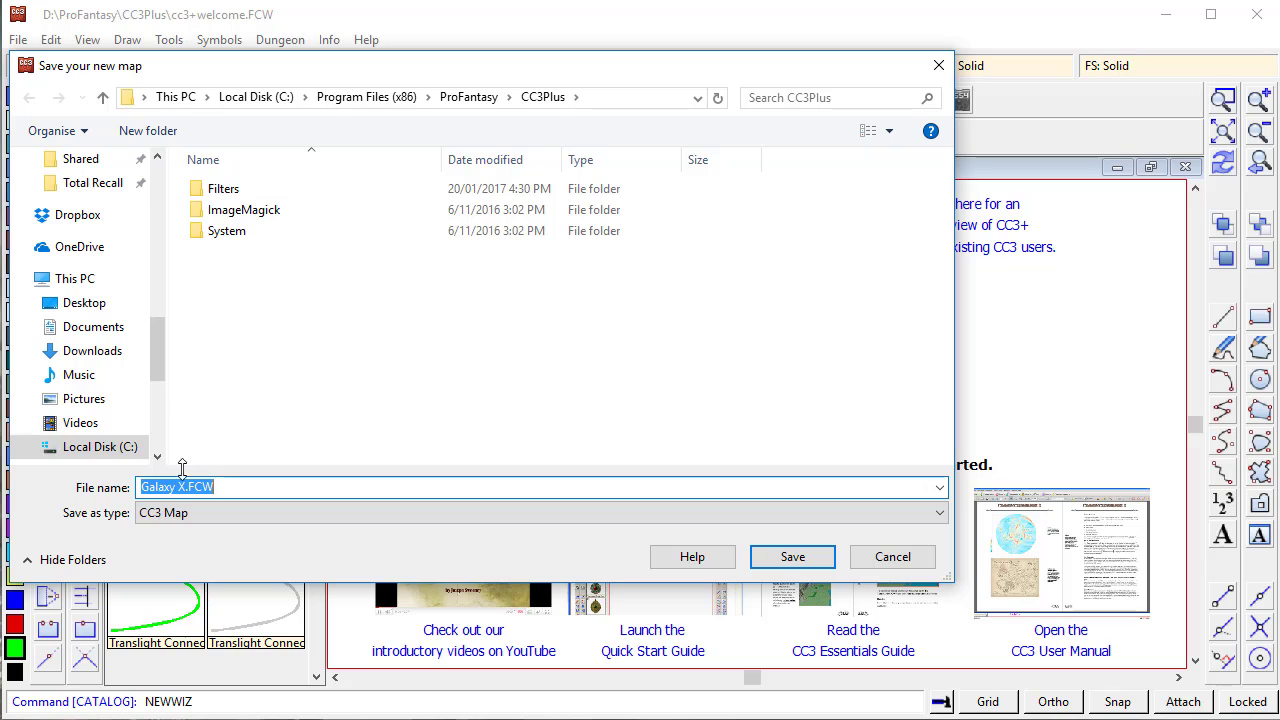
# - Save the new map as Galaxy X.FCW in the High-Space folder inside SW-Mapping
pyautogui.moveTo(157, 357); pyautogui.dragTo(155, 190)
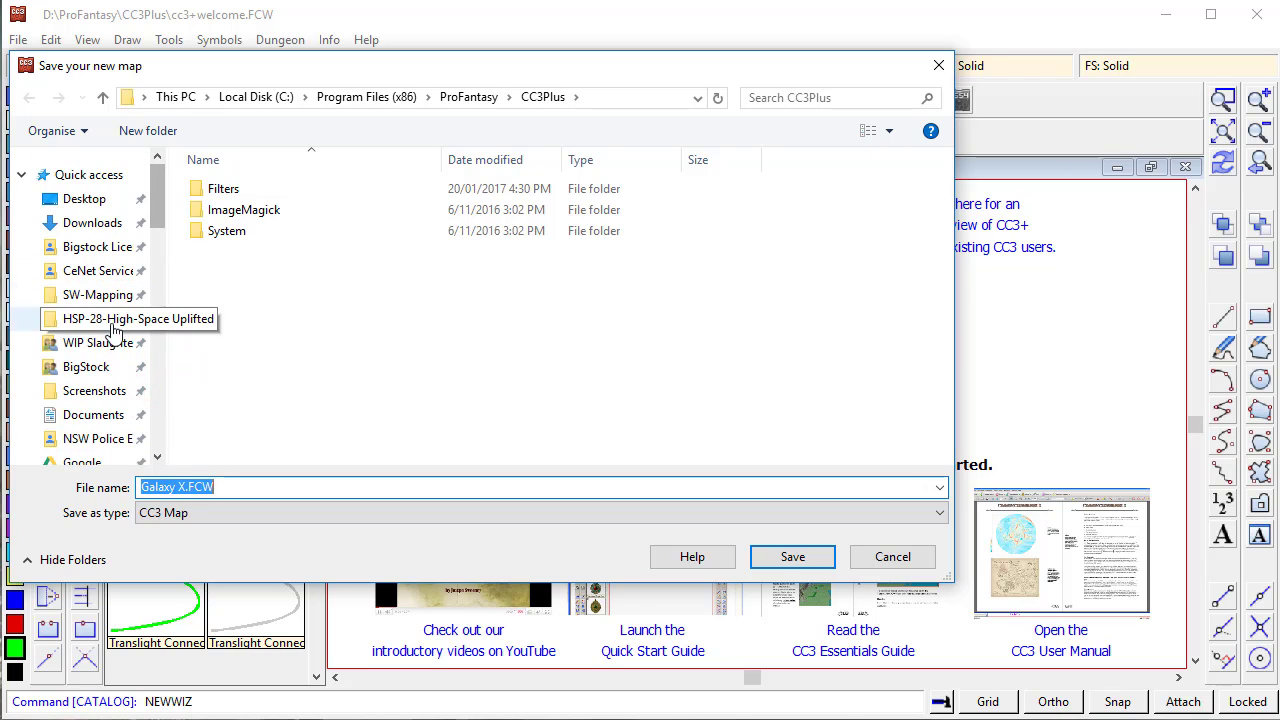
pyautogui.click(72, 295)
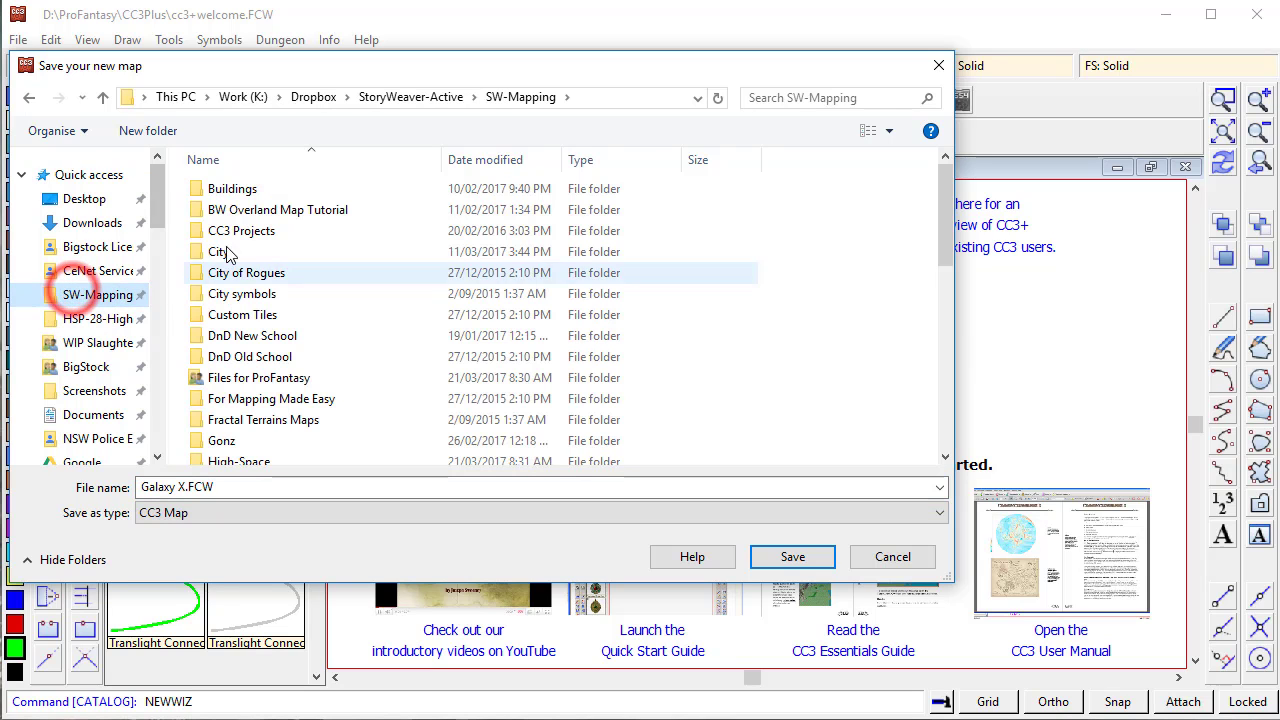
pyautogui.scroll(-2, 268, 372)
pyautogui.doubleClick(258, 288)
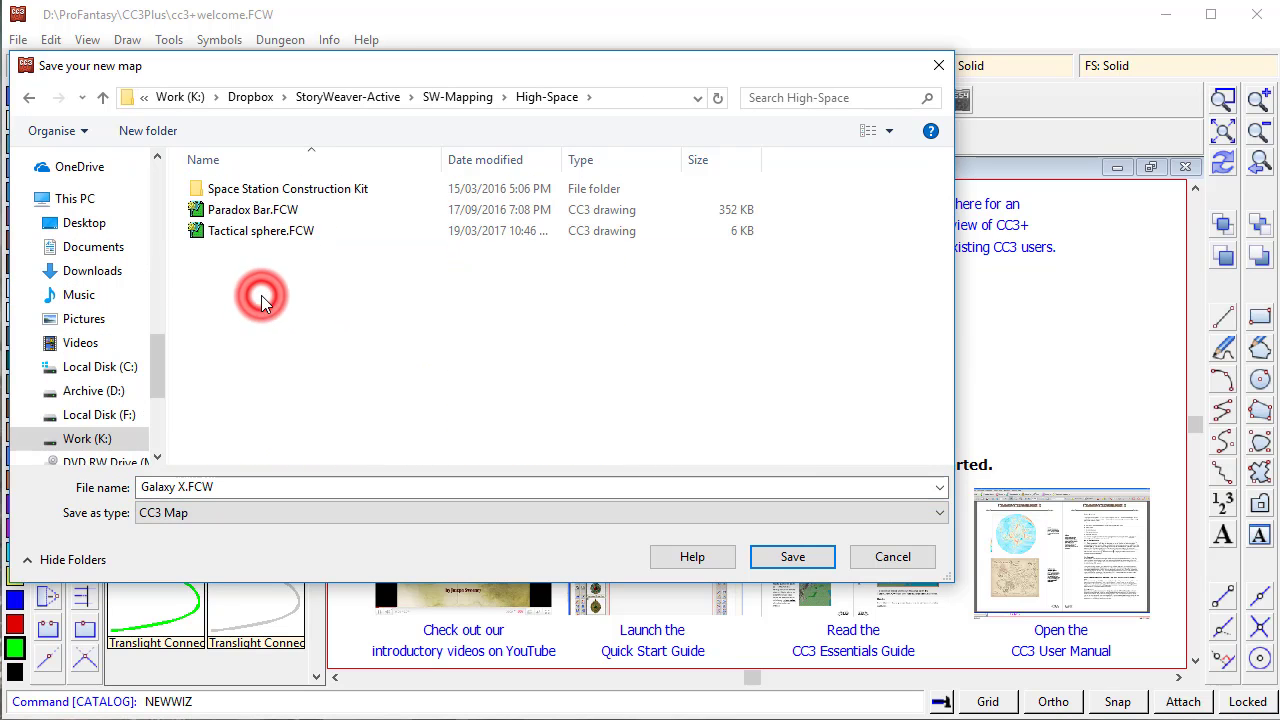
pyautogui.click(237, 491)
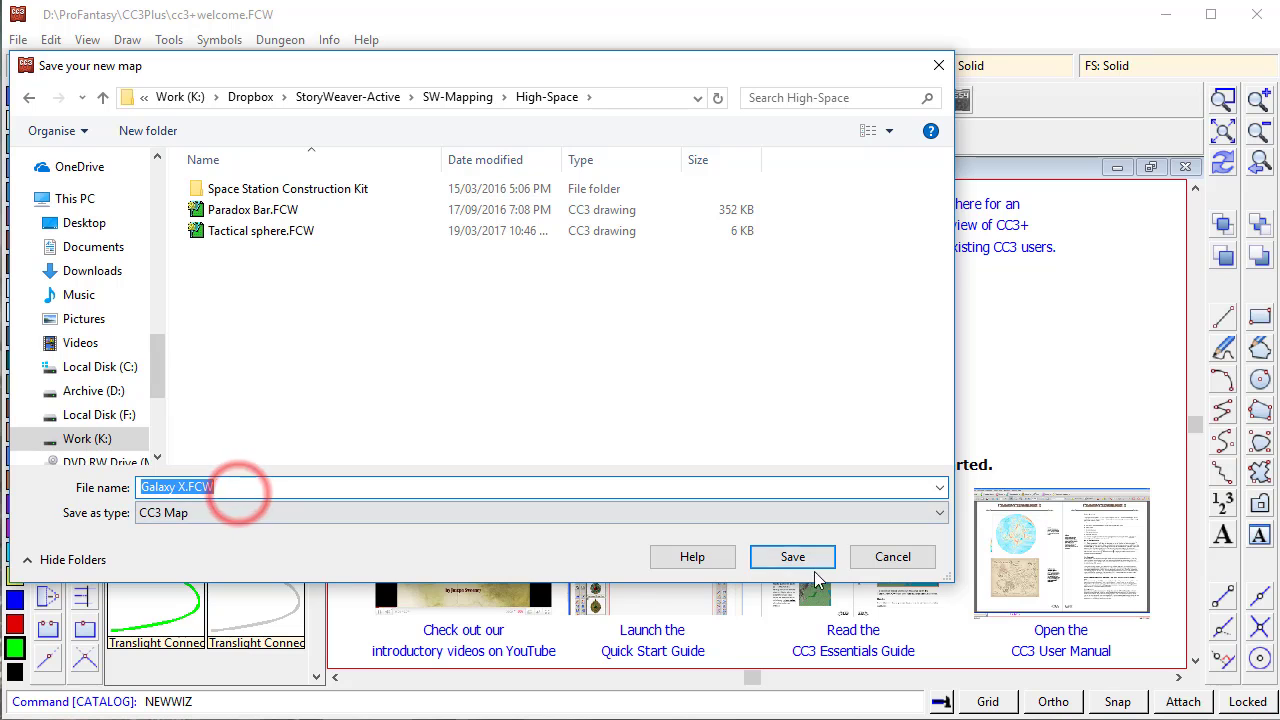
pyautogui.click(768, 562)
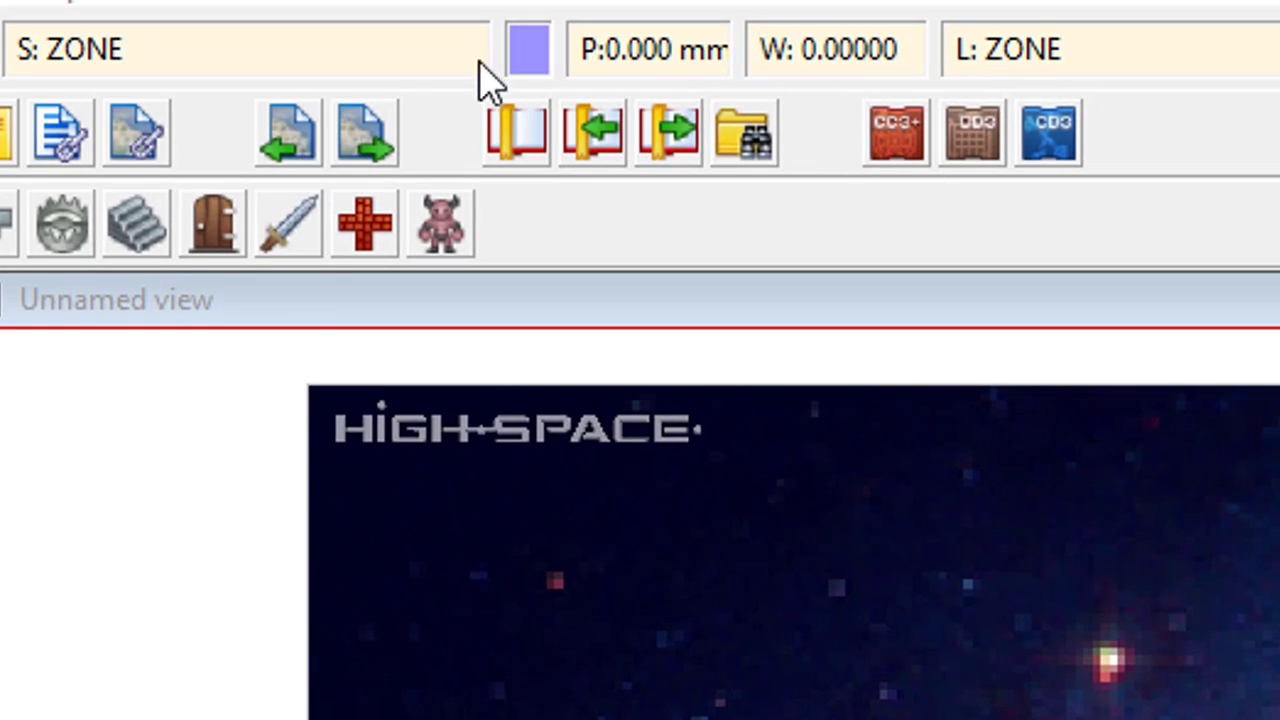
# - Set the drawing colour to blue and draw a circular area of influence just below the High-Space logo
pyautogui.click(533, 55)
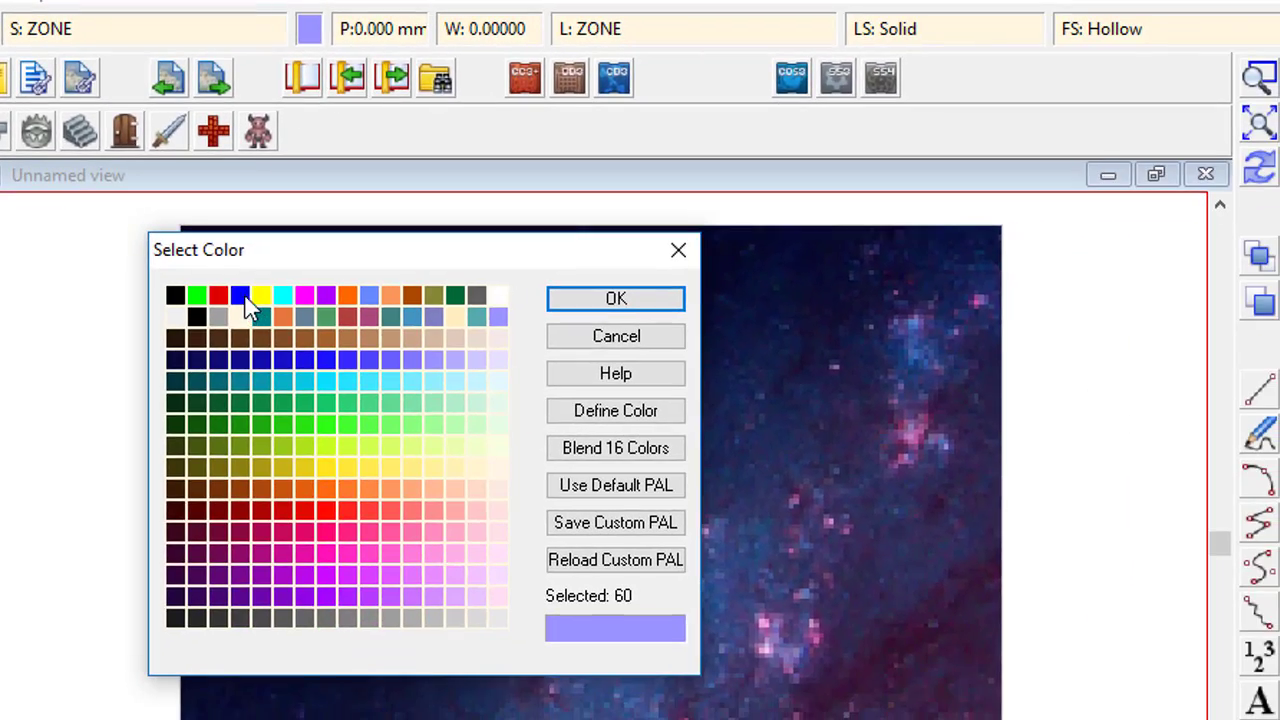
pyautogui.doubleClick(294, 361)
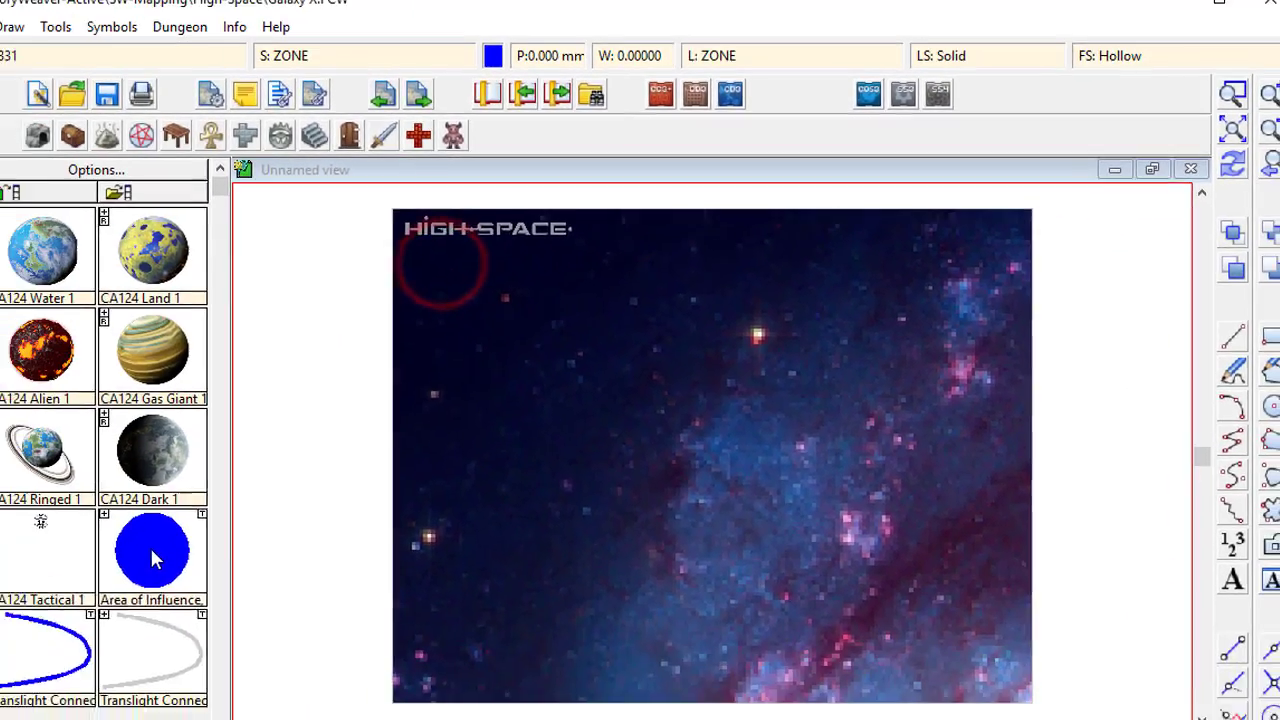
pyautogui.click(152, 550)
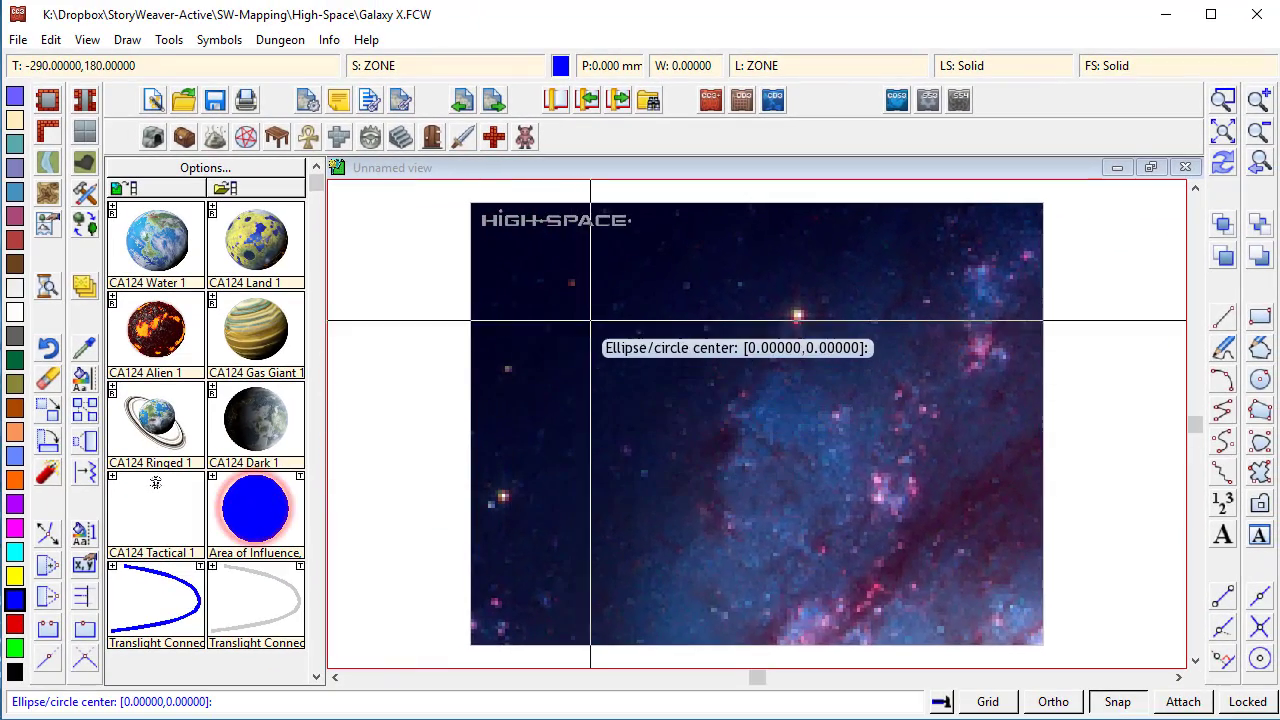
pyautogui.click(579, 293)
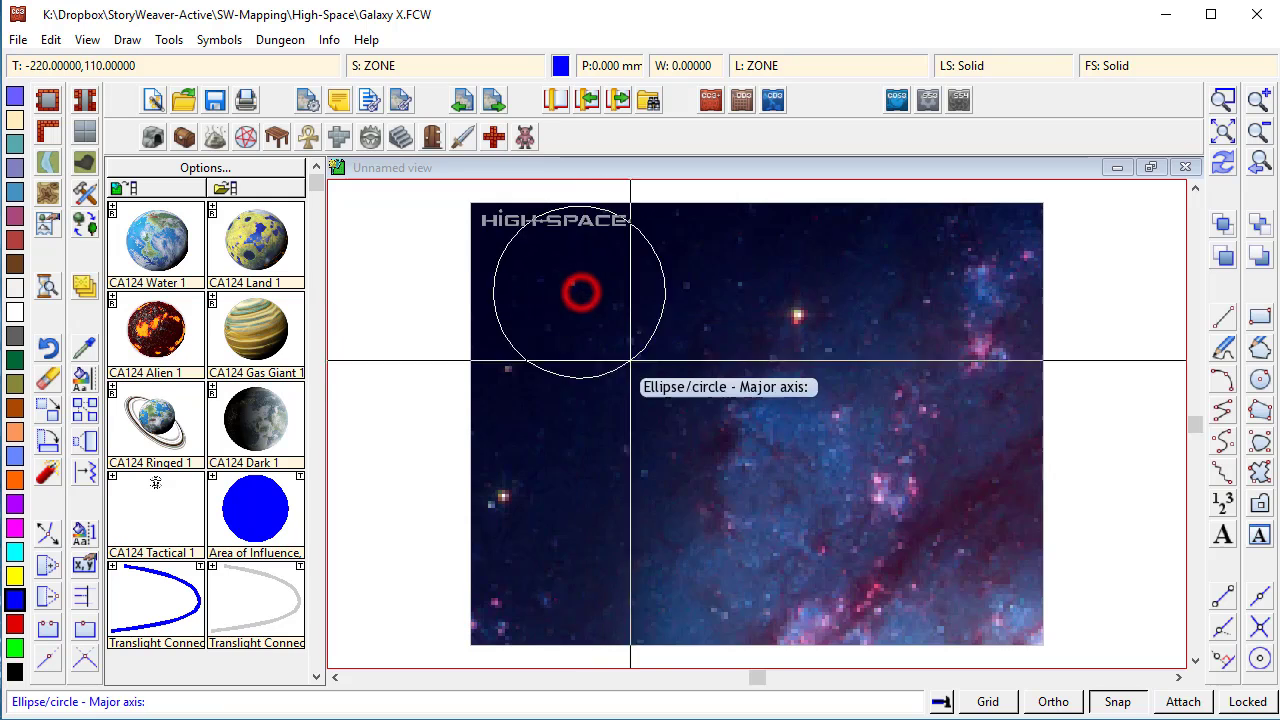
pyautogui.click(626, 307)
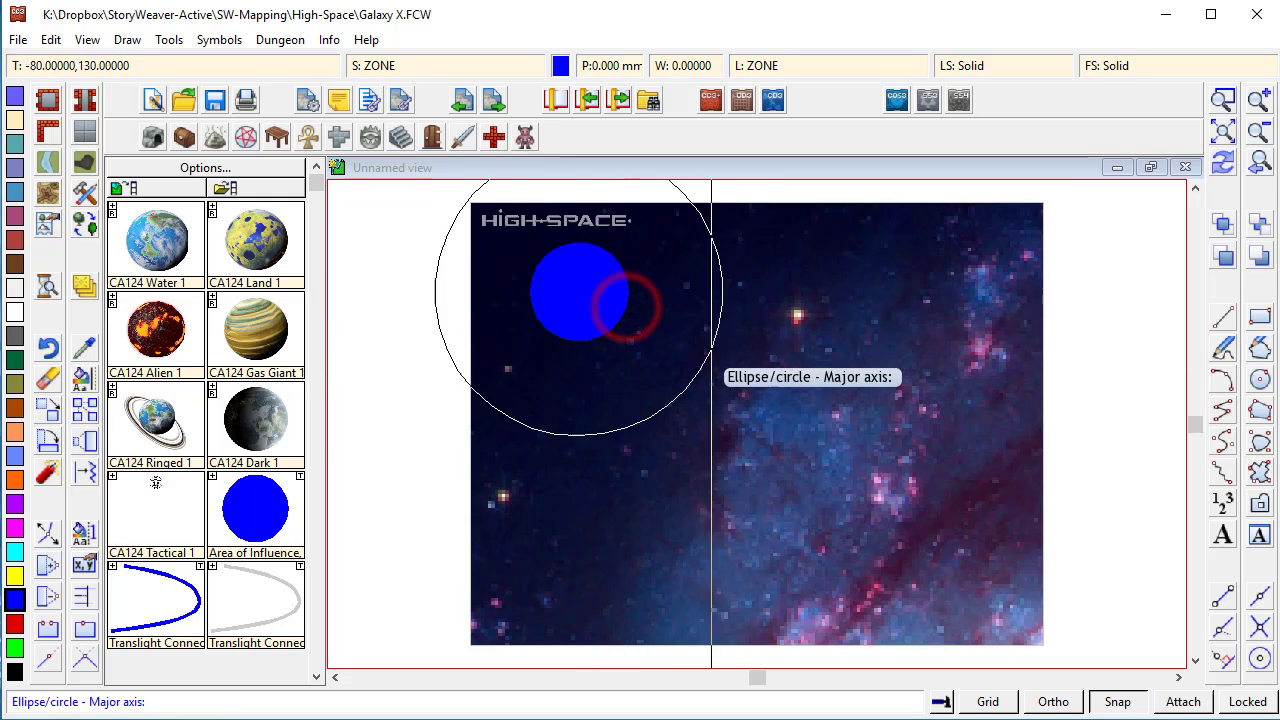
# - Draw three more blue areas of influence: a large one right of the map's centre, a small one left of centre and a larger one adjoining it
pyautogui.rightClick(671, 357)
pyautogui.click(809, 355)
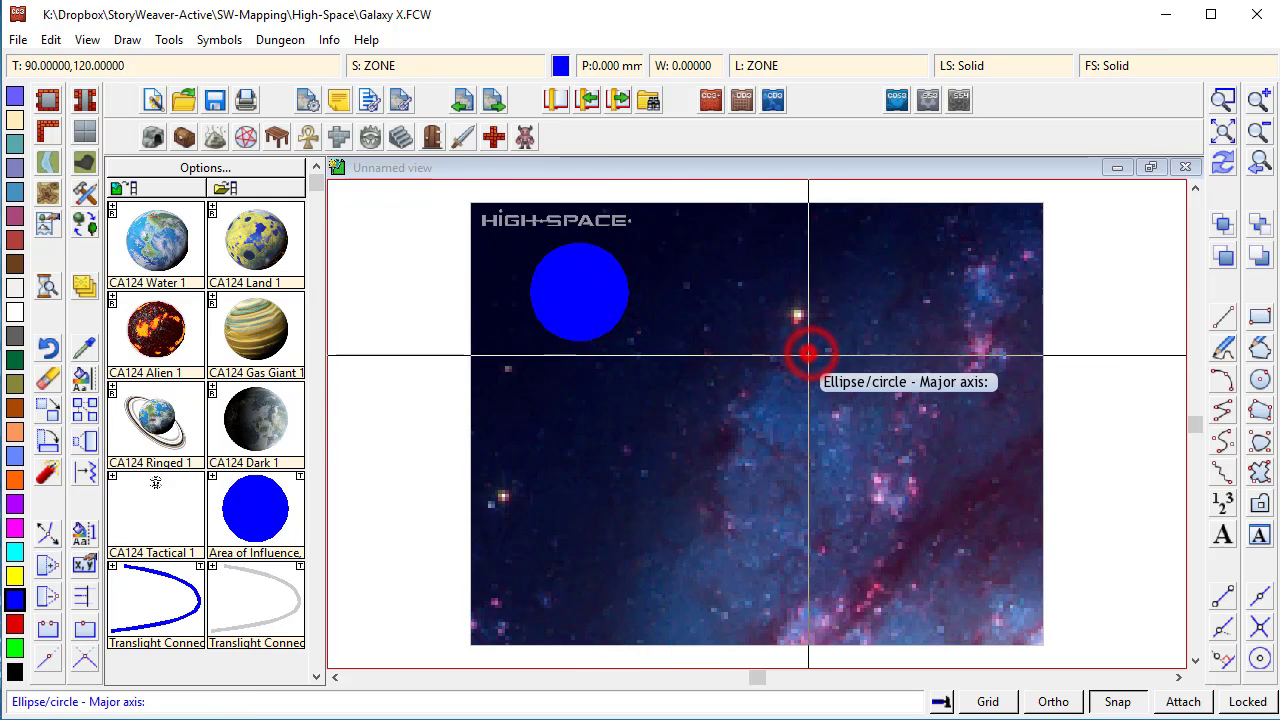
pyautogui.click(851, 401)
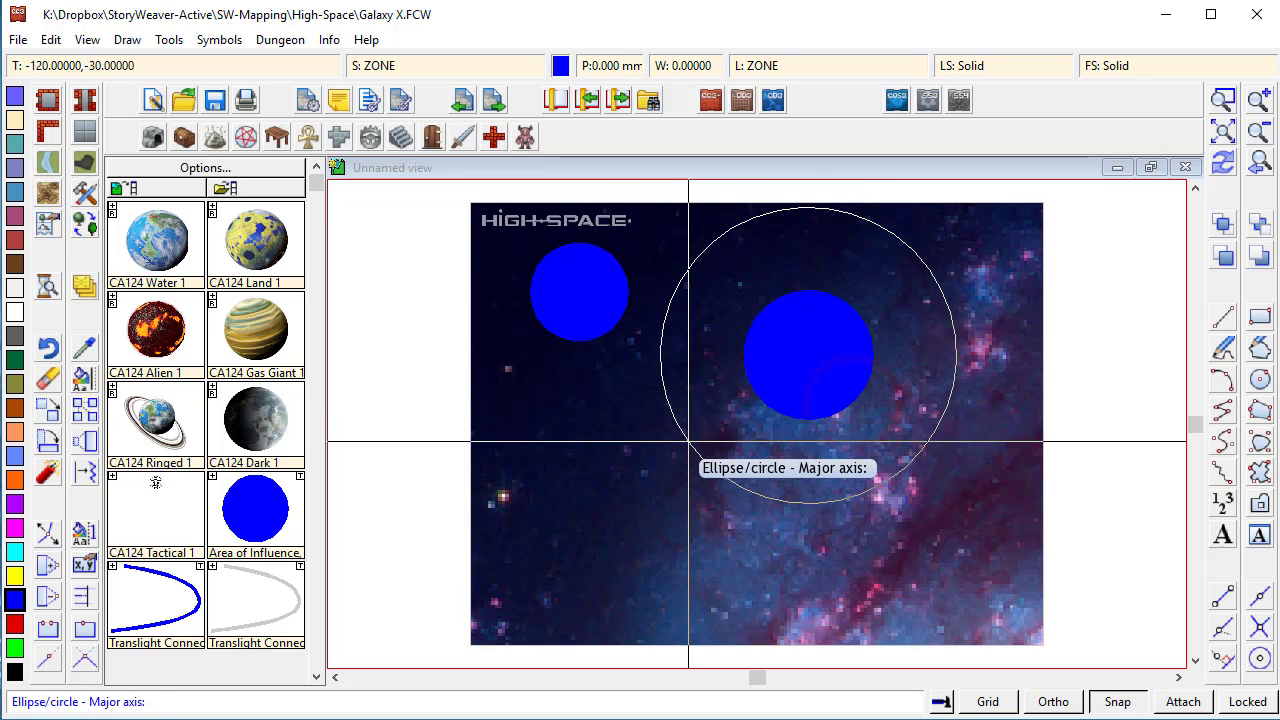
pyautogui.rightClick(609, 425)
pyautogui.click(607, 425)
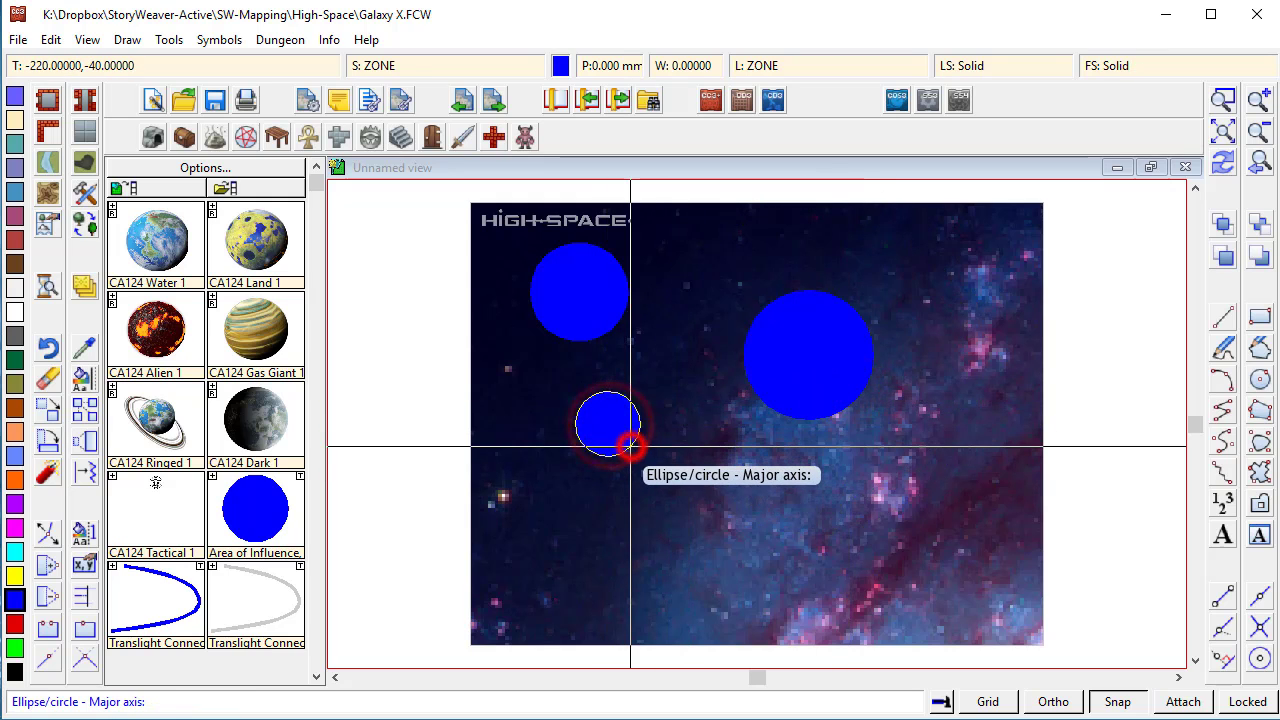
pyautogui.click(629, 443)
pyautogui.rightClick(650, 450)
pyautogui.click(688, 452)
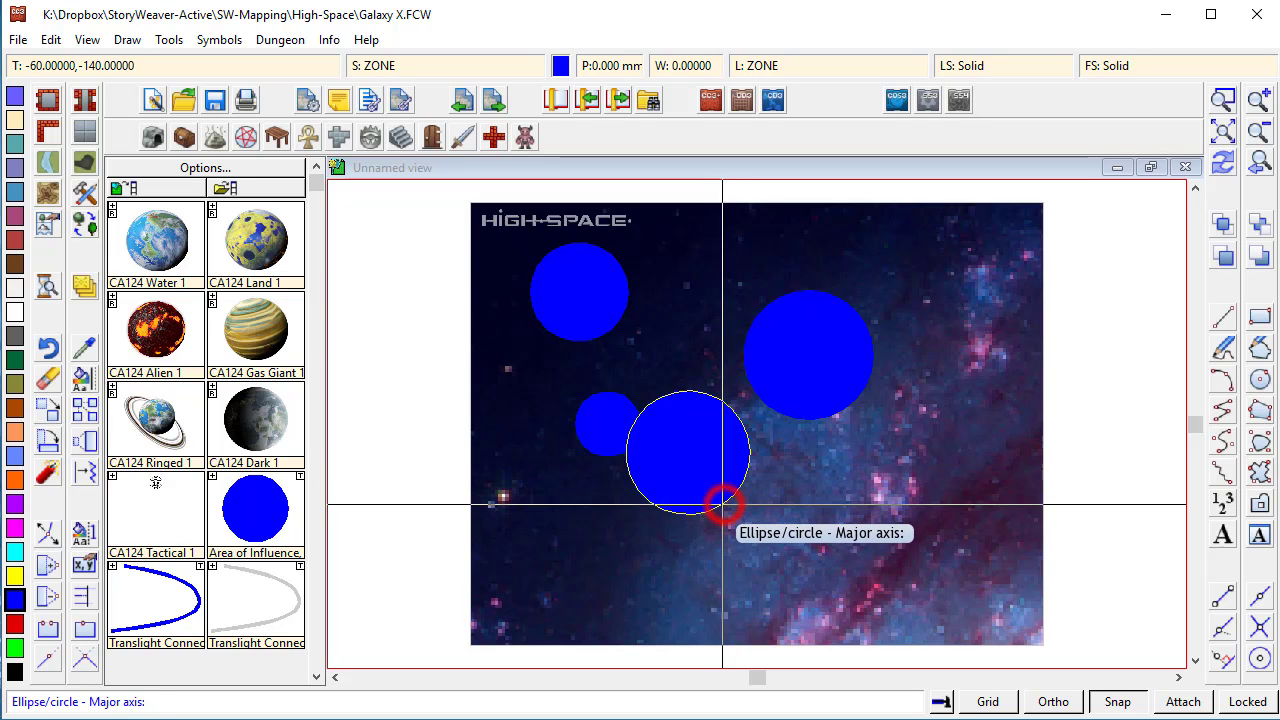
pyautogui.click(722, 505)
pyautogui.rightClick(710, 552)
pyautogui.rightClick(913, 537)
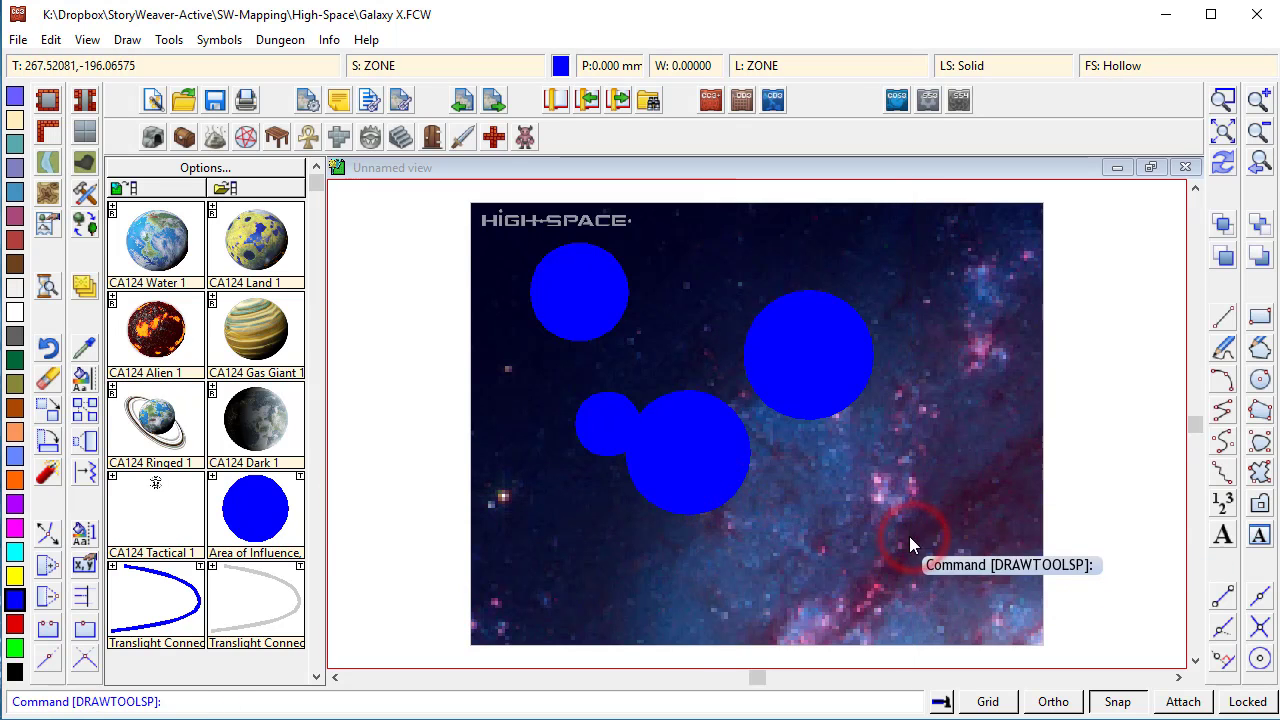
# - Change the drawing colour to yellow and draw two touching areas of influence in the map's lower right, the upper one larger
pyautogui.click(558, 68)
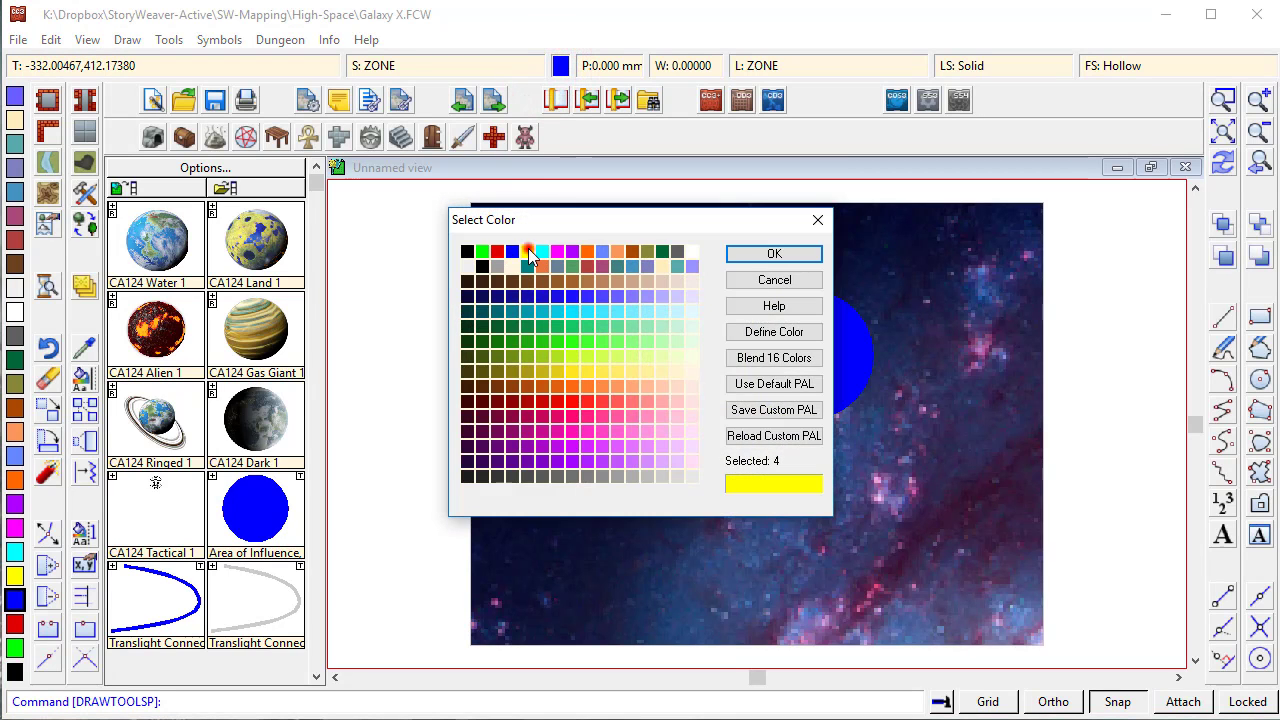
pyautogui.click(751, 257)
pyautogui.rightClick(864, 511)
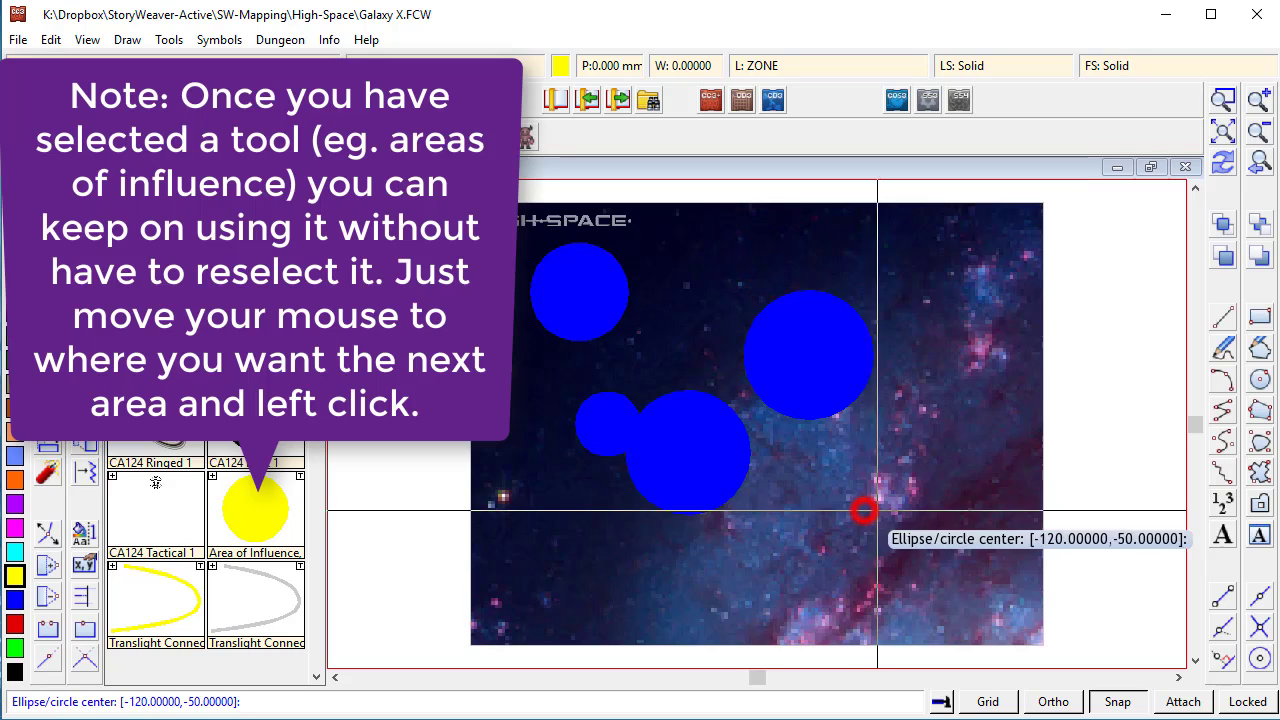
pyautogui.click(825, 590)
pyautogui.click(858, 592)
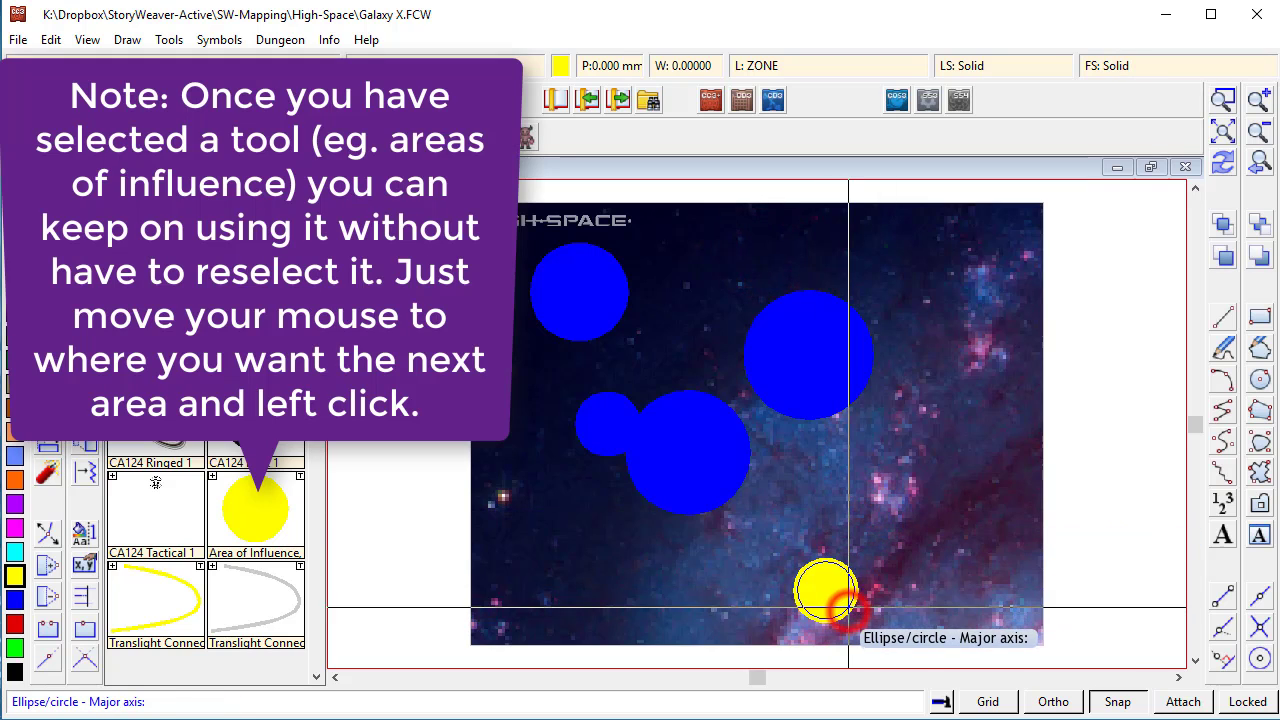
pyautogui.rightClick(857, 512)
pyautogui.click(857, 513)
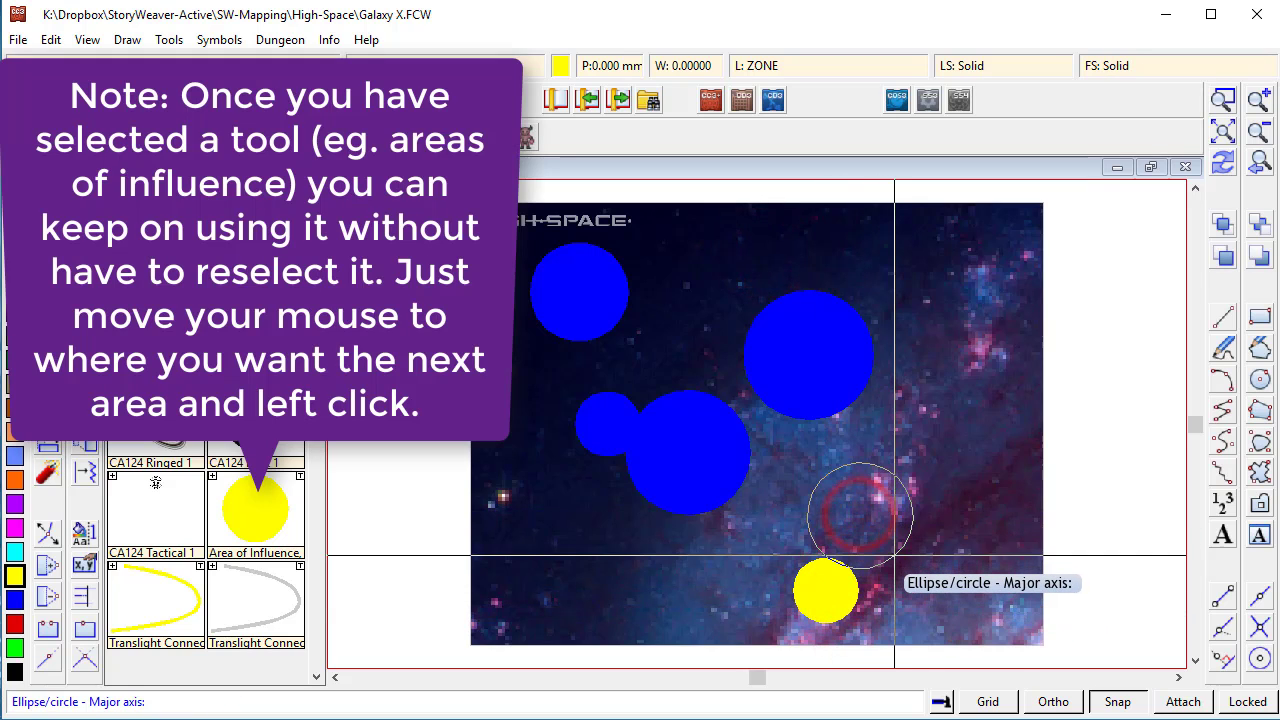
pyautogui.click(893, 556)
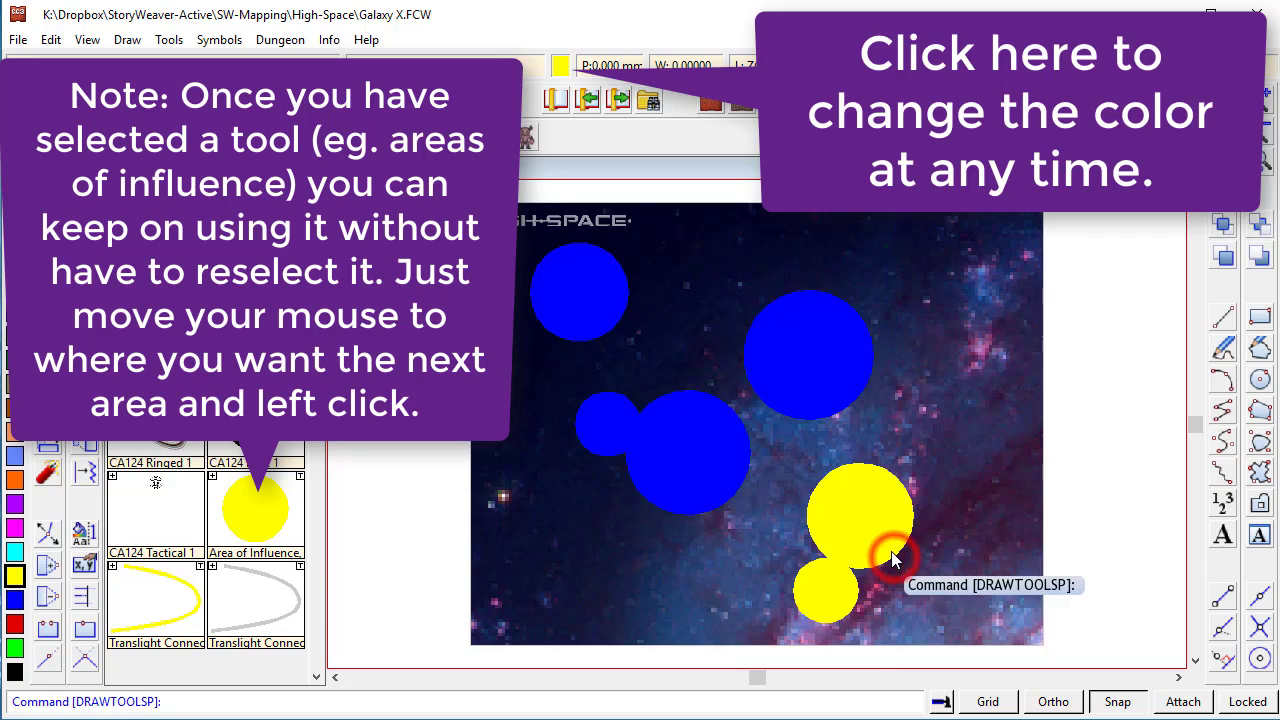
# - Change the drawing colour to red and draw a small area of influence to the right of the large blue one
pyautogui.click(565, 66)
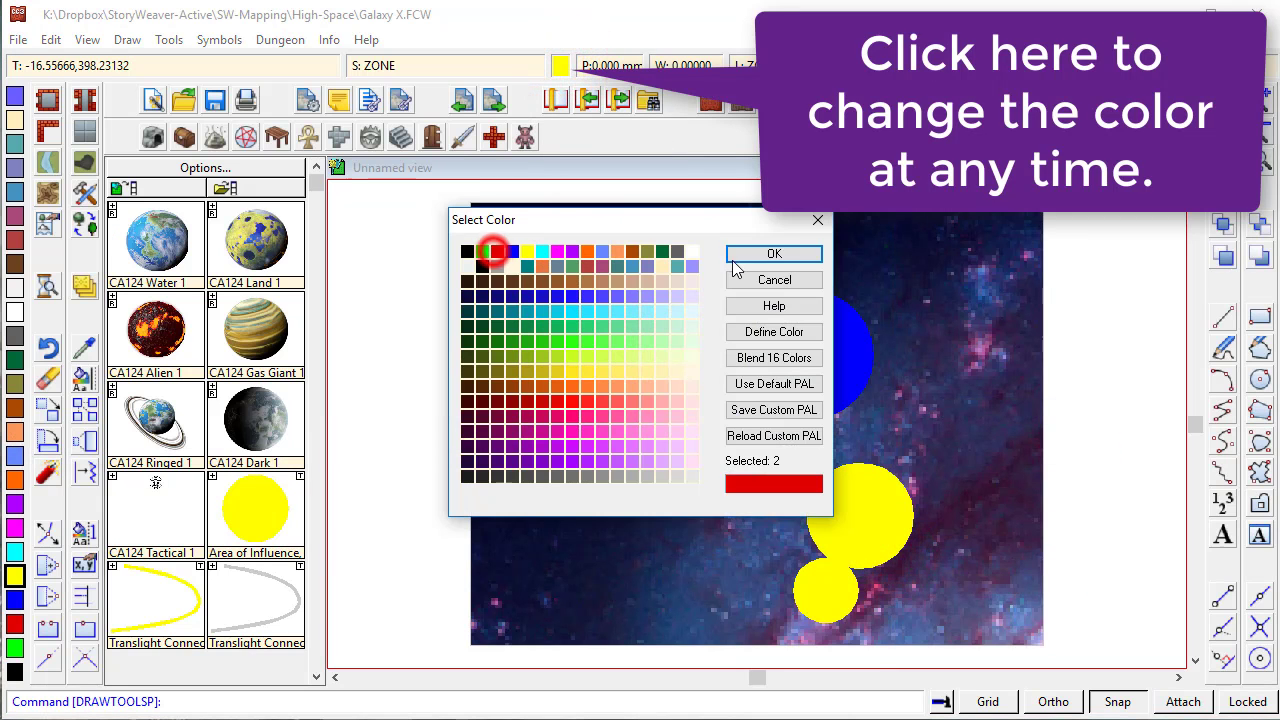
pyautogui.click(749, 253)
pyautogui.click(953, 357)
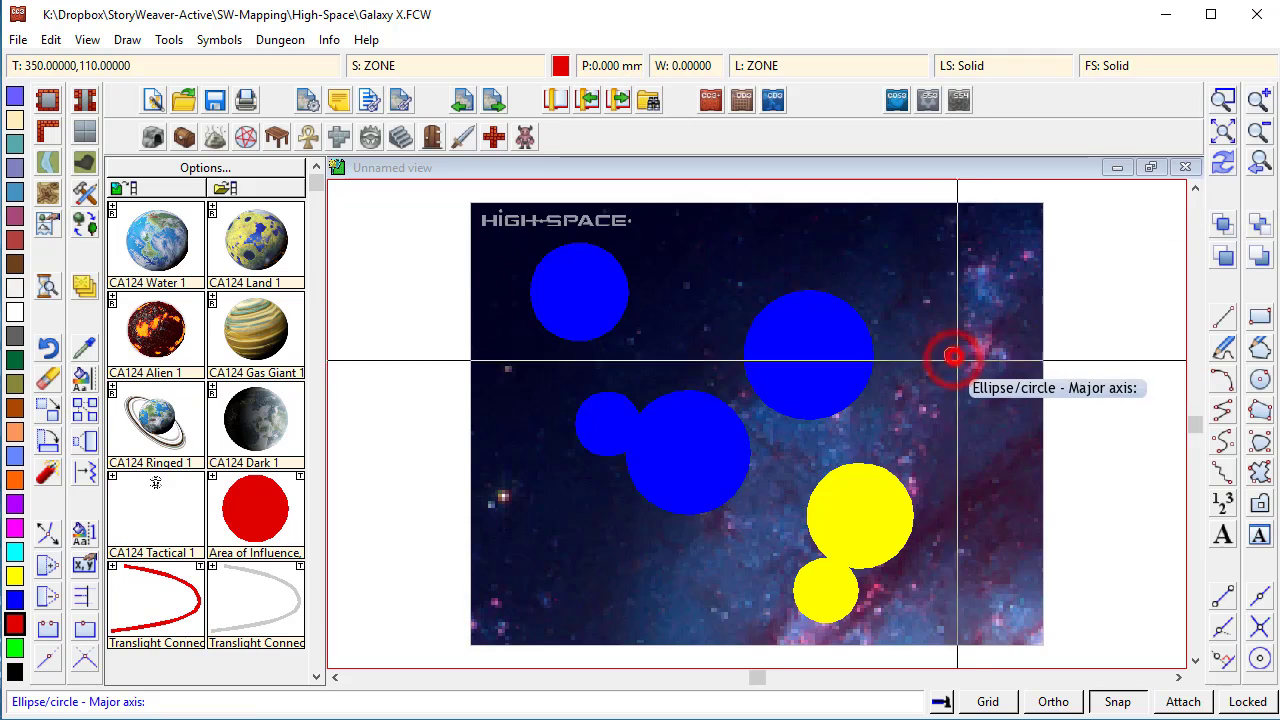
pyautogui.click(972, 376)
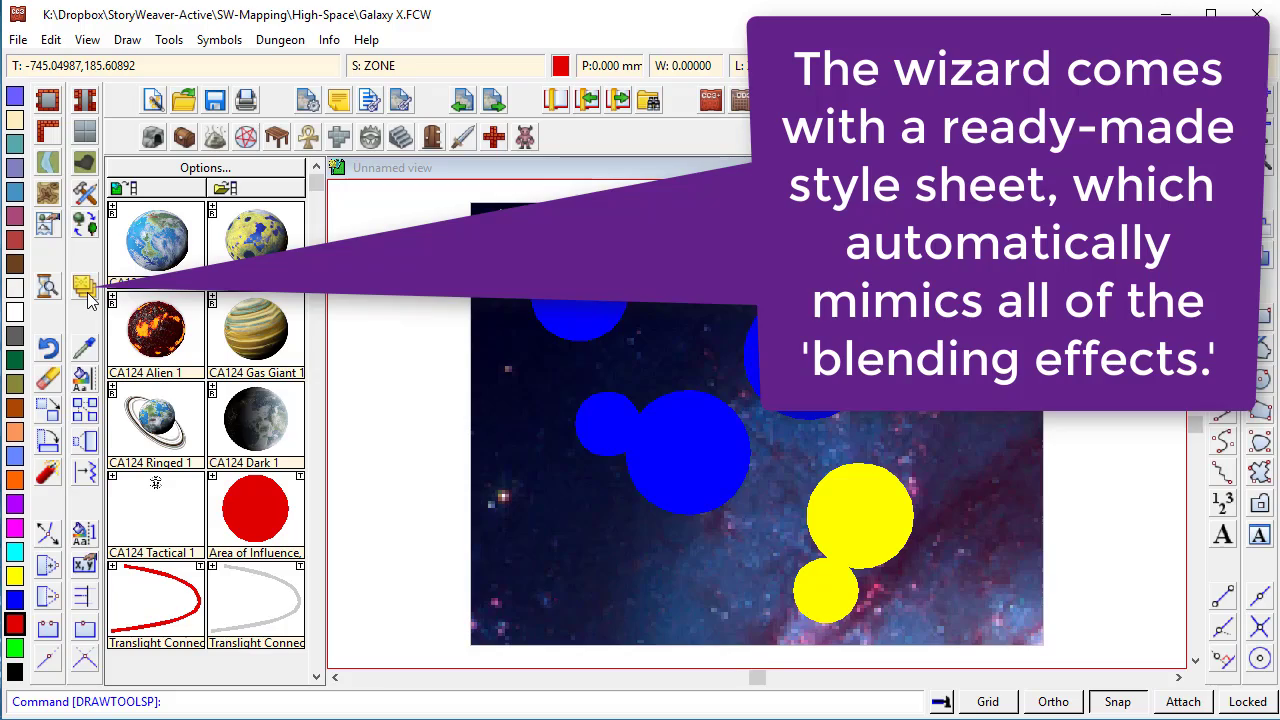
# - Activate the sheet effects with the CA124 Highspace Galaxy preset so the areas of influence blend into the background
pyautogui.click(86, 292)
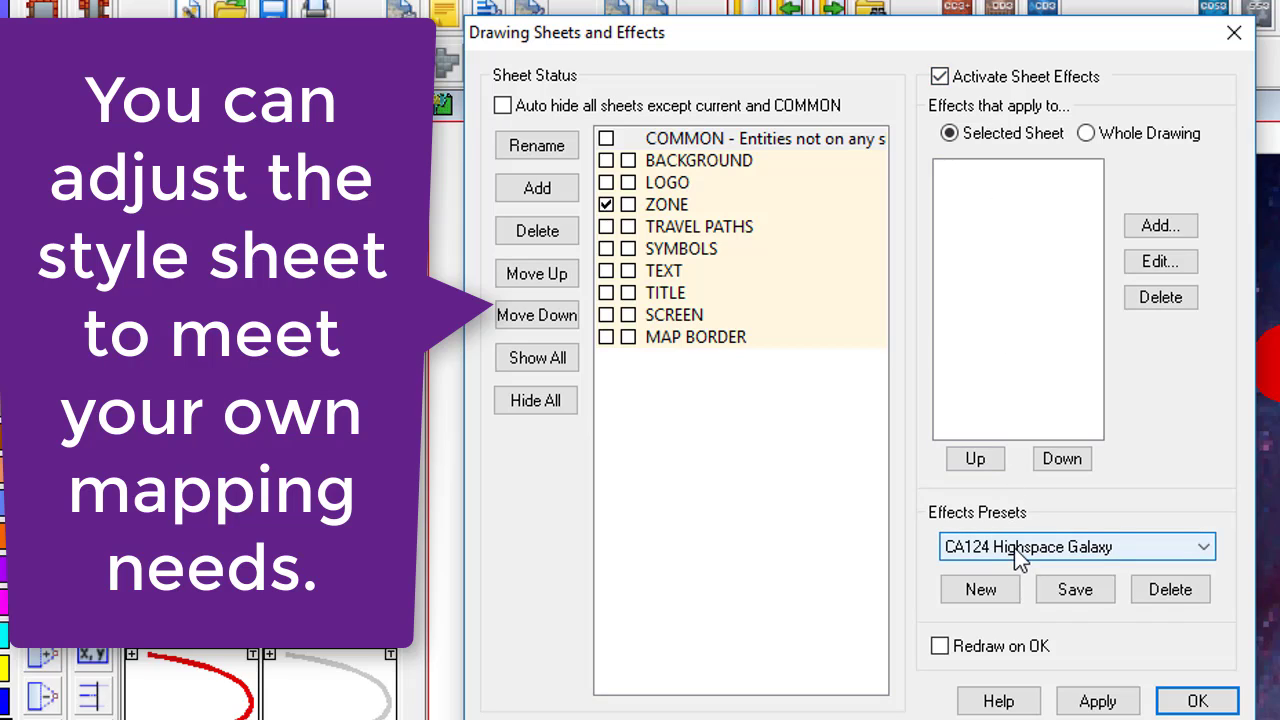
pyautogui.click(1197, 701)
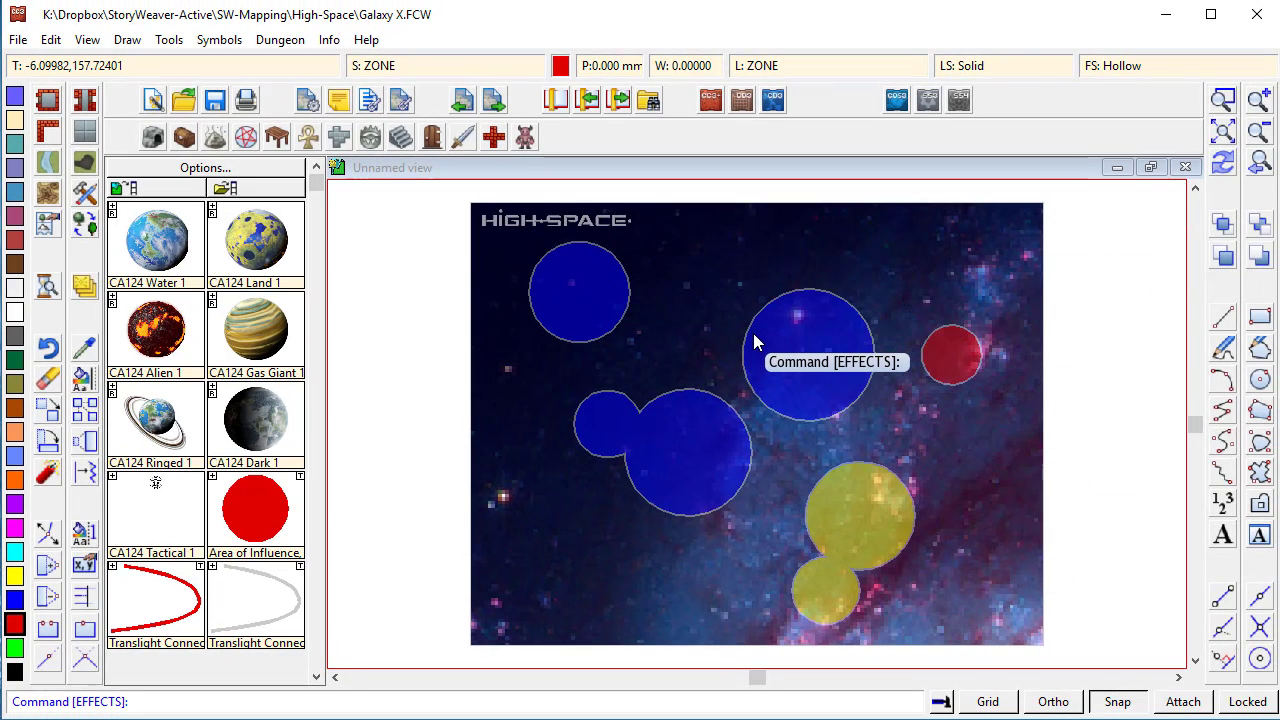
pyautogui.scroll(4, 753, 333)
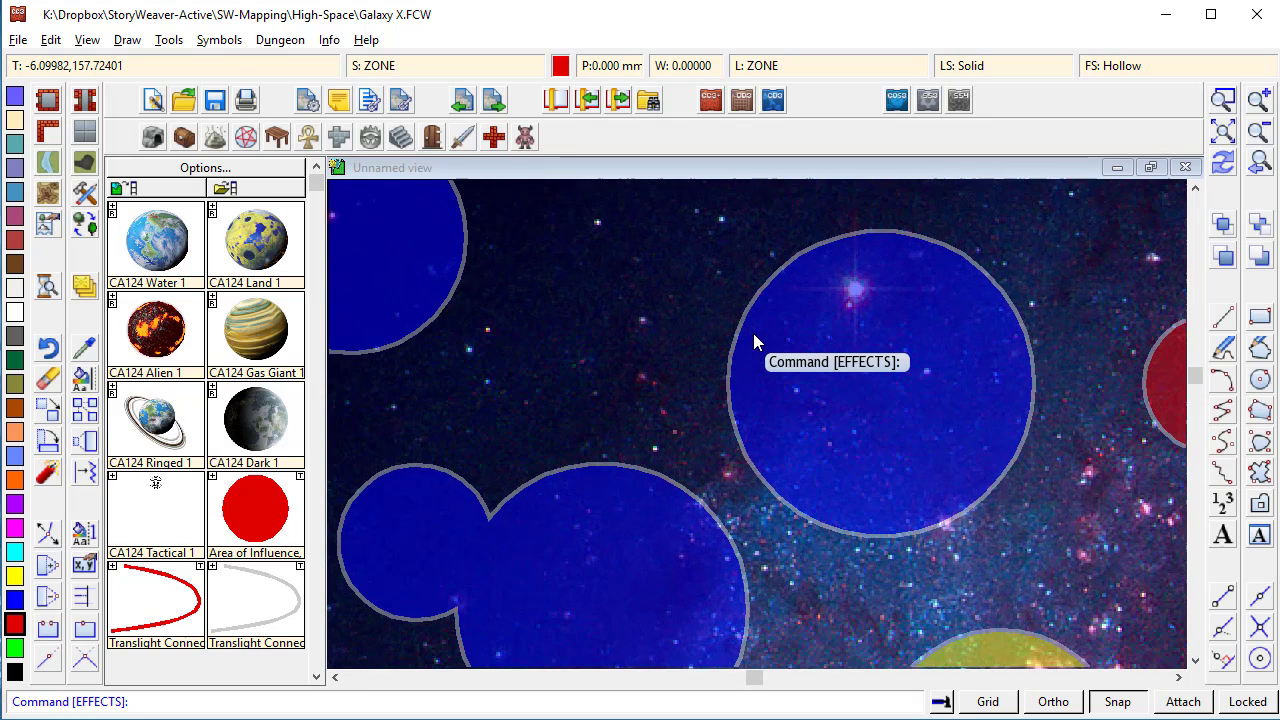
pyautogui.scroll(1, 753, 342)
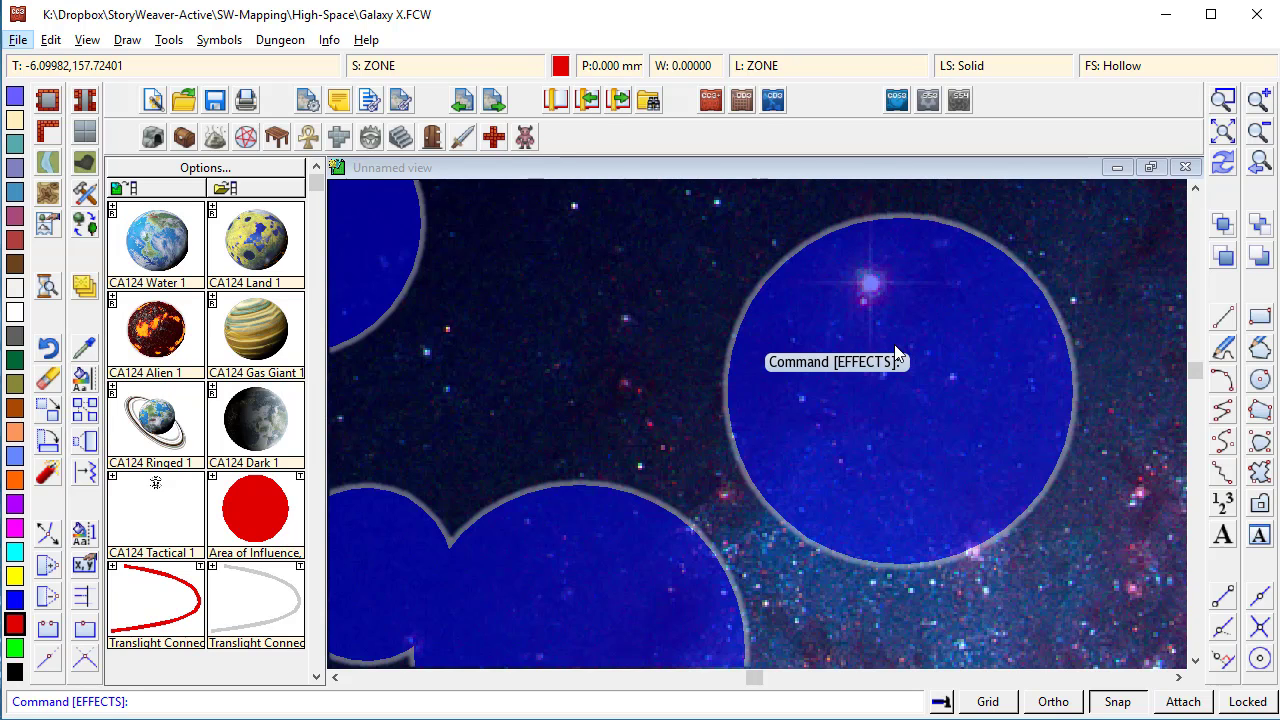
pyautogui.scroll(-4, 895, 350)
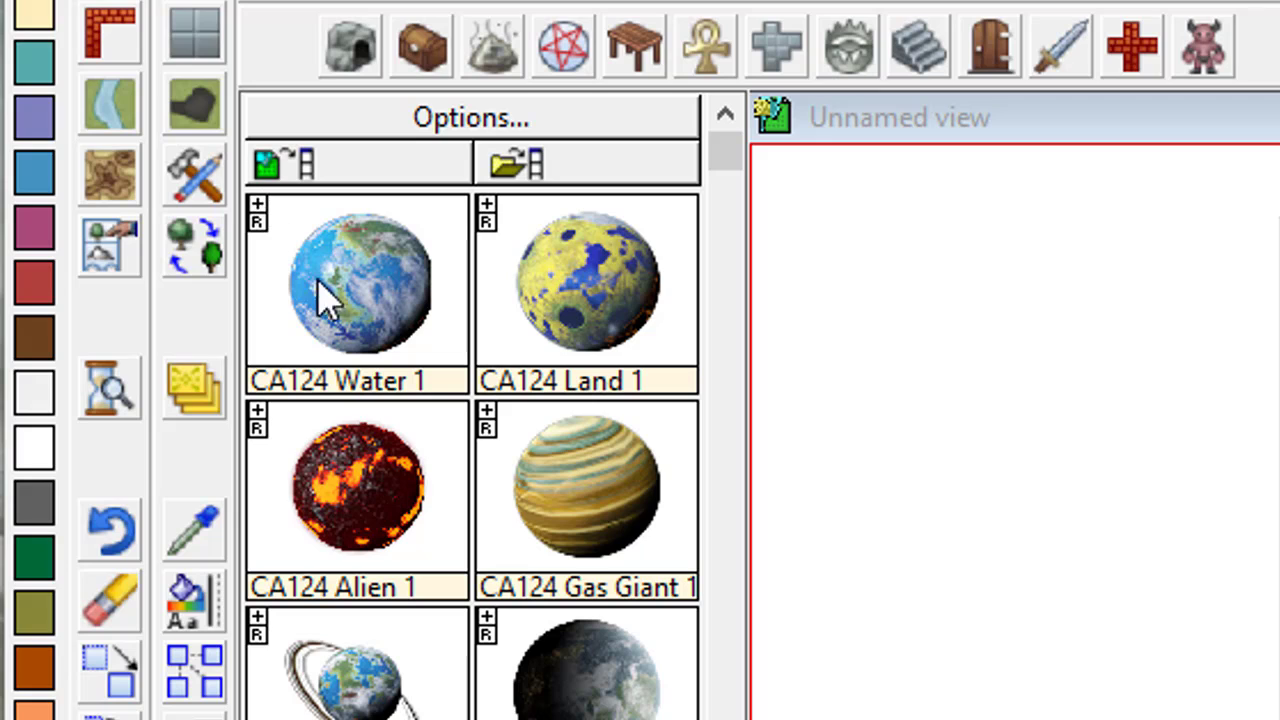
# - Expand the CA124 Water planet collection and place a CA124 Water 4 symbol in the centre of the upper-left blue area
pyautogui.click(258, 207)
pyautogui.click(258, 207)
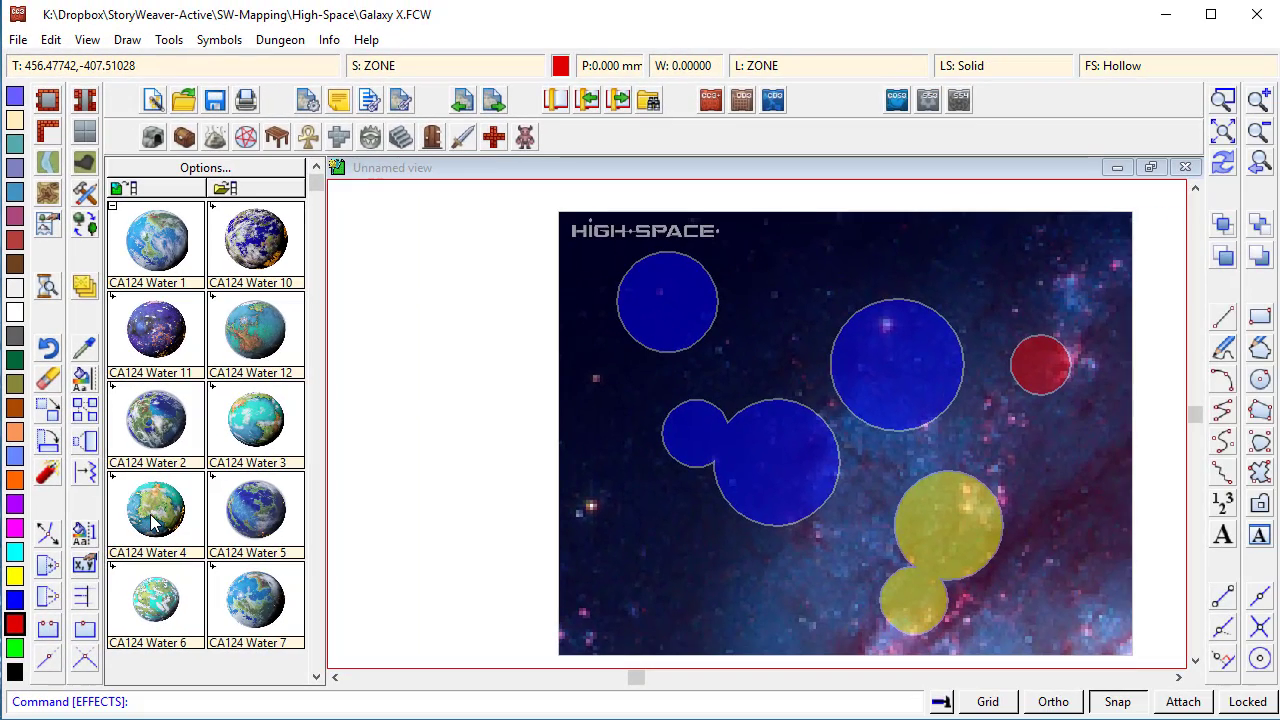
pyautogui.click(153, 522)
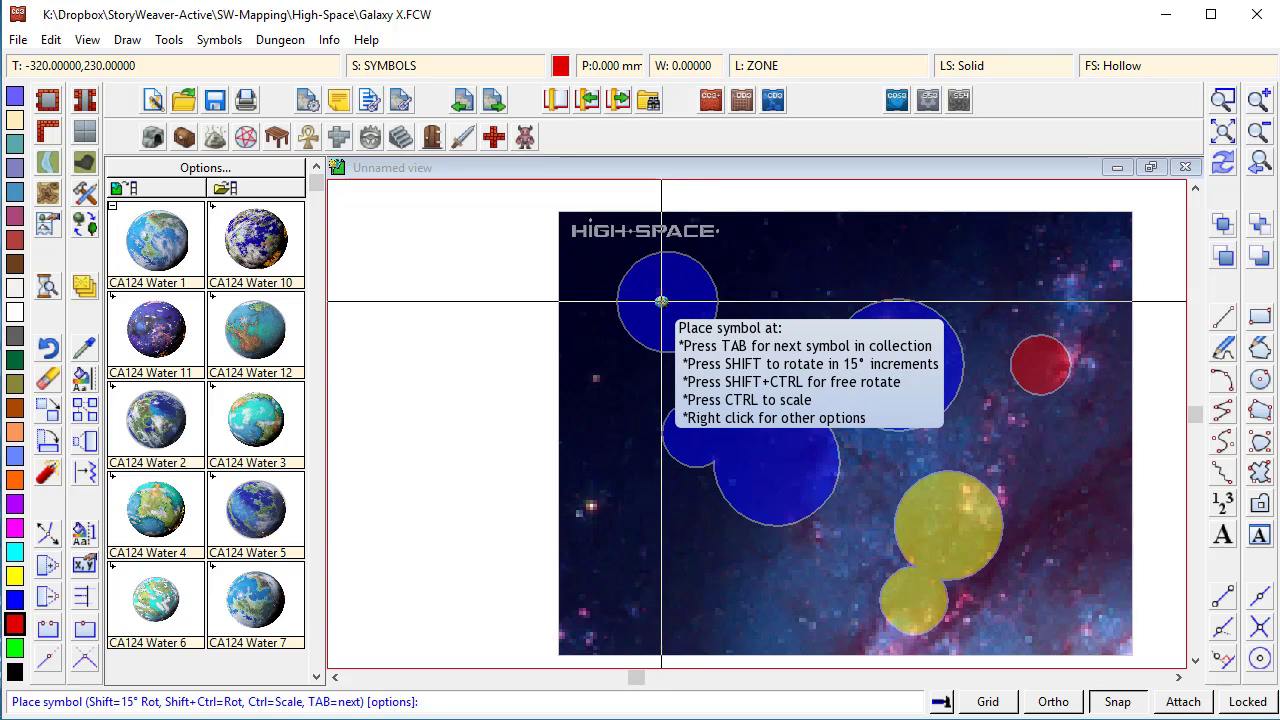
pyautogui.click(665, 299)
# - Place a CA124 Water 10 planet in the small blue area and a CA124 Water 7 planet in the larger area adjoining it
pyautogui.click(256, 240)
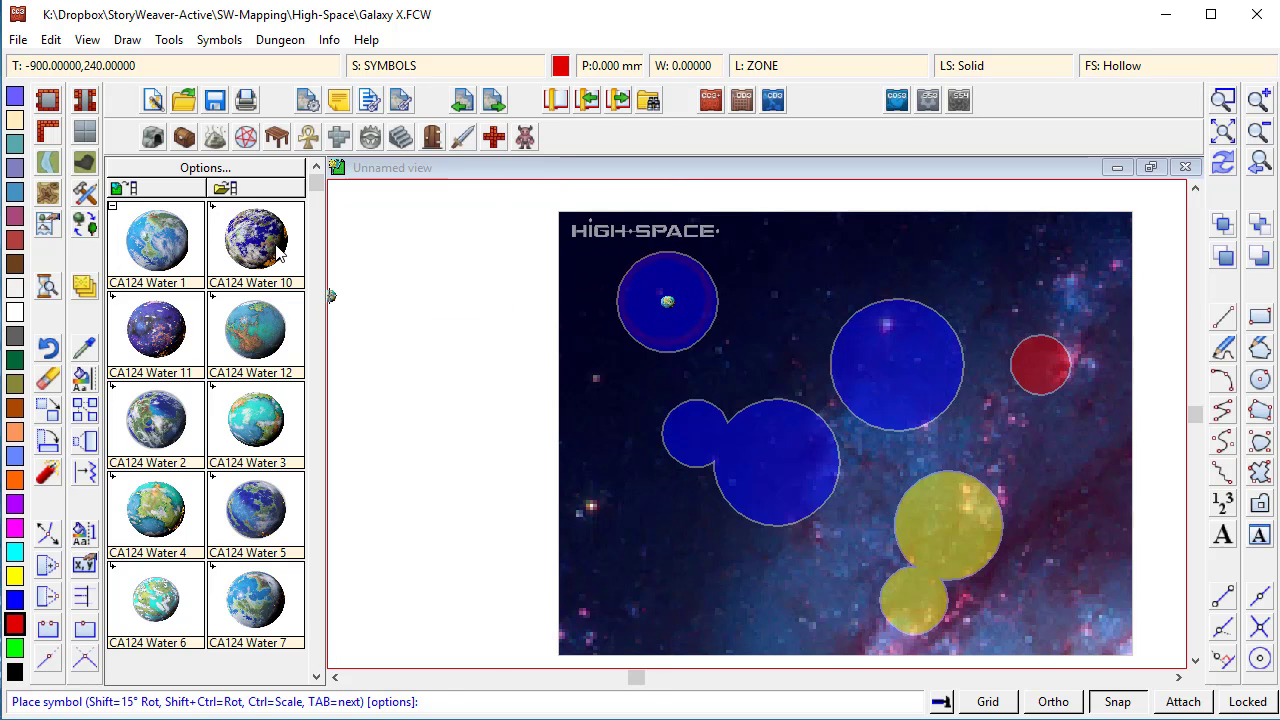
pyautogui.click(697, 434)
pyautogui.click(270, 244)
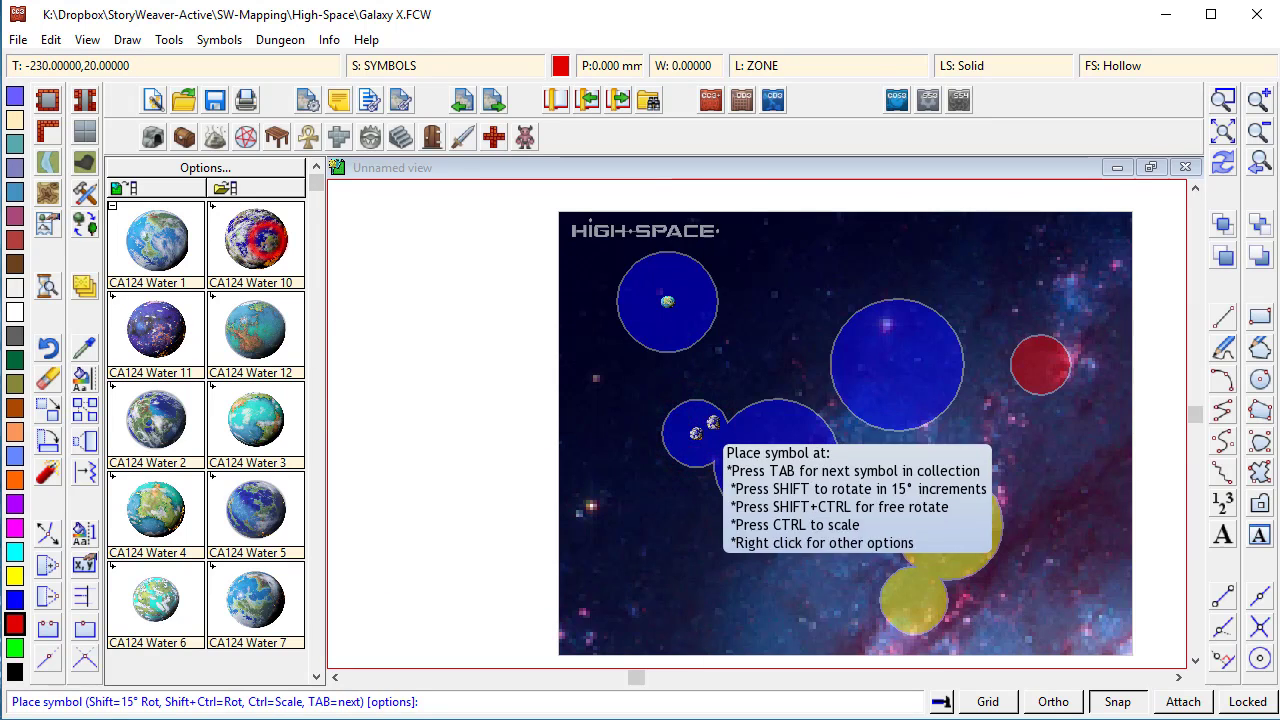
pyautogui.click(252, 604)
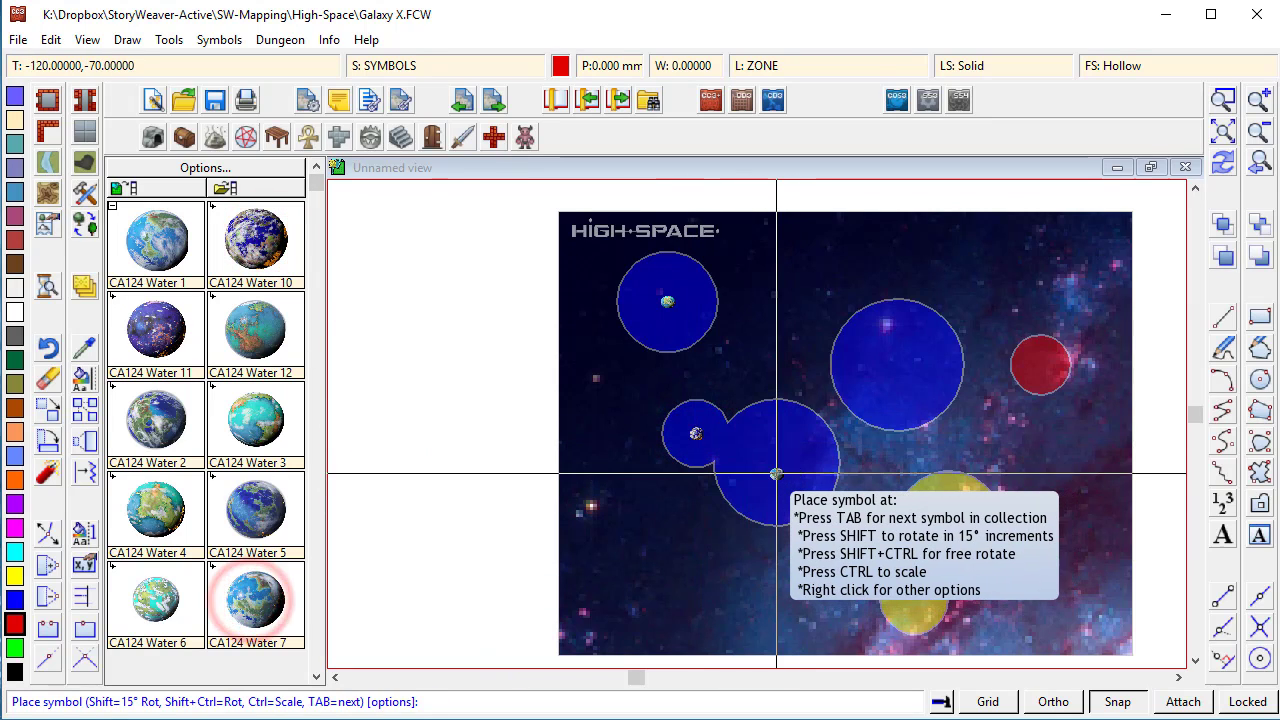
pyautogui.click(776, 463)
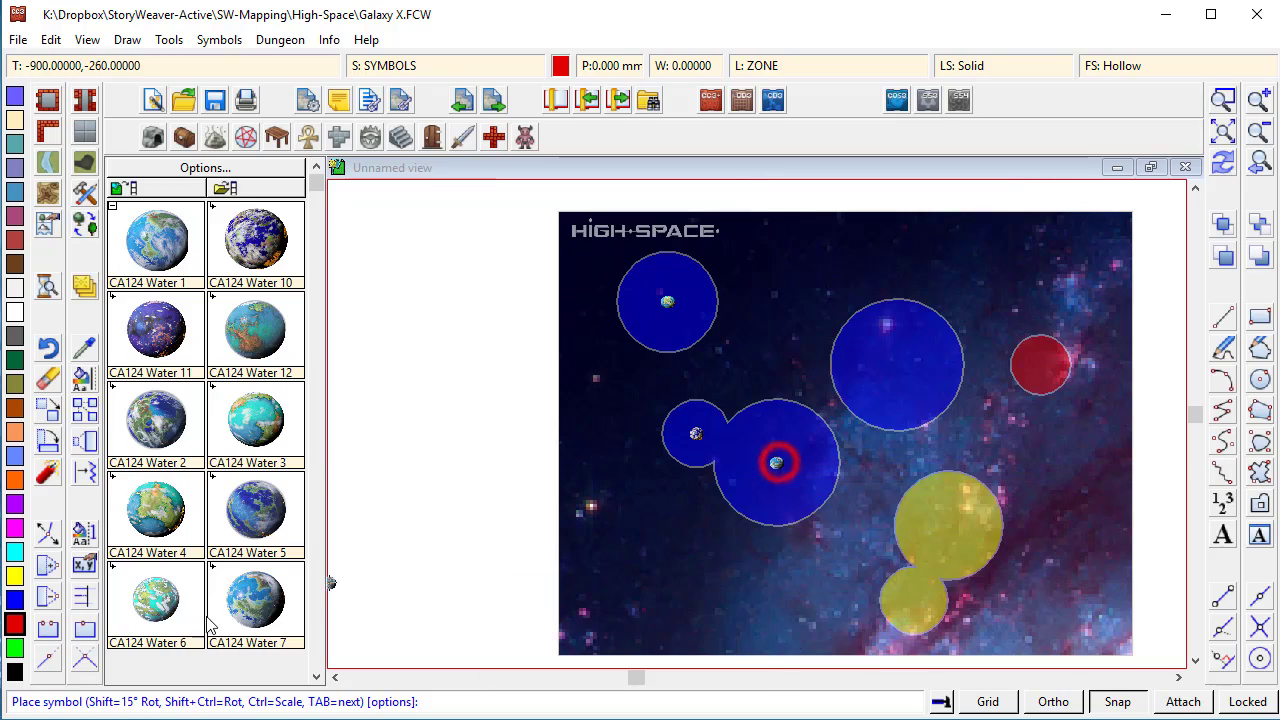
# - Place CA124 Water 6 planets in the centres of the large yellow area and the red area
pyautogui.click(158, 596)
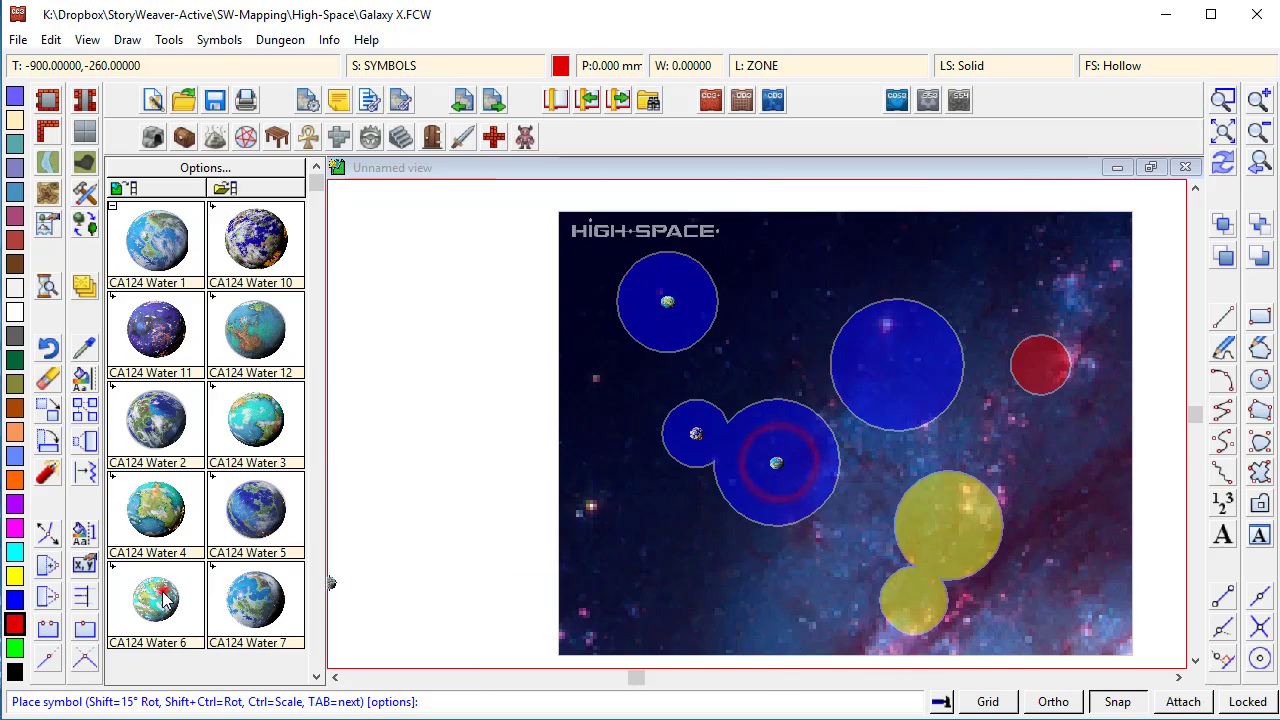
pyautogui.click(948, 524)
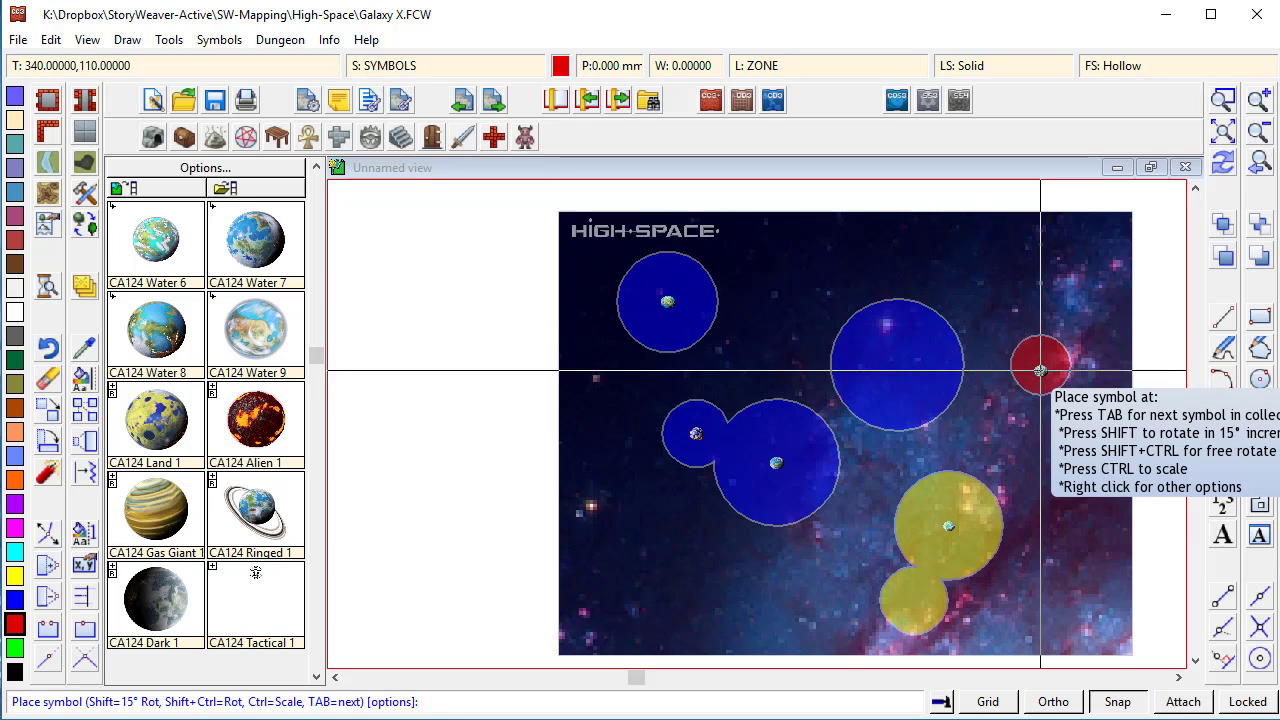
pyautogui.click(1040, 365)
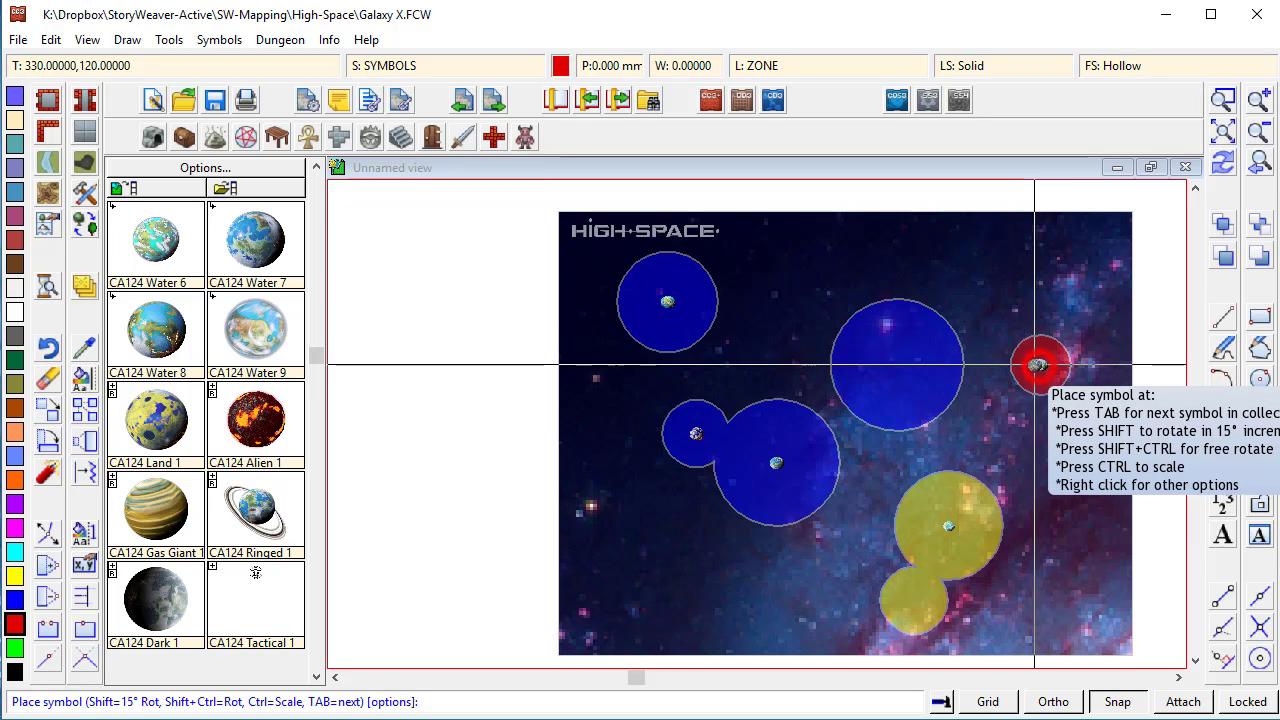
# - Place a CA124 Water 11 planet in the centre of the small yellow area
pyautogui.click(319, 275)
pyautogui.click(157, 330)
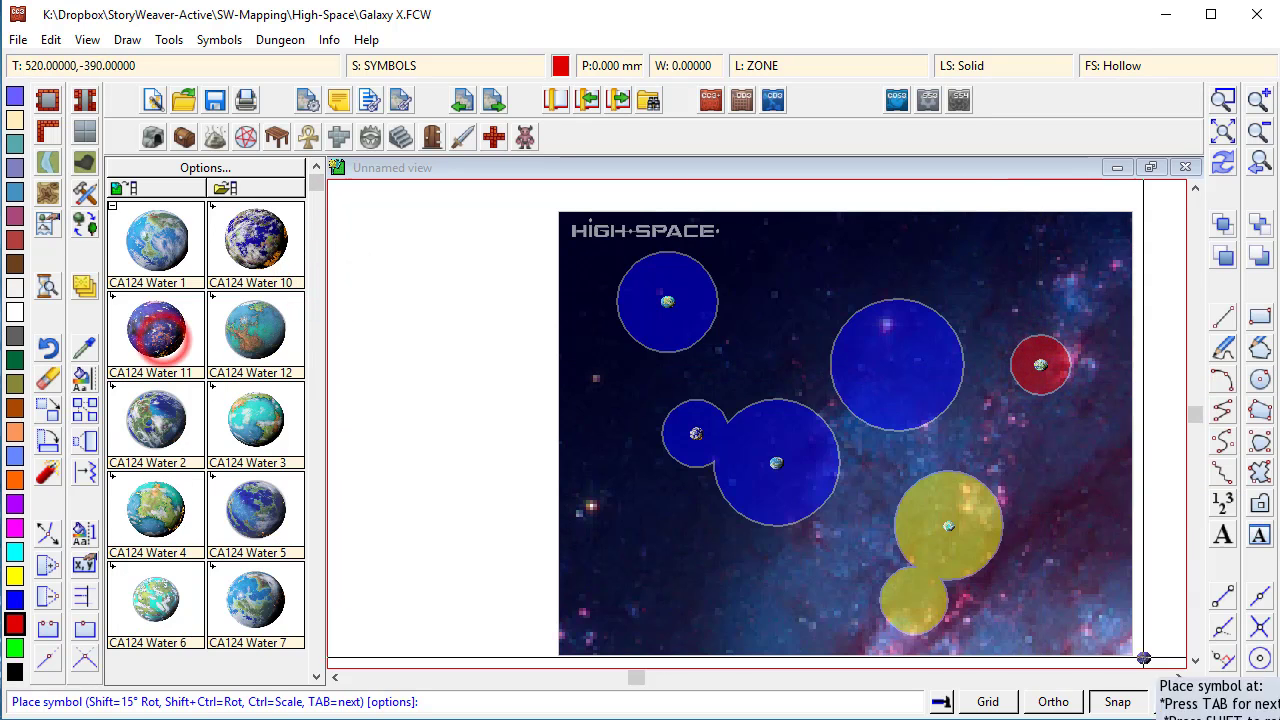
pyautogui.click(914, 599)
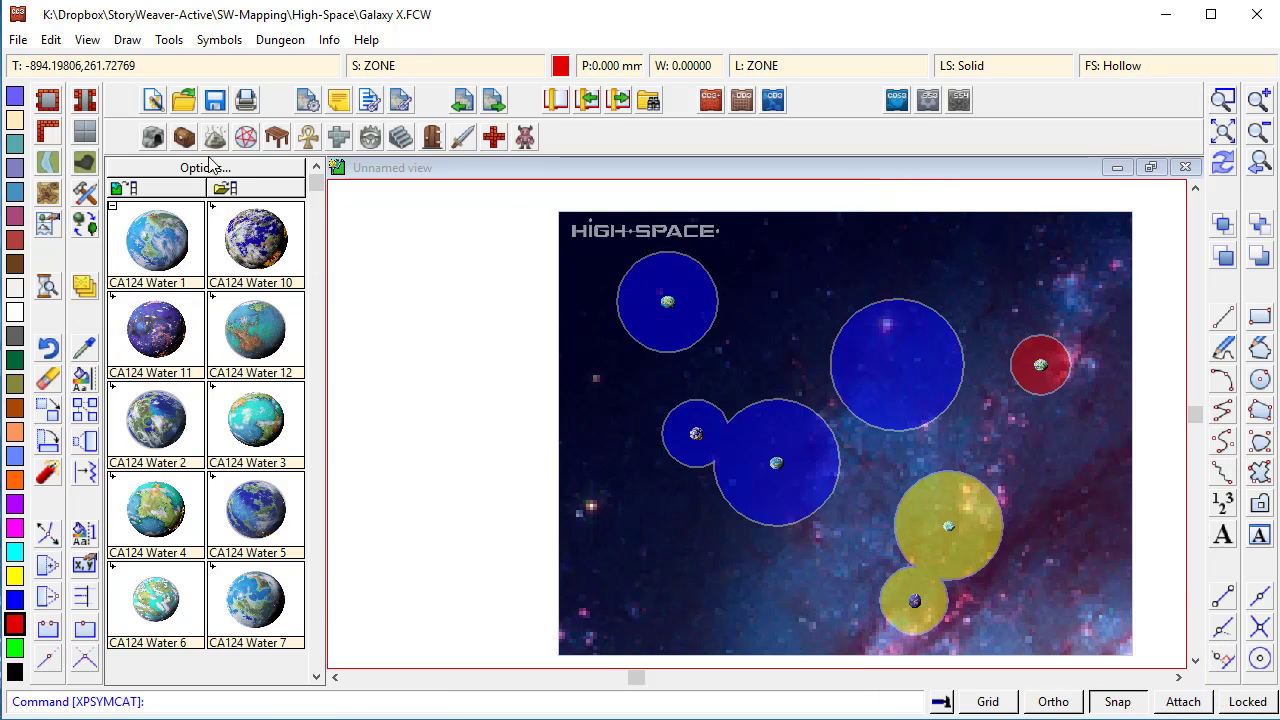
# - Collapse the Water collection and place three planets from the CA124 Land 1 collection around the centre planet of the upper-left blue area
pyautogui.click(118, 189)
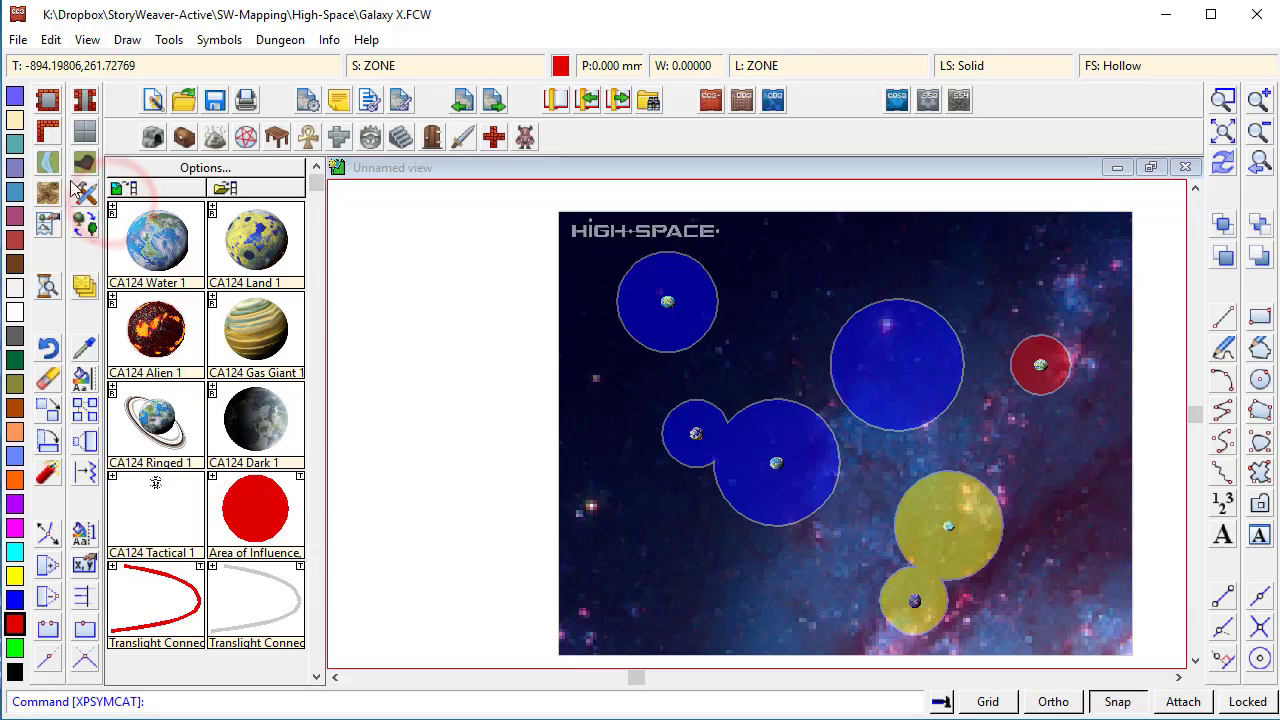
pyautogui.click(248, 228)
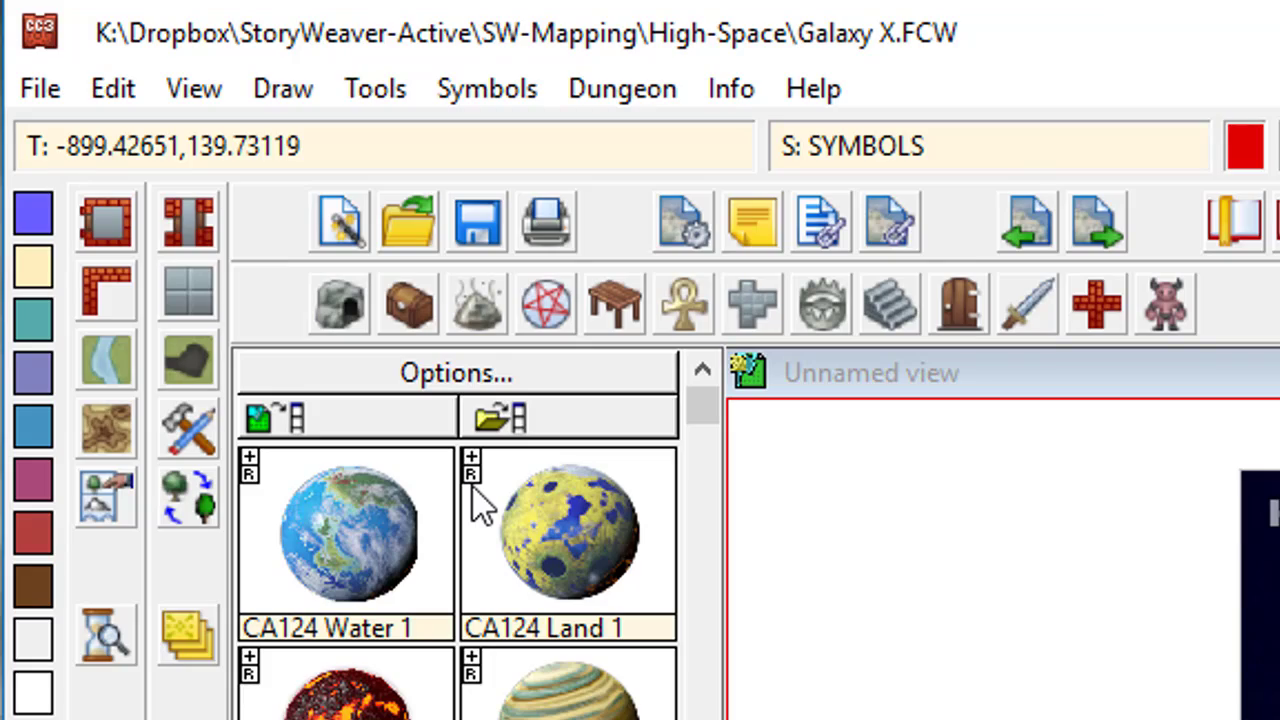
pyautogui.click(558, 545)
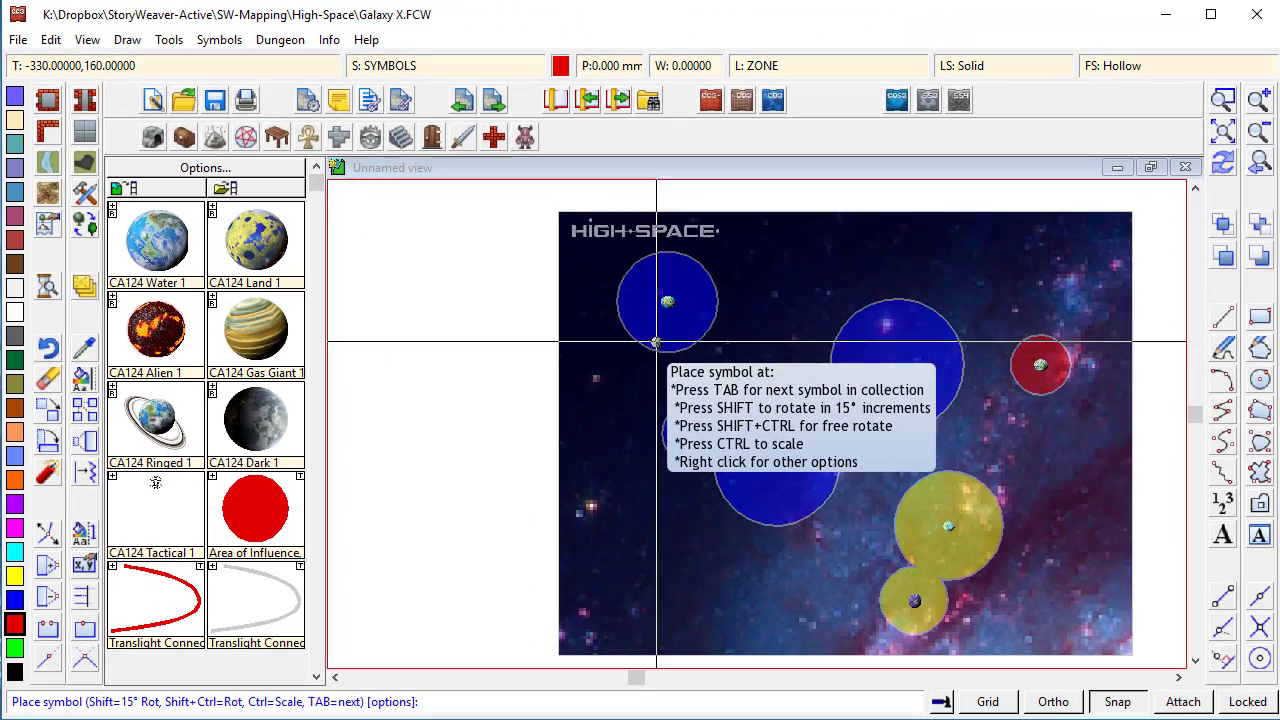
pyautogui.click(667, 331)
pyautogui.click(701, 285)
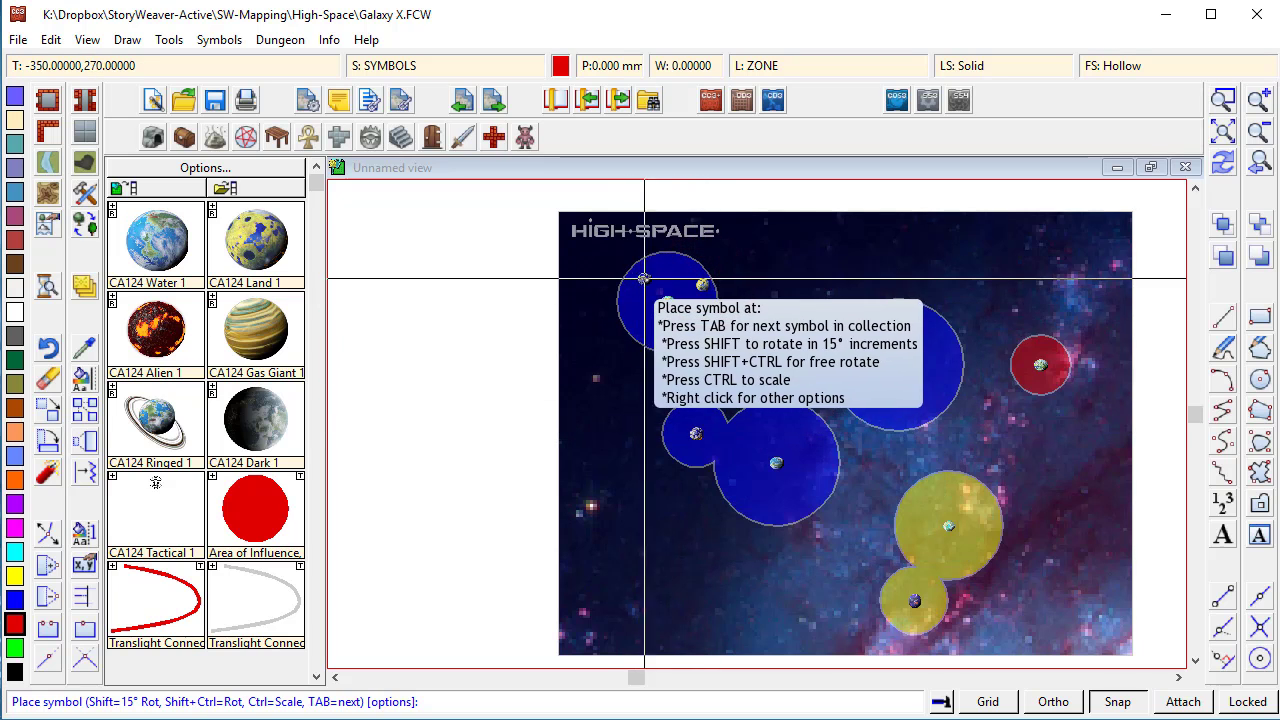
pyautogui.click(661, 278)
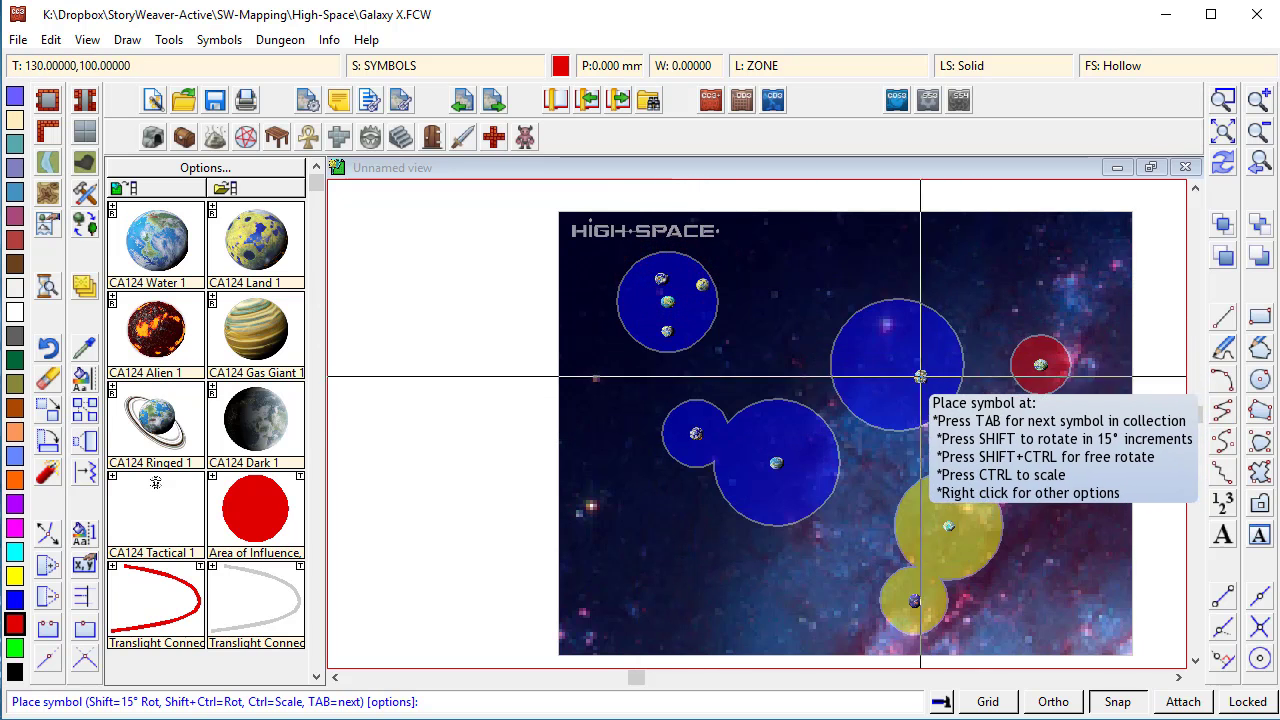
# - Scatter five planets from the CA124 Land 1 collection across the large blue area next to the red one
pyautogui.click(868, 325)
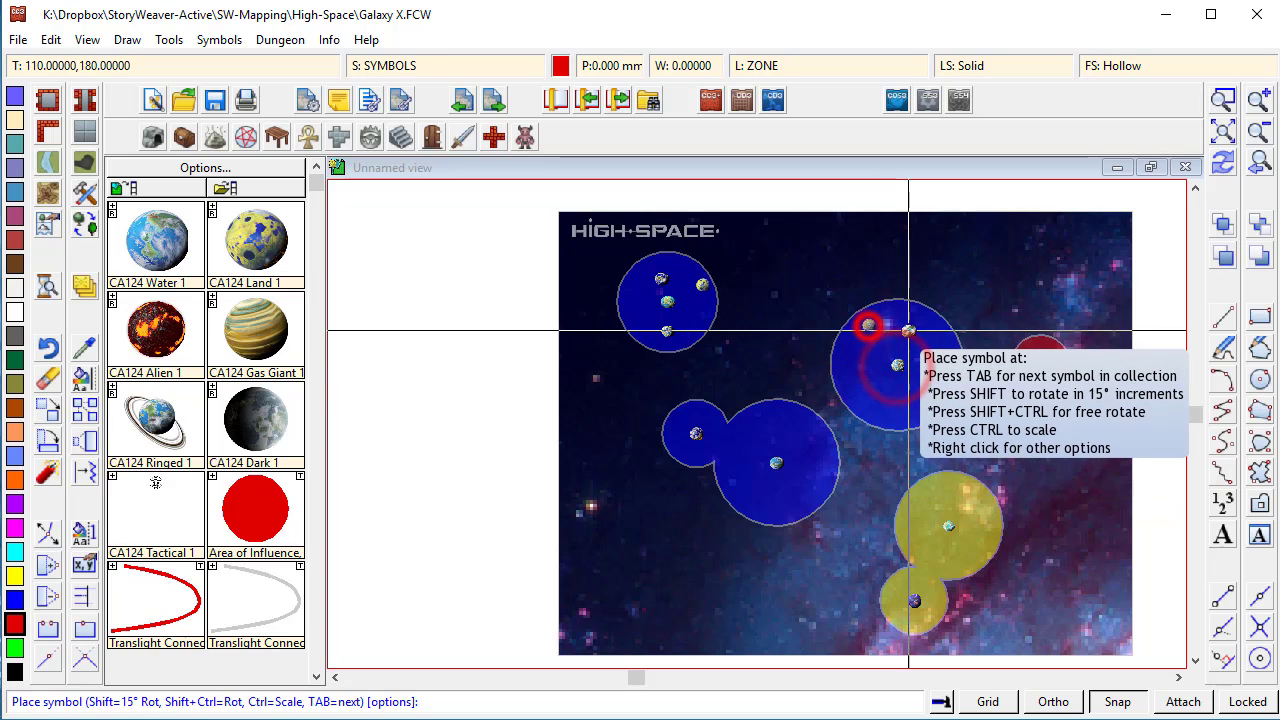
pyautogui.click(908, 330)
pyautogui.click(943, 376)
pyautogui.click(885, 393)
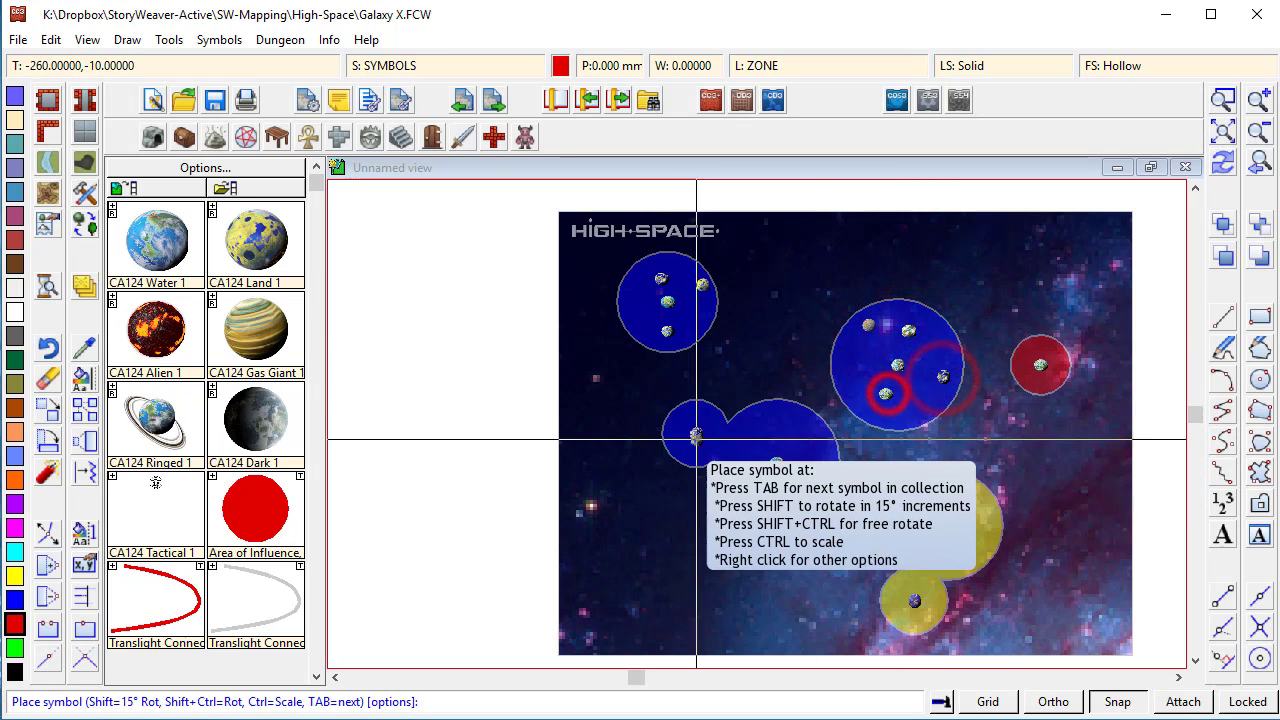
# - Add three CA124 Land collection planets around the centre planet of the larger of the two joined blue areas
pyautogui.click(776, 423)
pyautogui.click(805, 450)
pyautogui.click(782, 497)
# - Add three CA124 Land collection planets to the large yellow area and one to the small yellow area
pyautogui.click(954, 497)
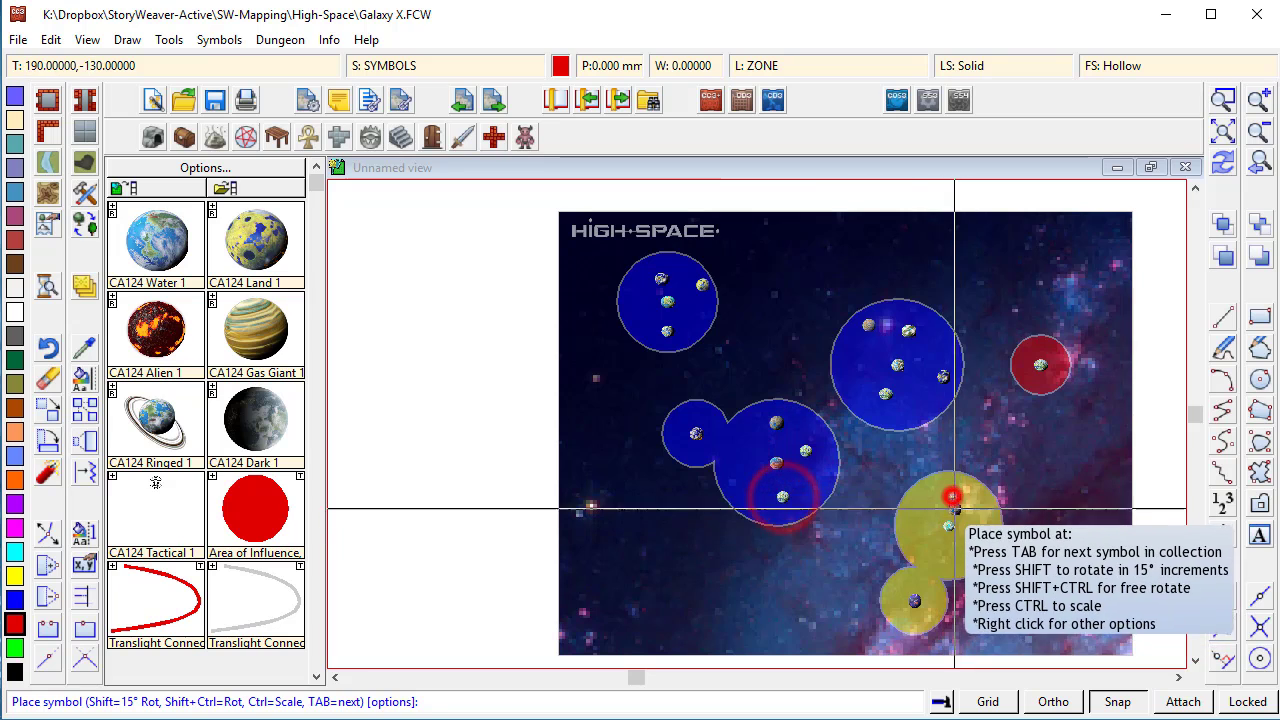
pyautogui.click(965, 534)
pyautogui.click(920, 543)
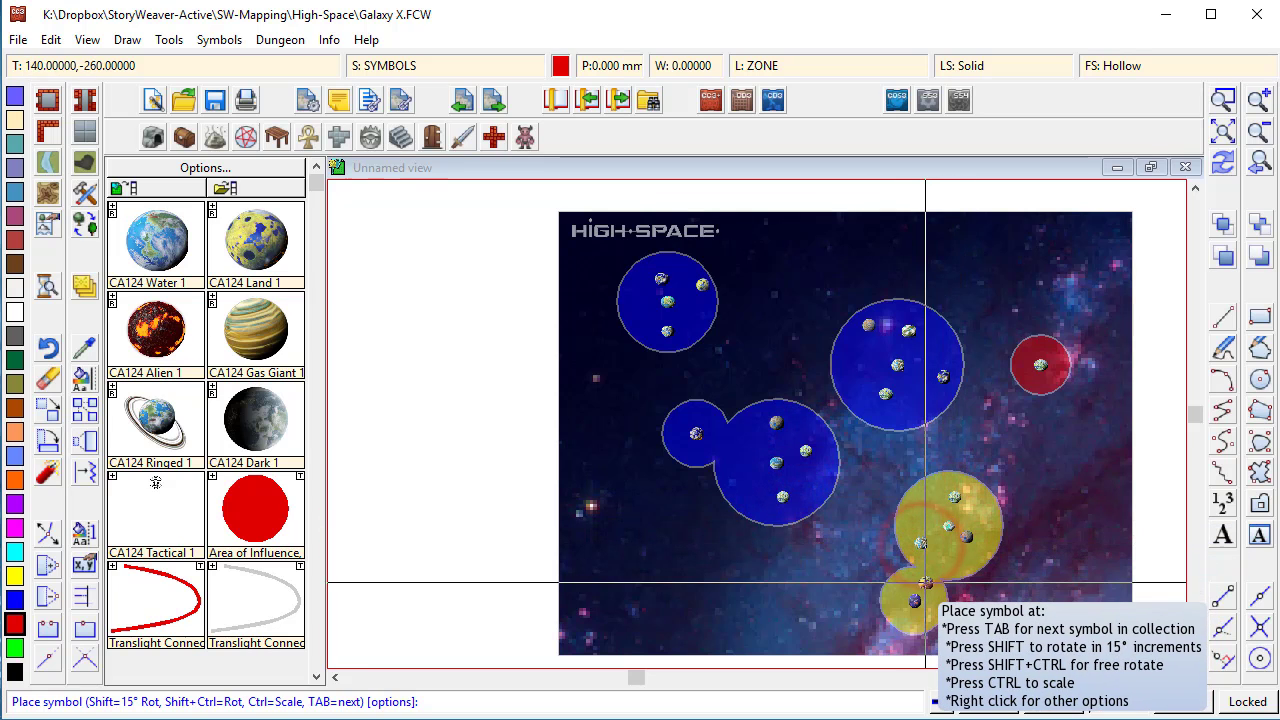
pyautogui.click(926, 583)
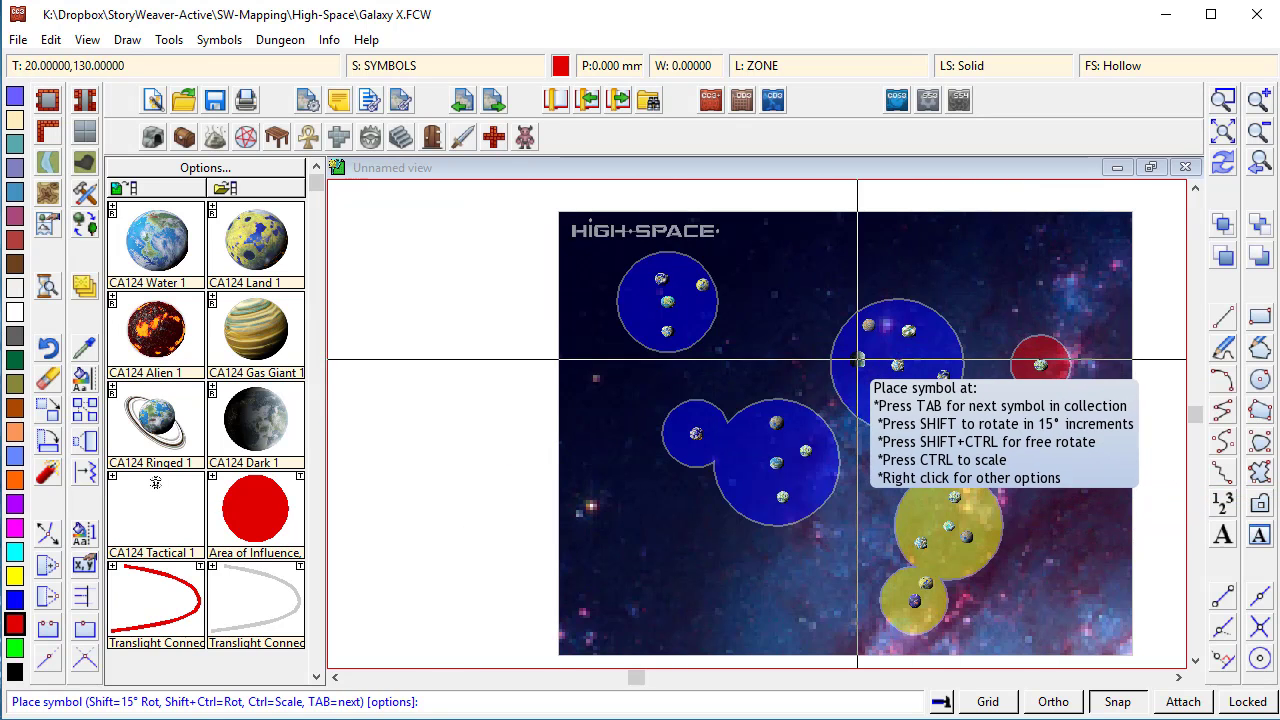
# - Place a CA124 Dark planet in the red area and a CA124 Ringed planet in the large yellow area
pyautogui.click(1030, 383)
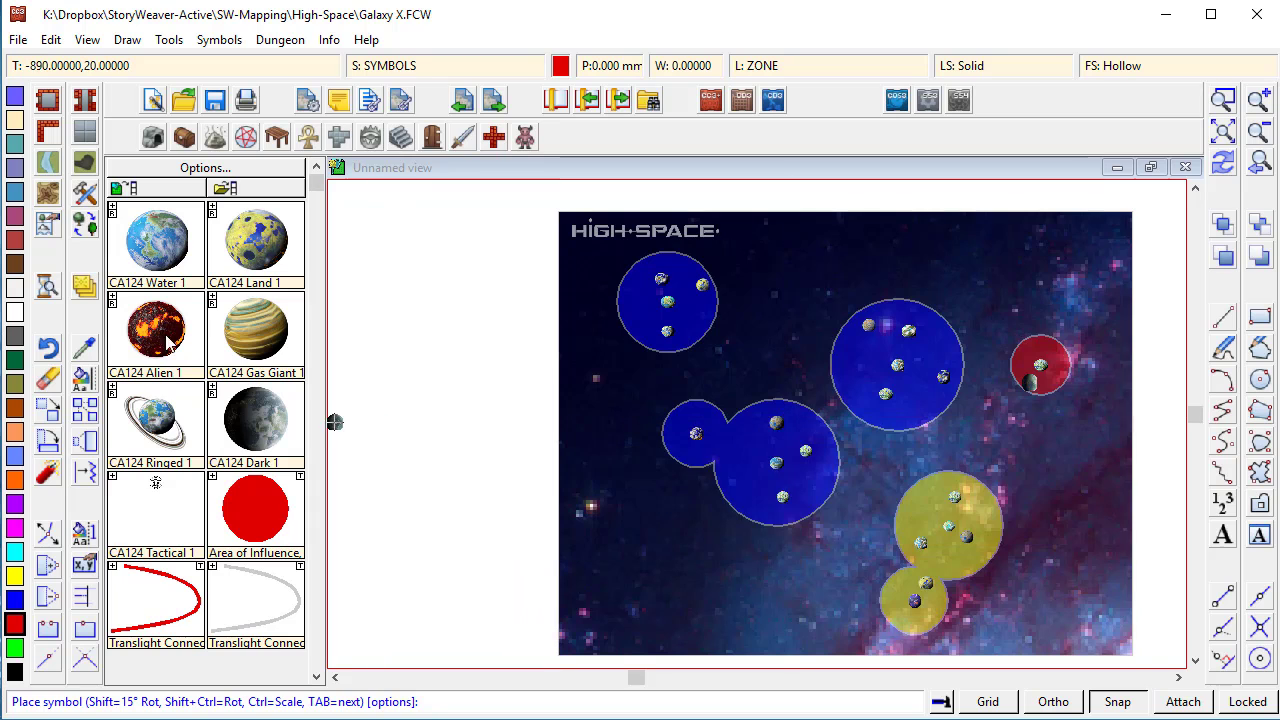
pyautogui.click(160, 415)
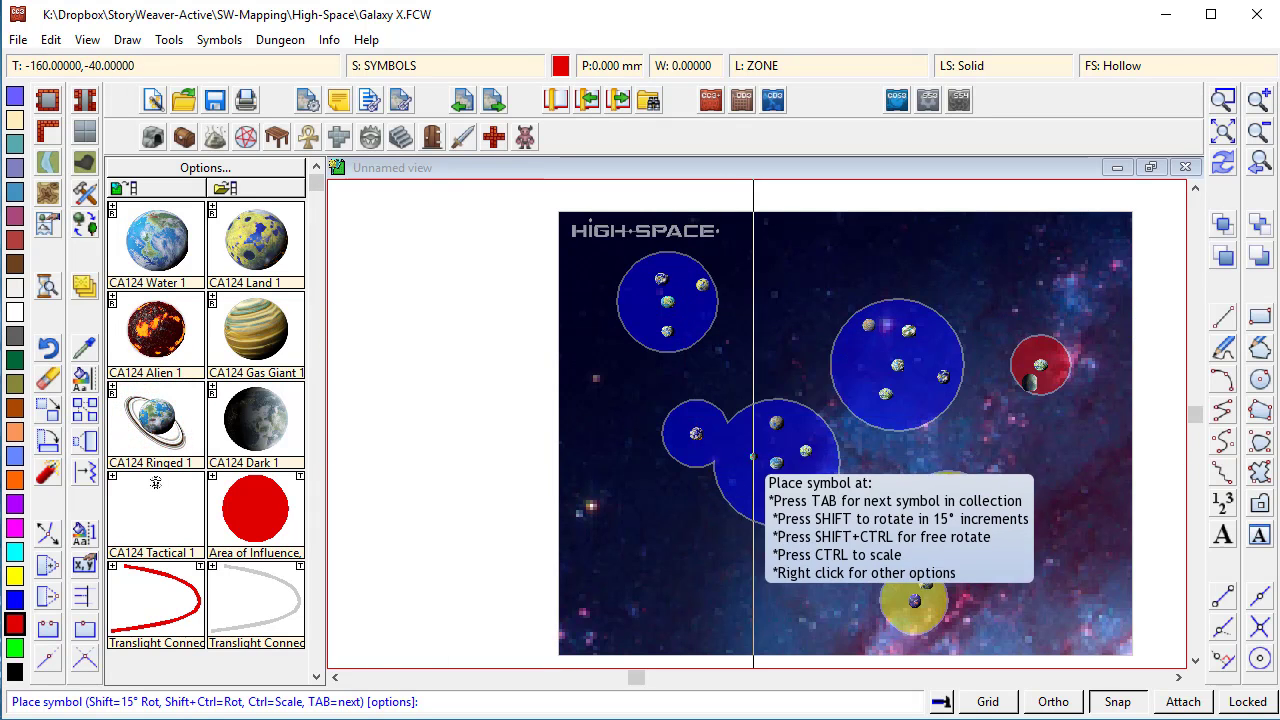
pyautogui.click(909, 514)
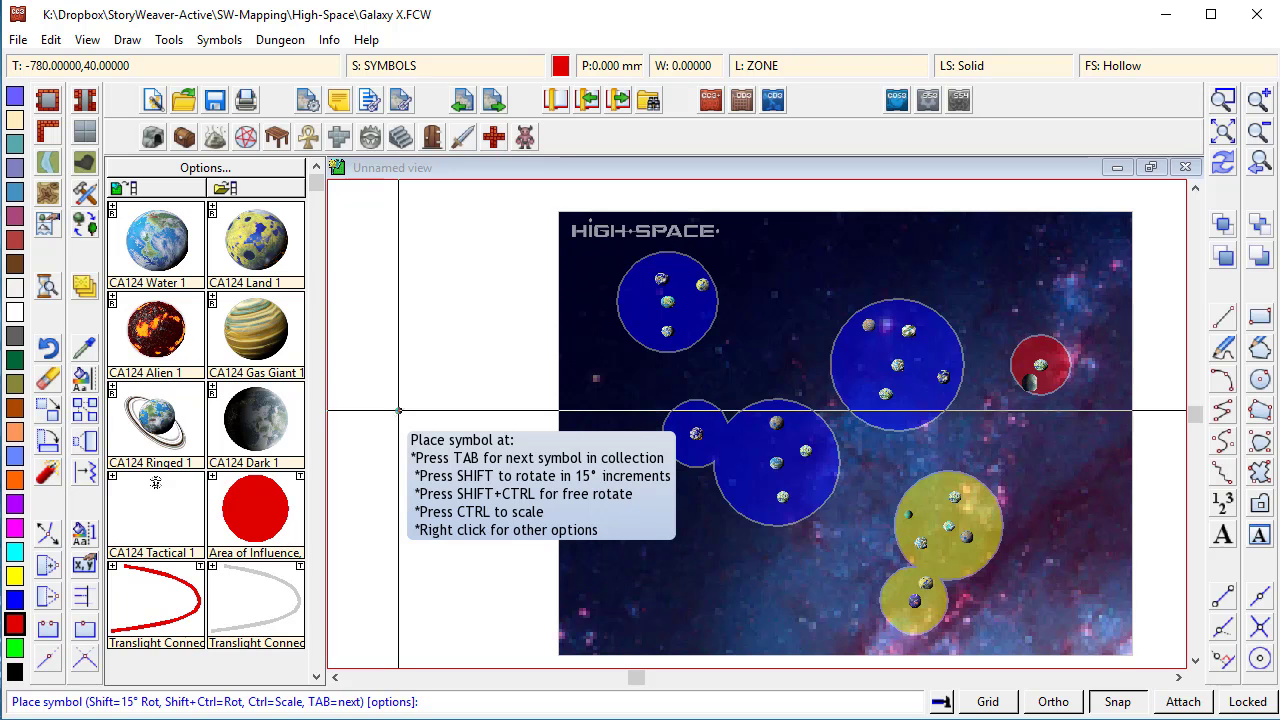
# - Try white (colour 15) as the drawing colour, then set it to yellow (colour 4)
pyautogui.scroll(4, 222, 319)
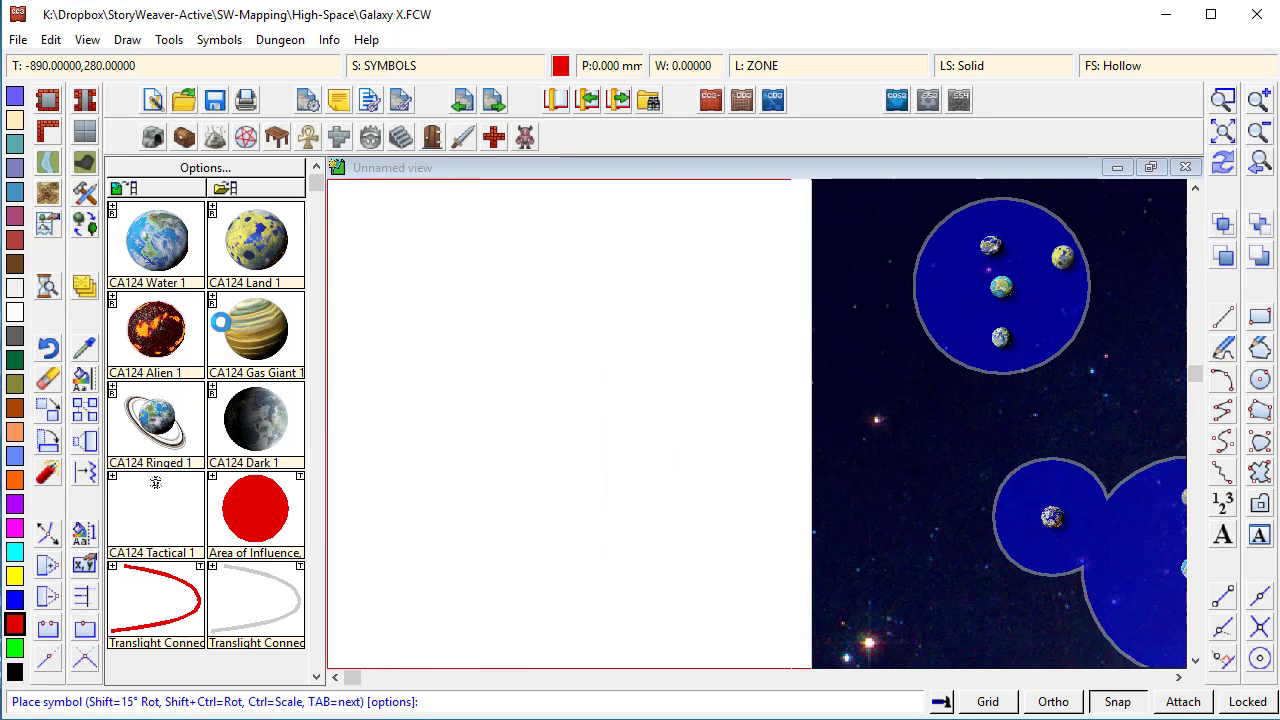
pyautogui.scroll(-1, 228, 352)
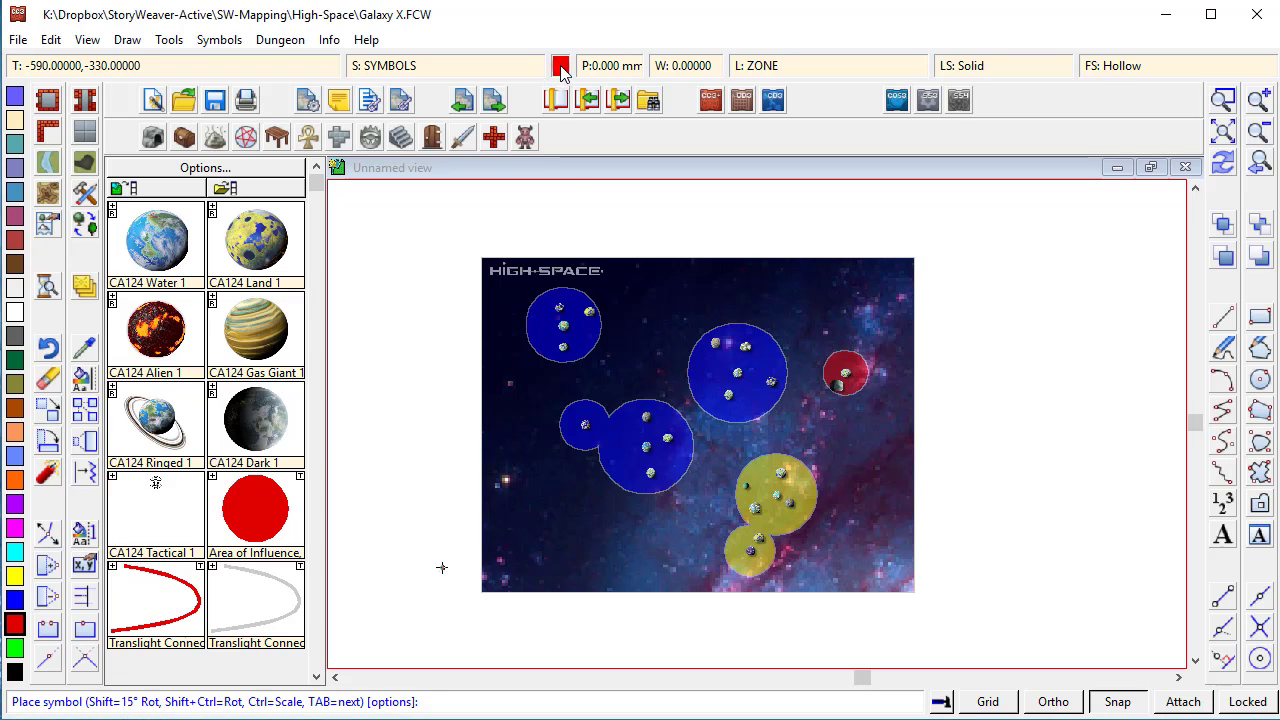
pyautogui.click(560, 66)
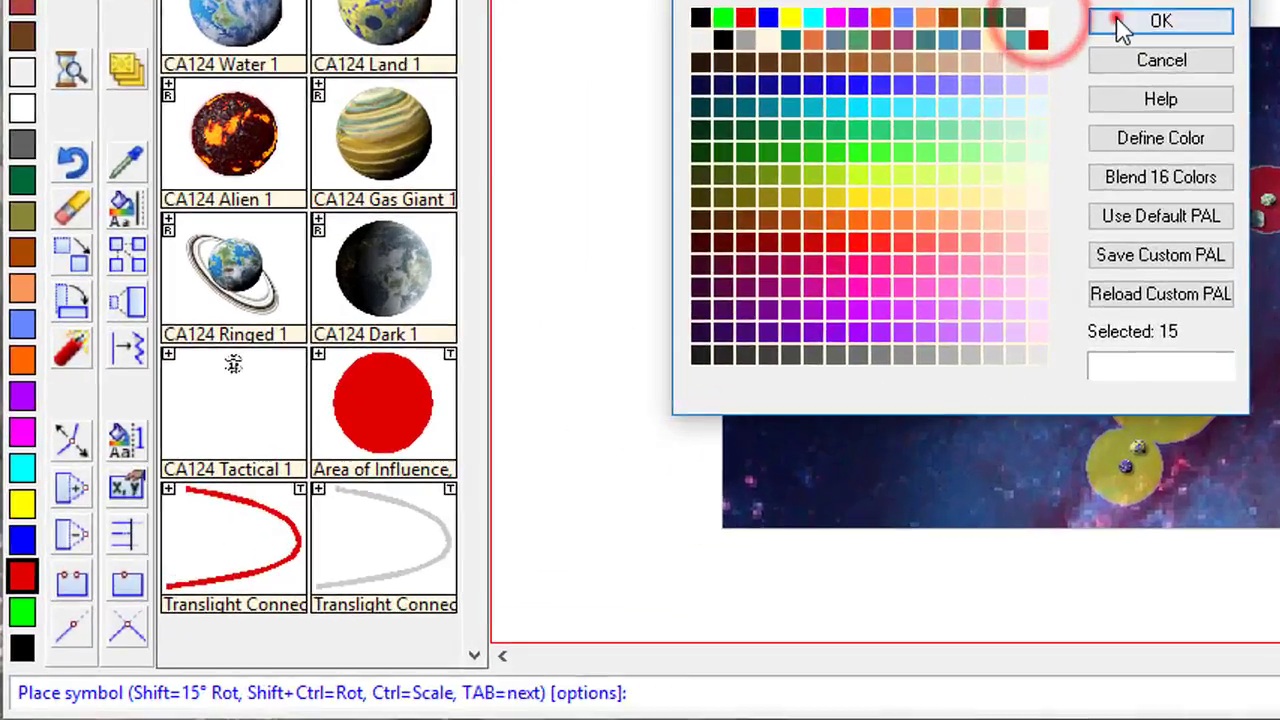
pyautogui.click(770, 255)
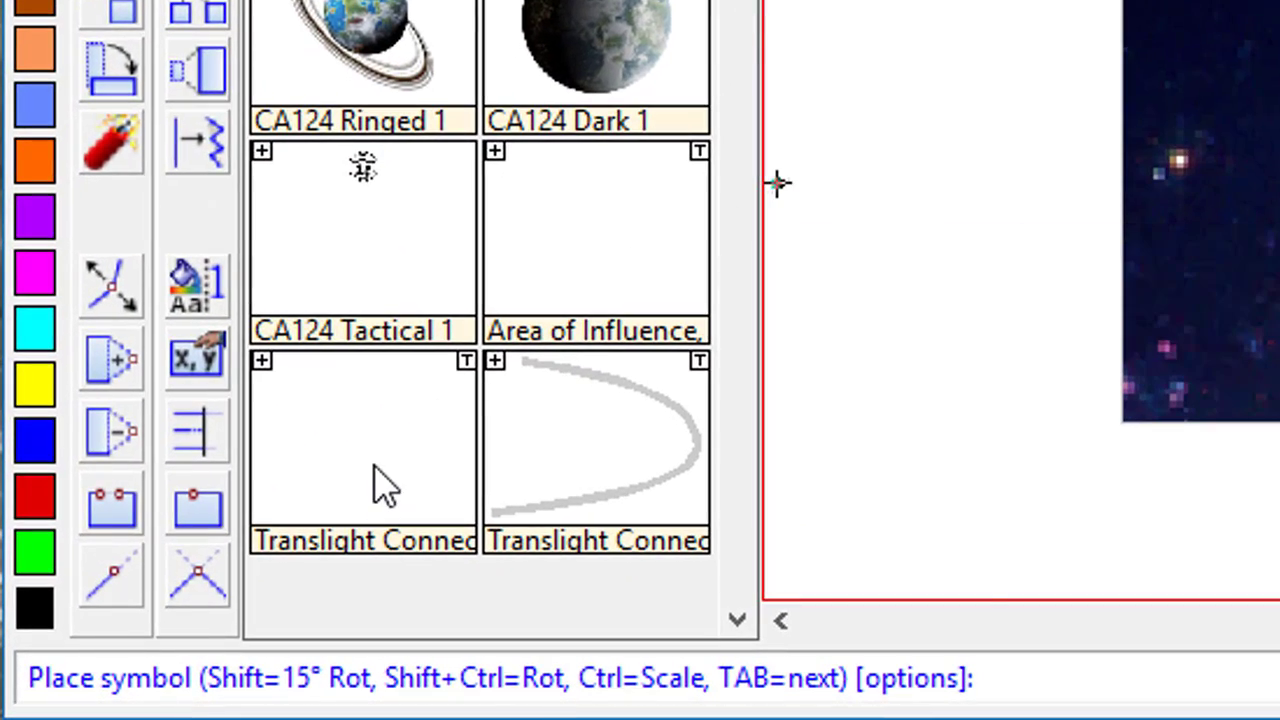
pyautogui.click(560, 66)
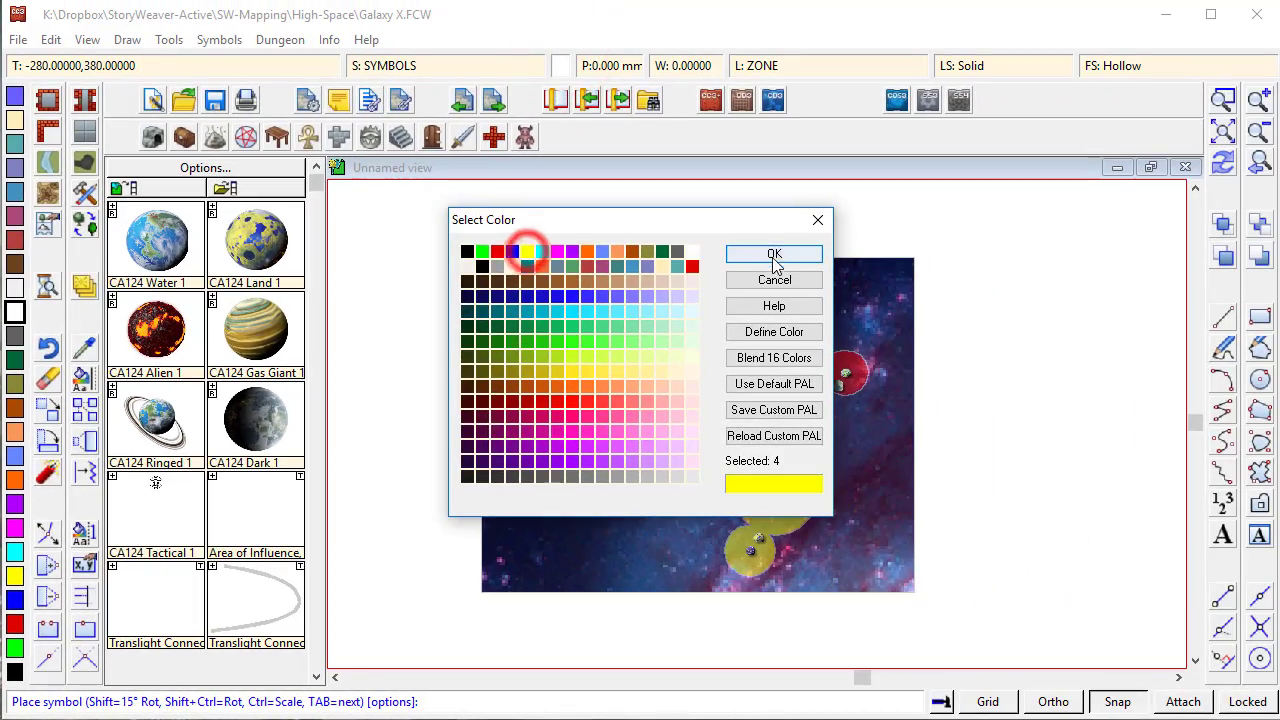
pyautogui.click(774, 255)
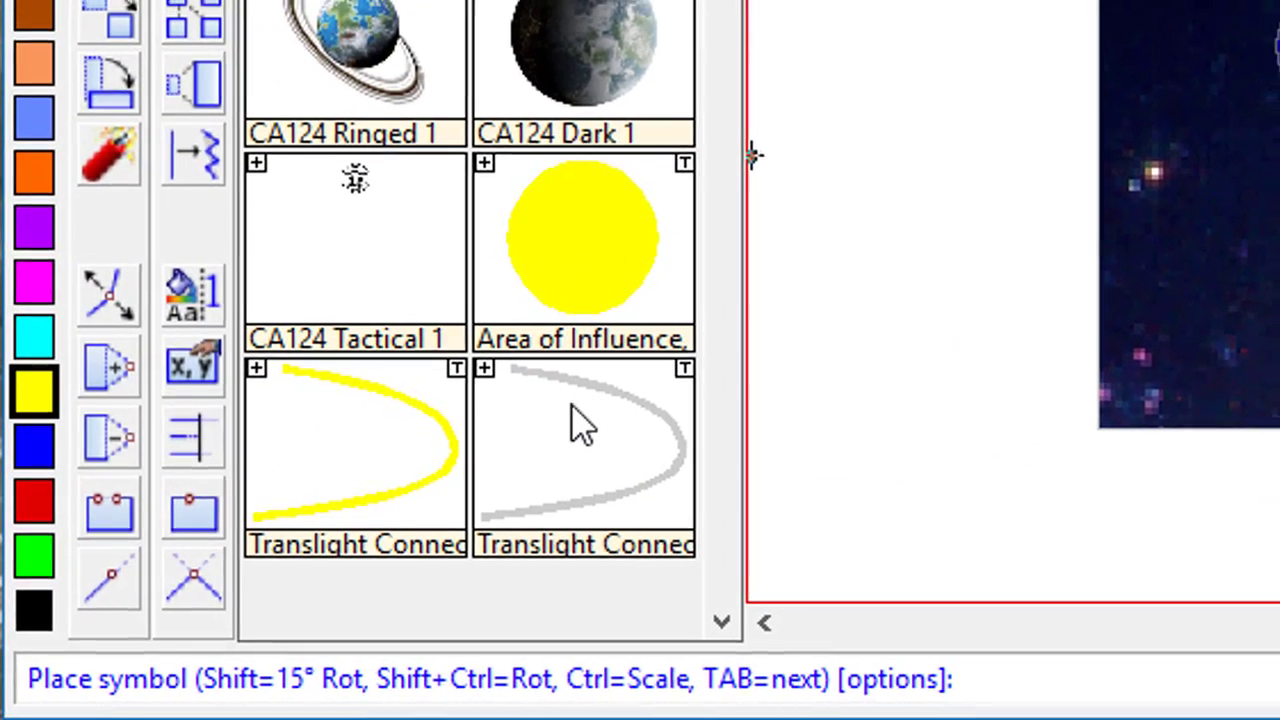
# - Draw a grey translight connection from the uppermost planet to the centre planet in the upper-left blue area
pyautogui.click(575, 428)
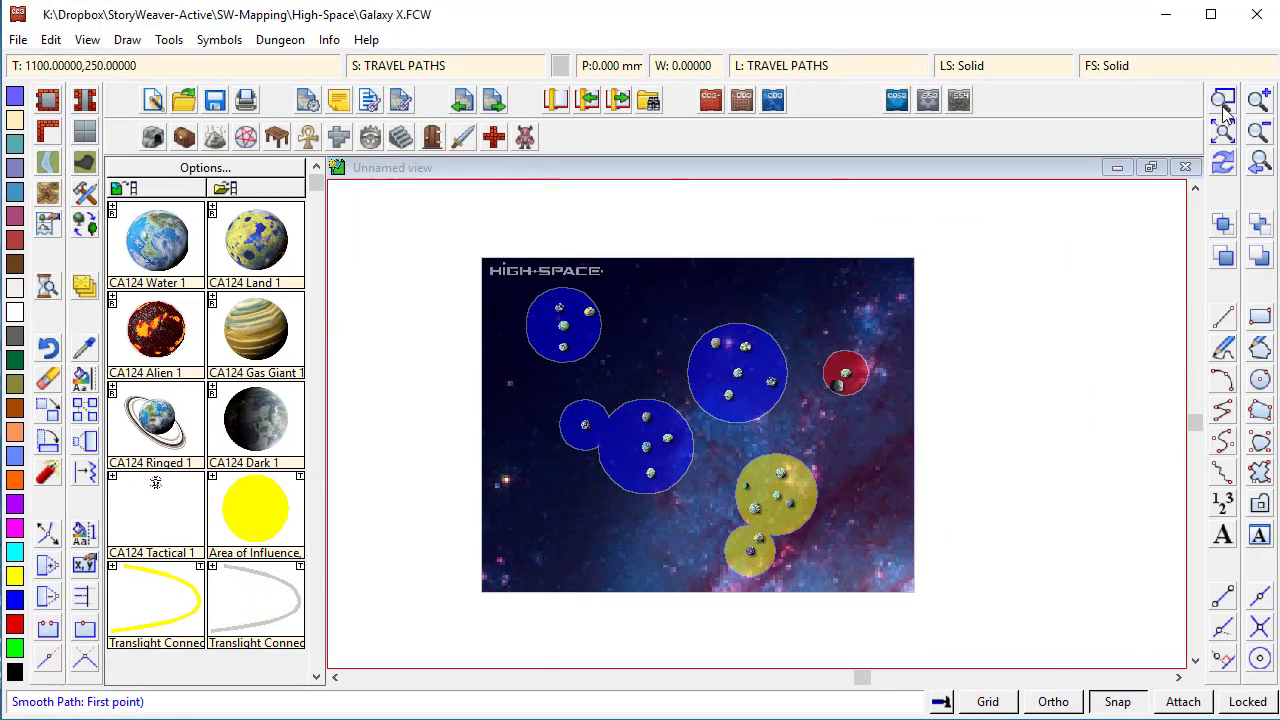
pyautogui.click(1223, 100)
pyautogui.click(513, 270)
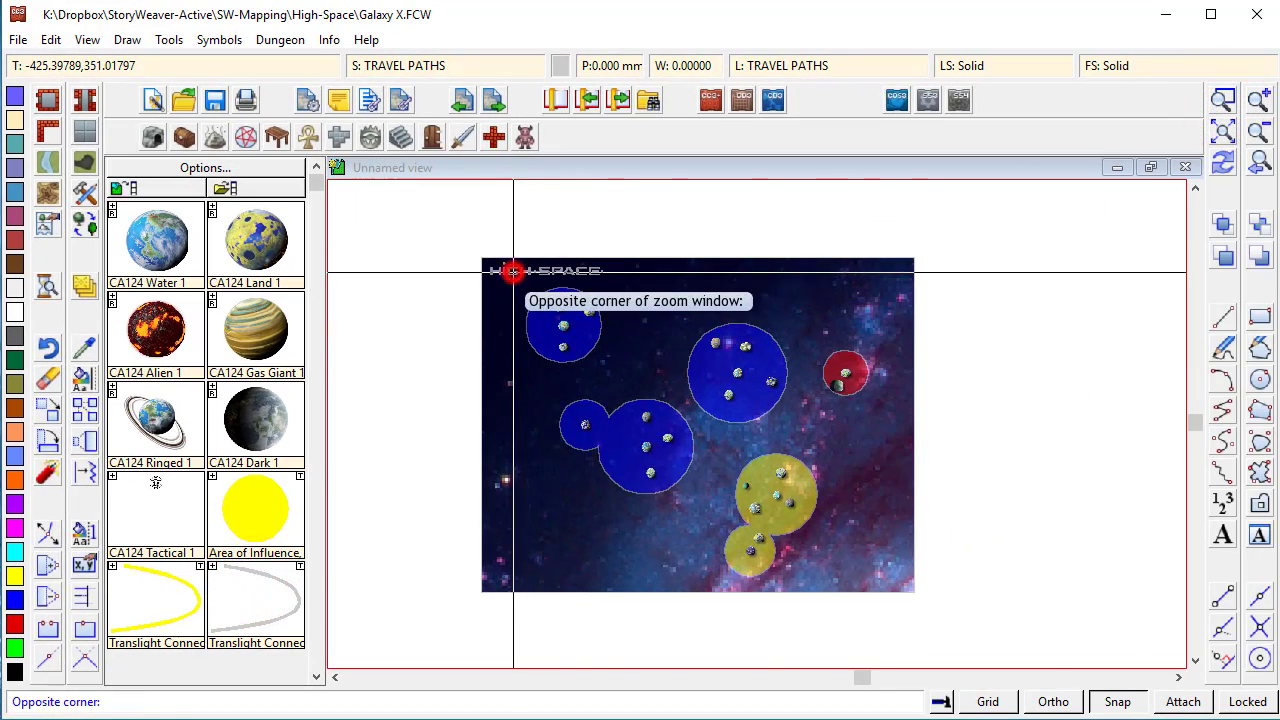
pyautogui.click(612, 374)
pyautogui.click(737, 348)
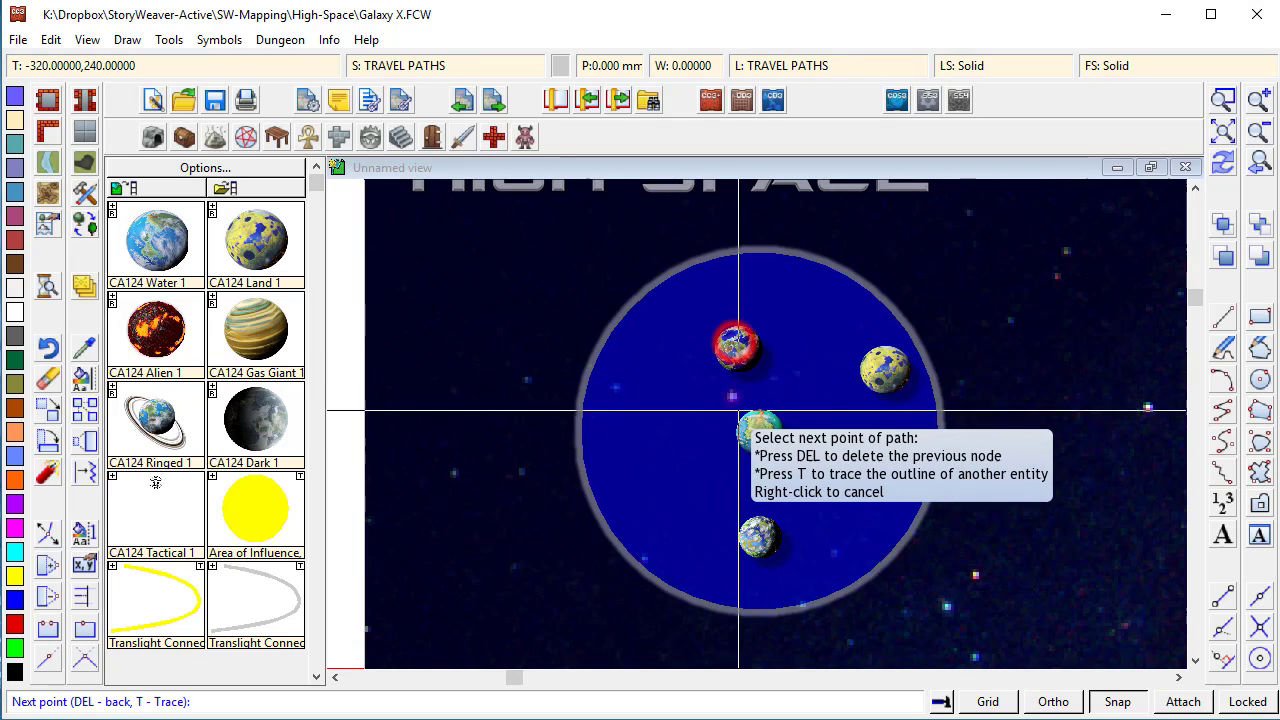
pyautogui.click(759, 432)
pyautogui.rightClick(759, 432)
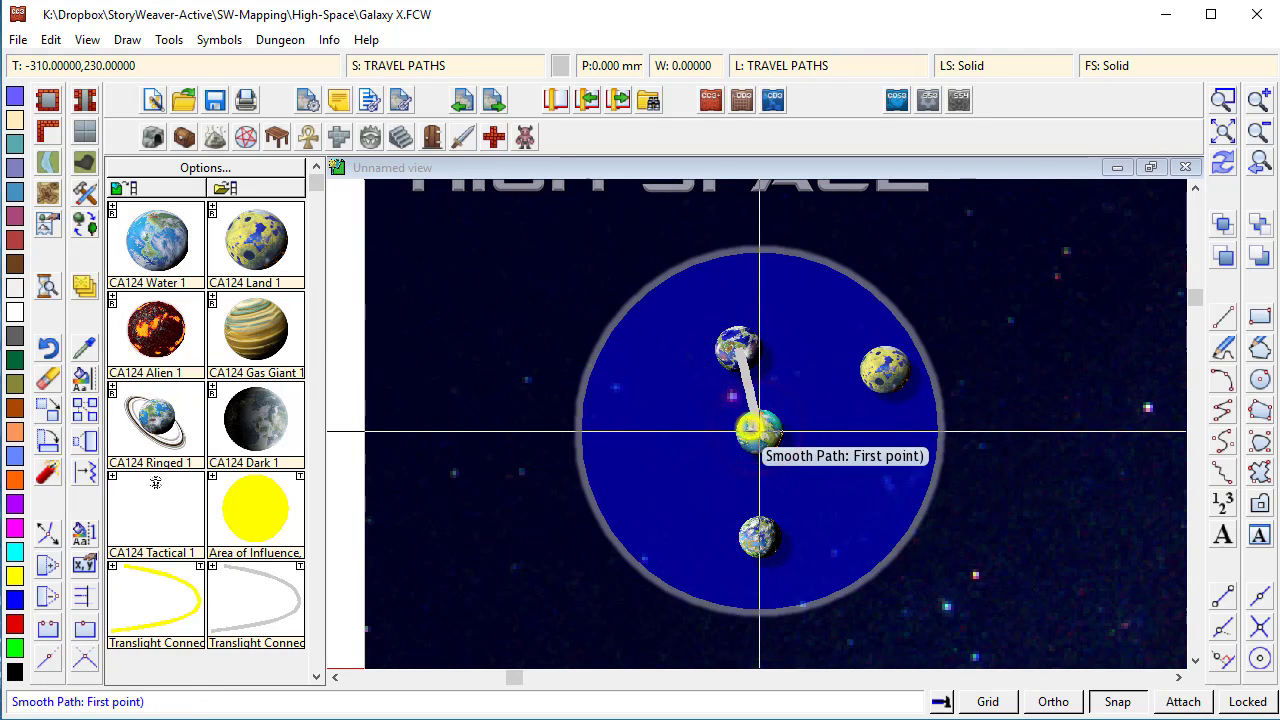
# - Connect the yellow Land planet and the lowest planet to the centre planet of the upper-left blue area with grey translight connections
pyautogui.click(884, 369)
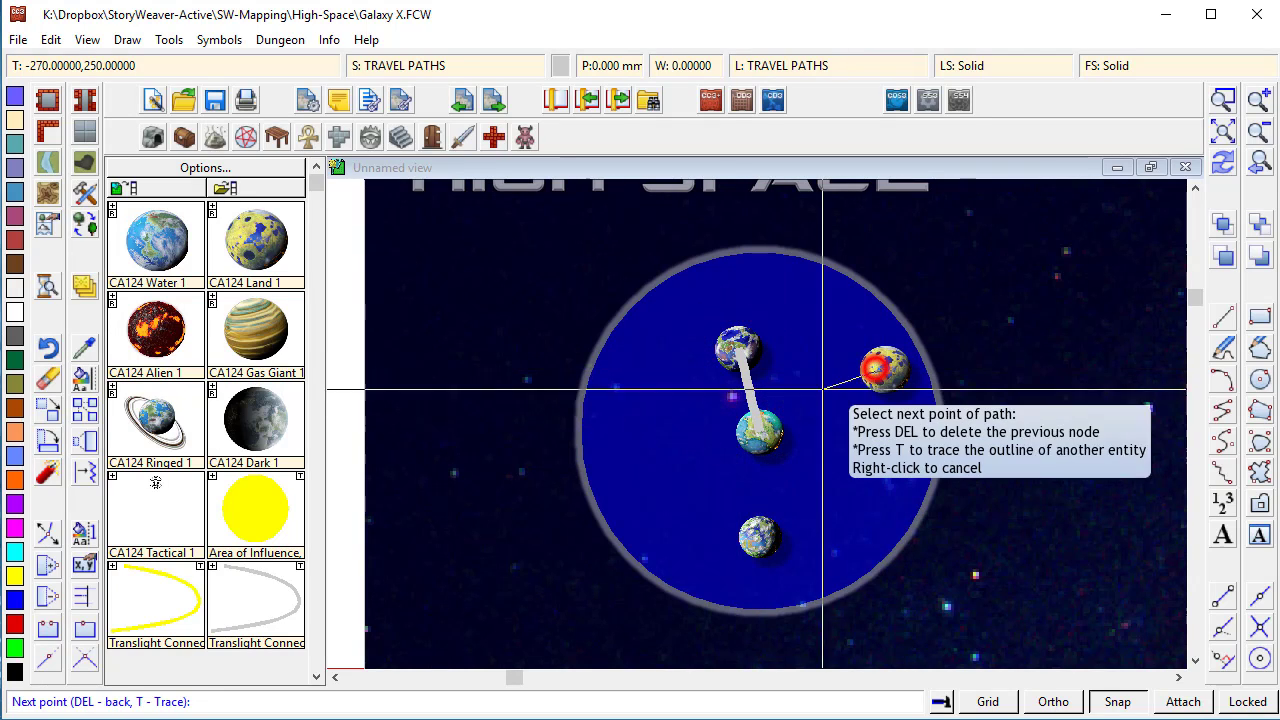
pyautogui.click(760, 432)
pyautogui.rightClick(760, 432)
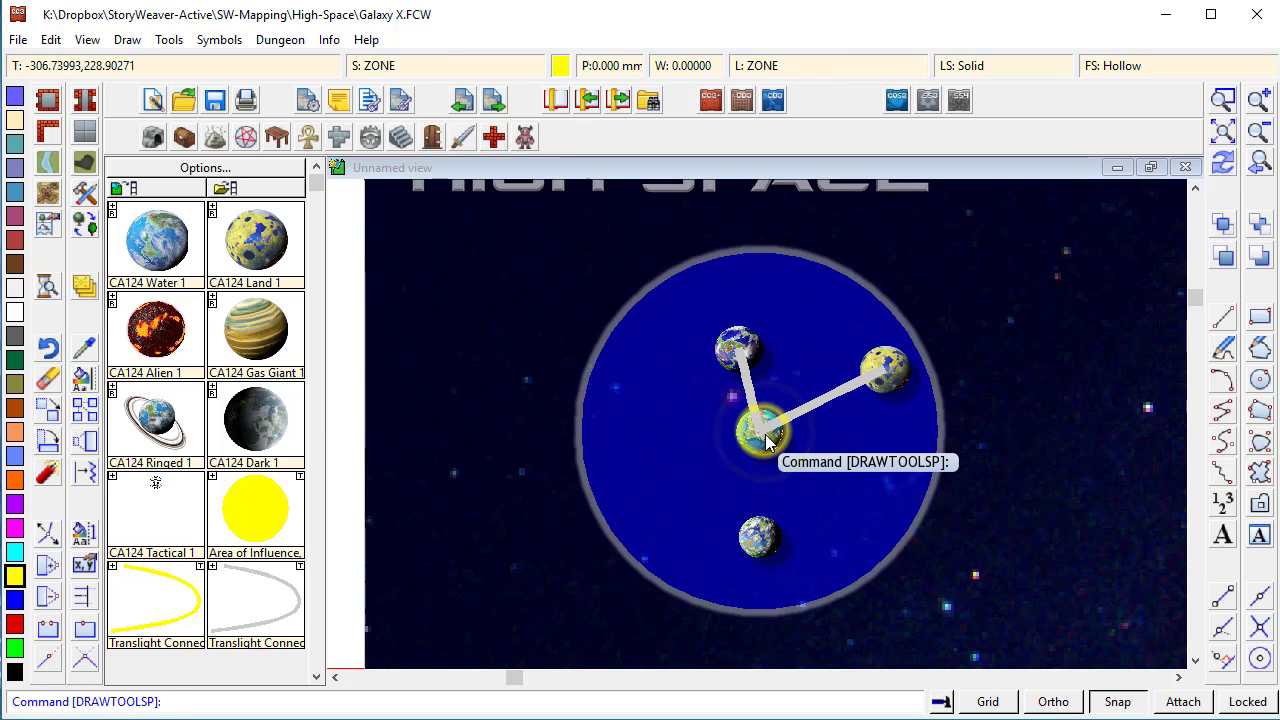
pyautogui.click(760, 432)
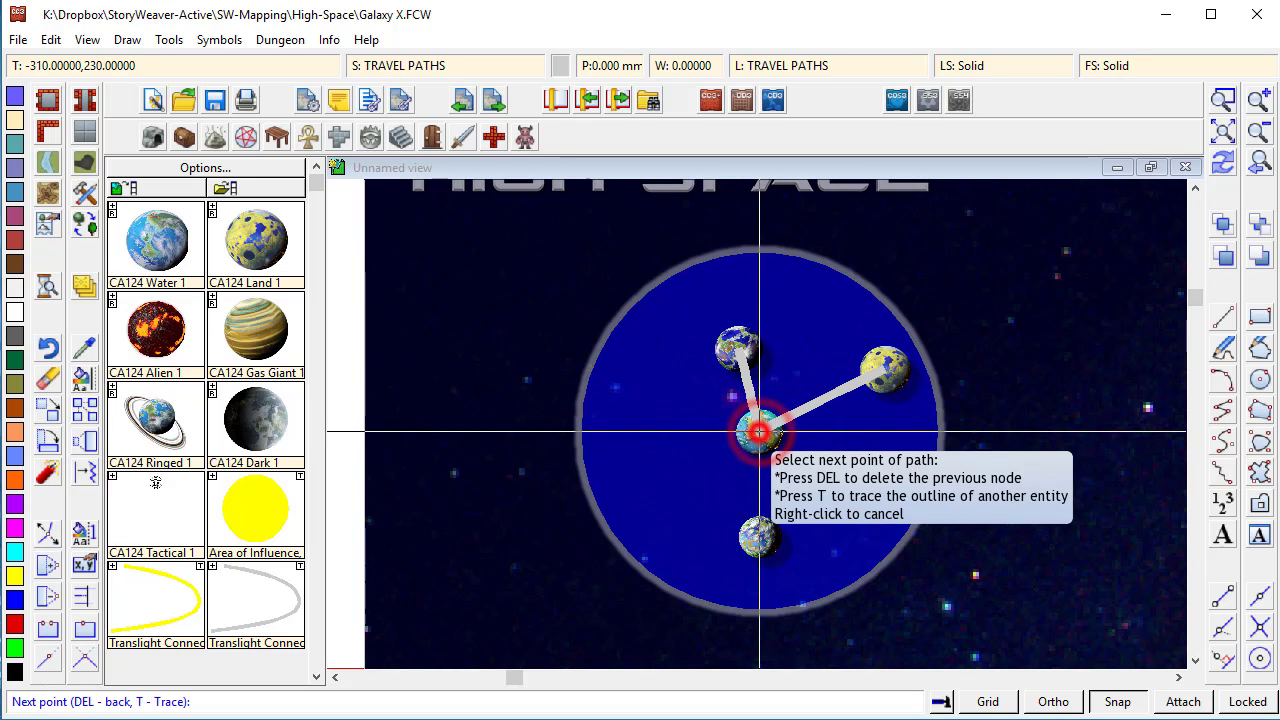
pyautogui.click(758, 540)
pyautogui.rightClick(758, 540)
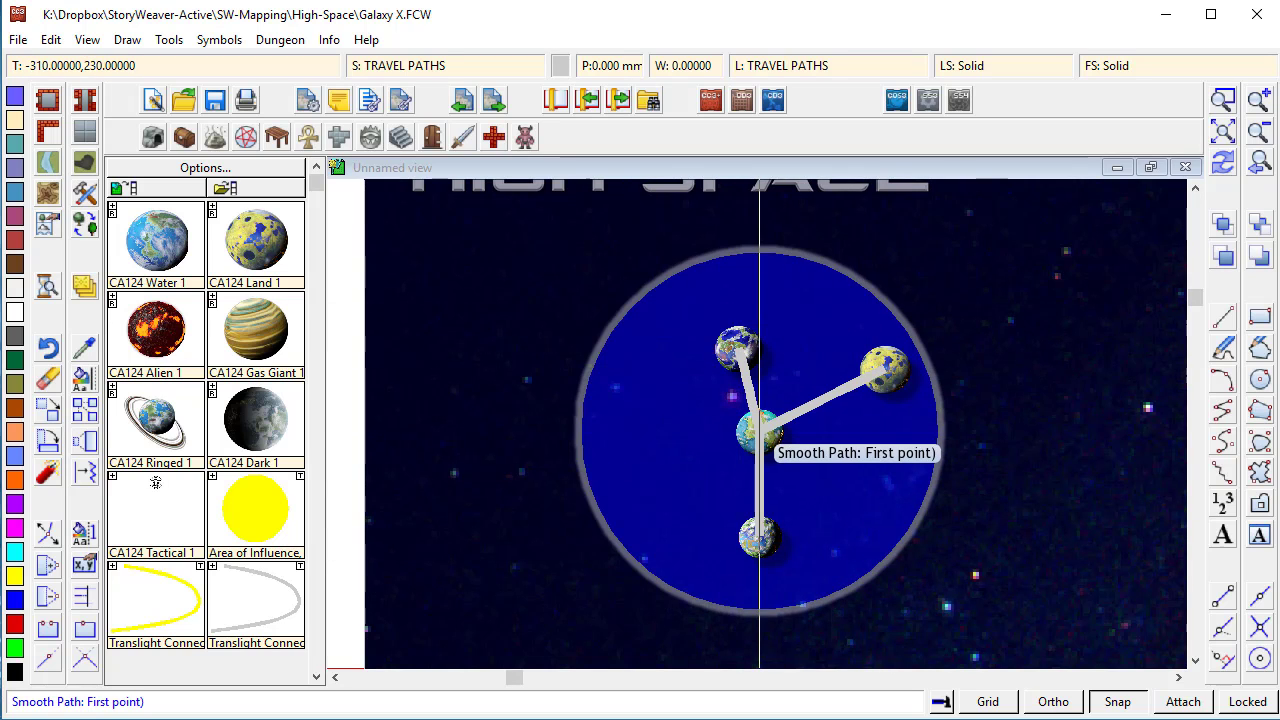
# - Draw a curved grey translight connection from the centre planet of the upper-left blue area to the planet in the small blue area
pyautogui.click(1263, 132)
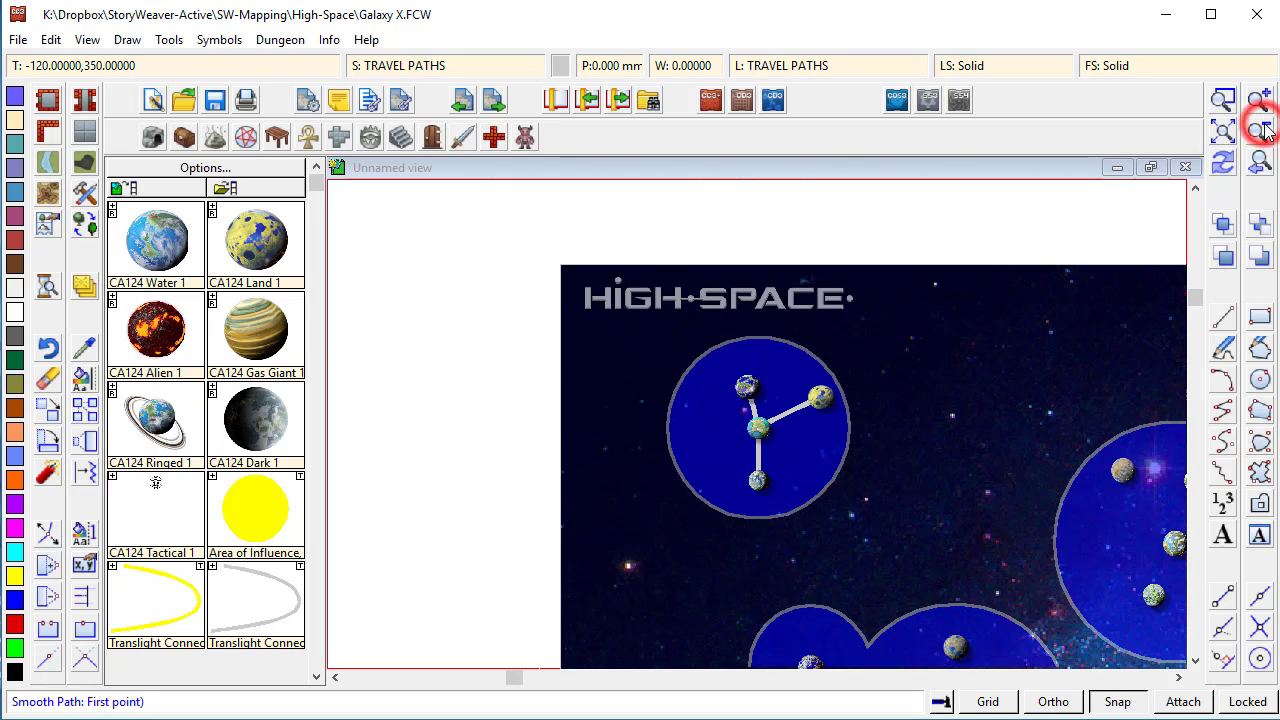
pyautogui.click(1259, 138)
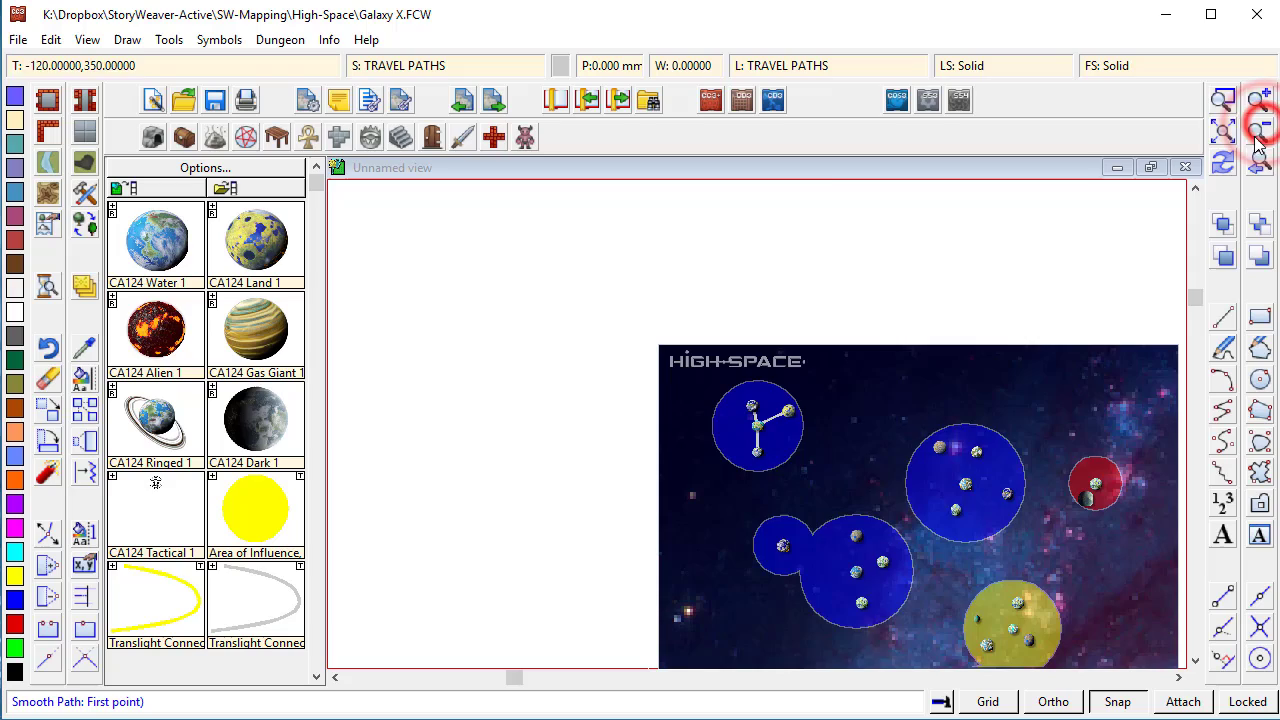
pyautogui.click(757, 425)
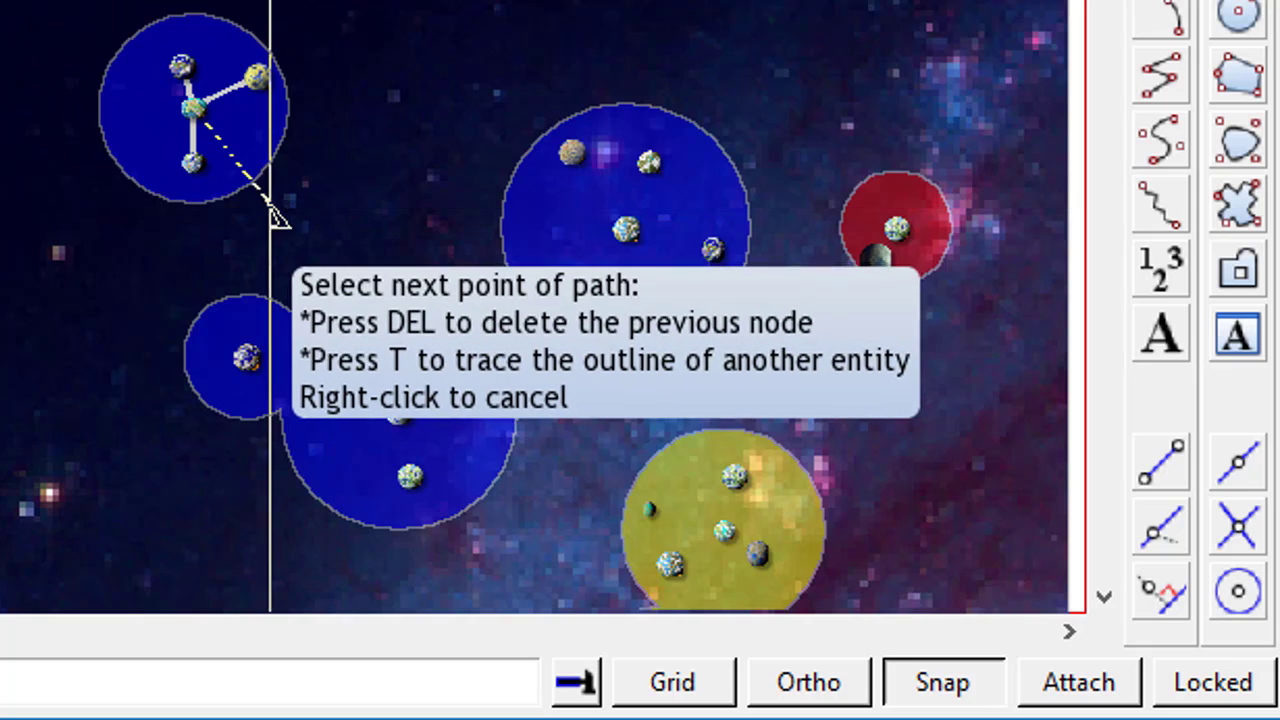
pyautogui.click(250, 360)
pyautogui.rightClick(250, 361)
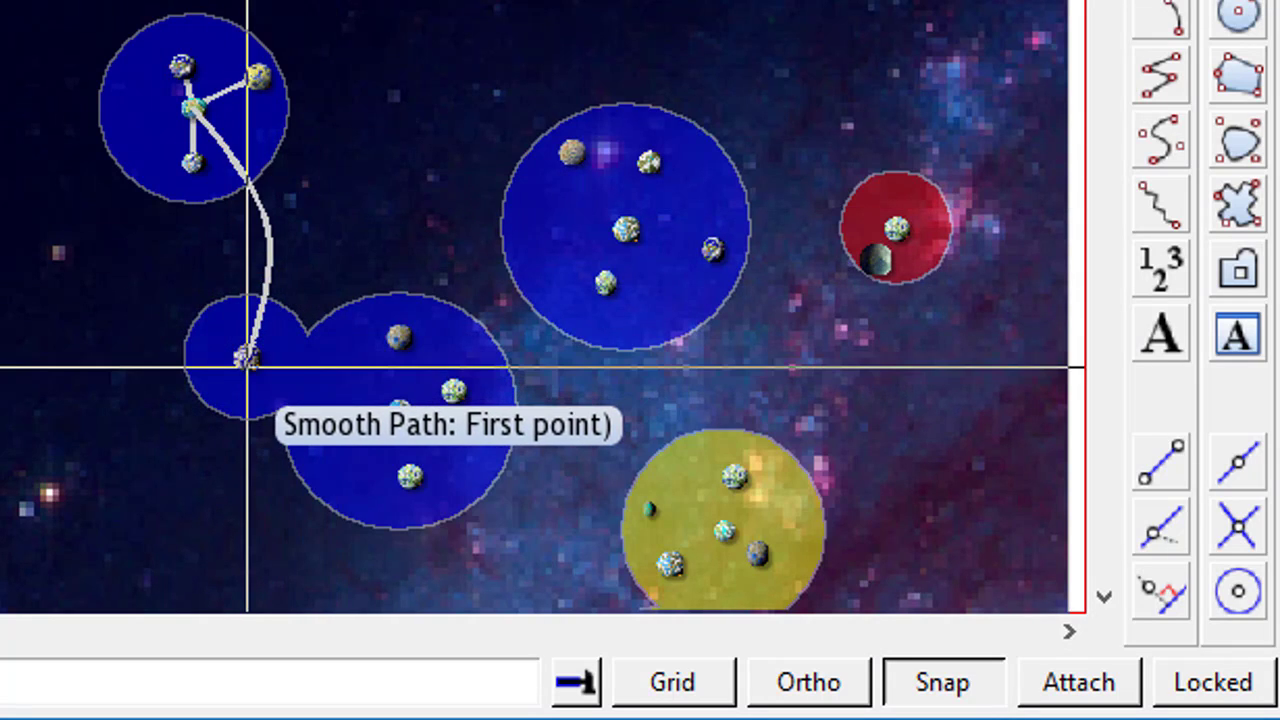
# - Draw a translight connection from the small blue area's planet to the centre planet of the adjoining large blue area
pyautogui.click(247, 368)
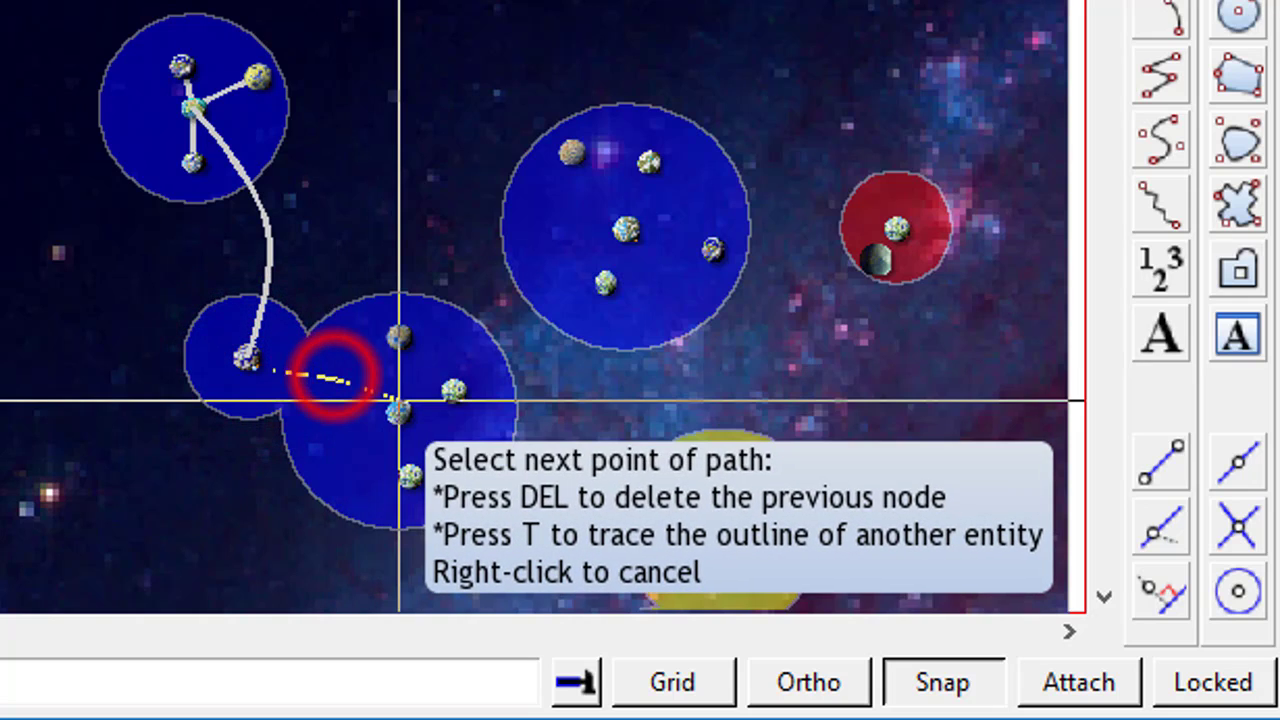
pyautogui.click(399, 410)
pyautogui.rightClick(399, 410)
# - Try a connection from the centre planet to the uppermost planet of the lower large blue area, and undo it
pyautogui.click(399, 410)
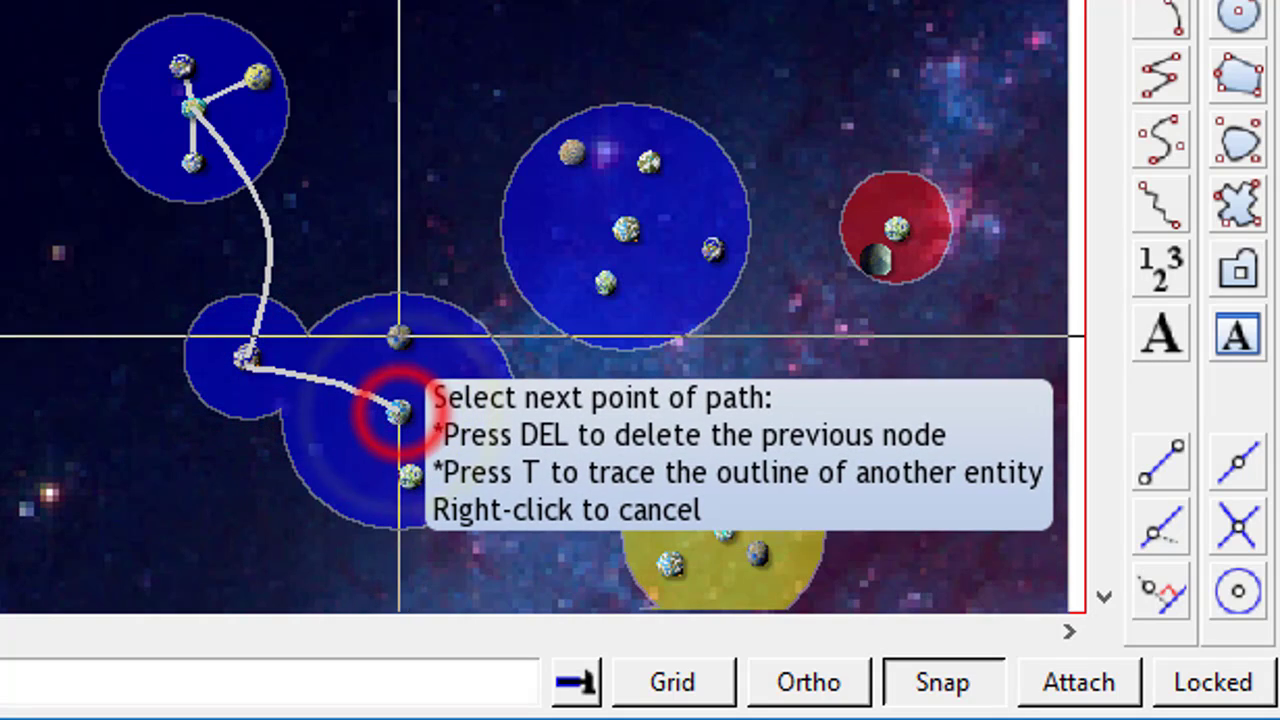
pyautogui.click(399, 337)
pyautogui.rightClick(399, 337)
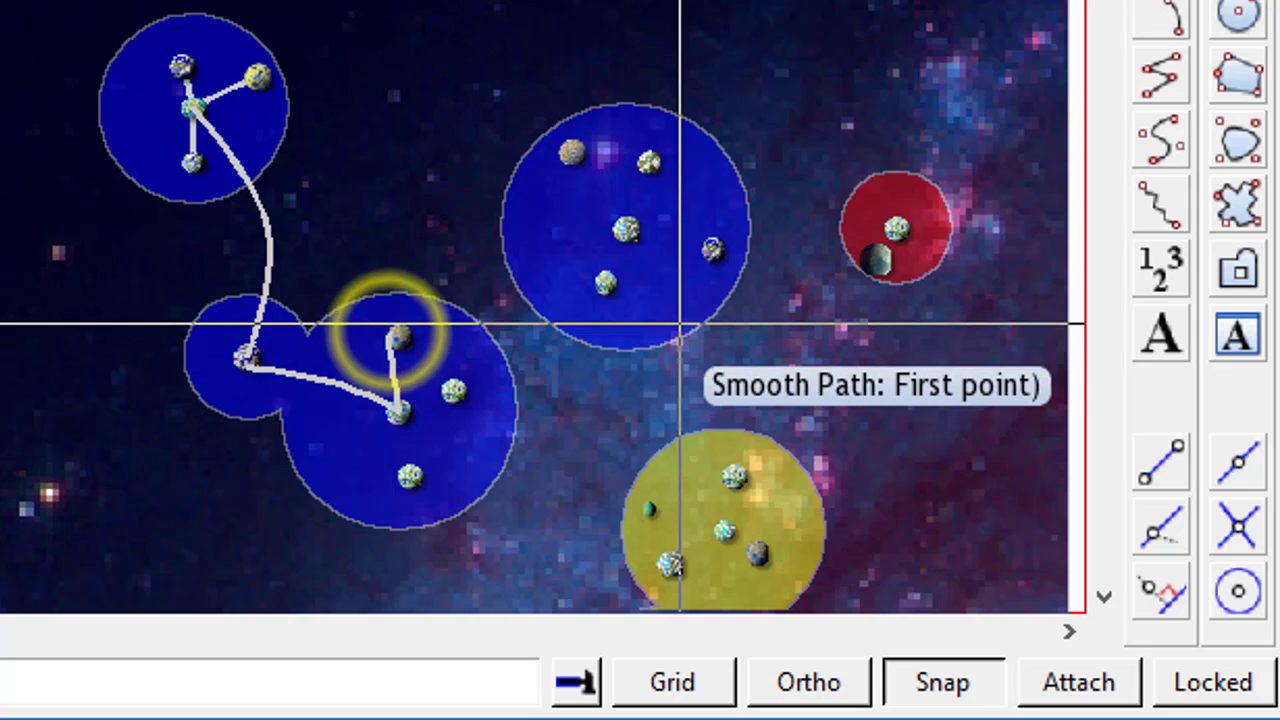
pyautogui.hotkey('ctrl', 'z')
pyautogui.rightClick(434, 417)
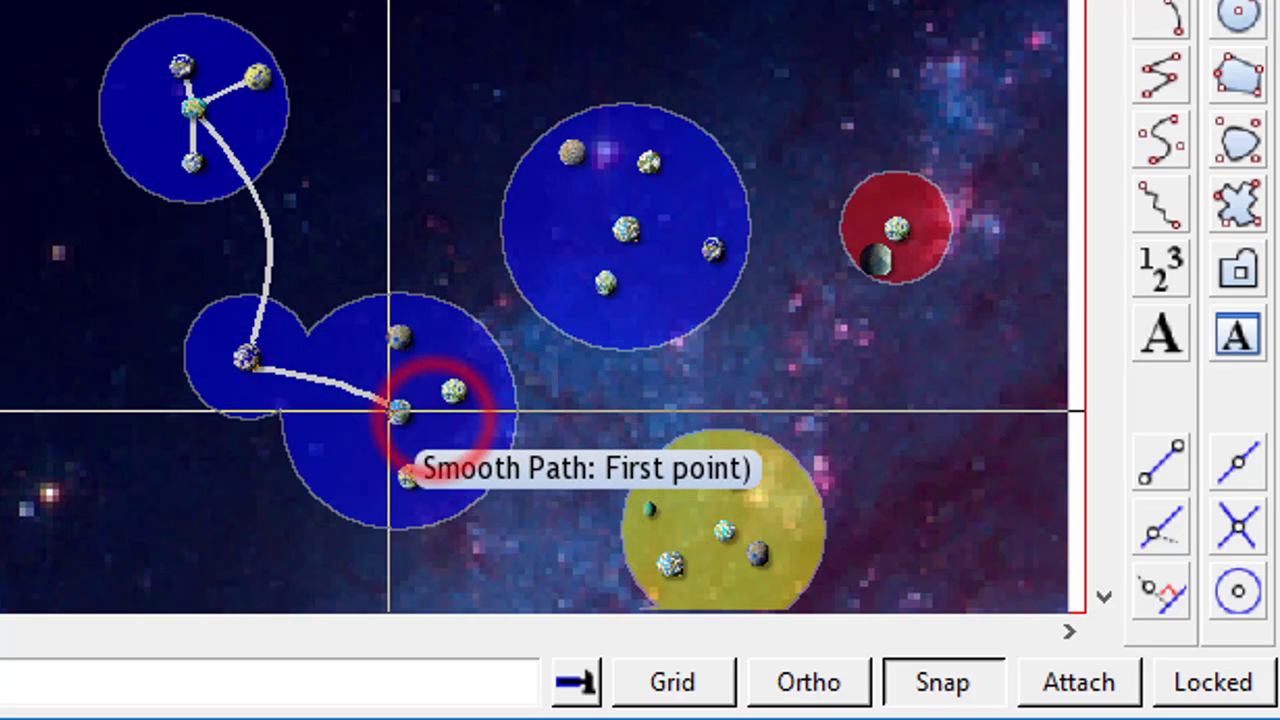
# - Draw a straight translight connection from the centre planet to the uppermost planet in the lower large blue area
pyautogui.click(398, 410)
pyautogui.click(398, 336)
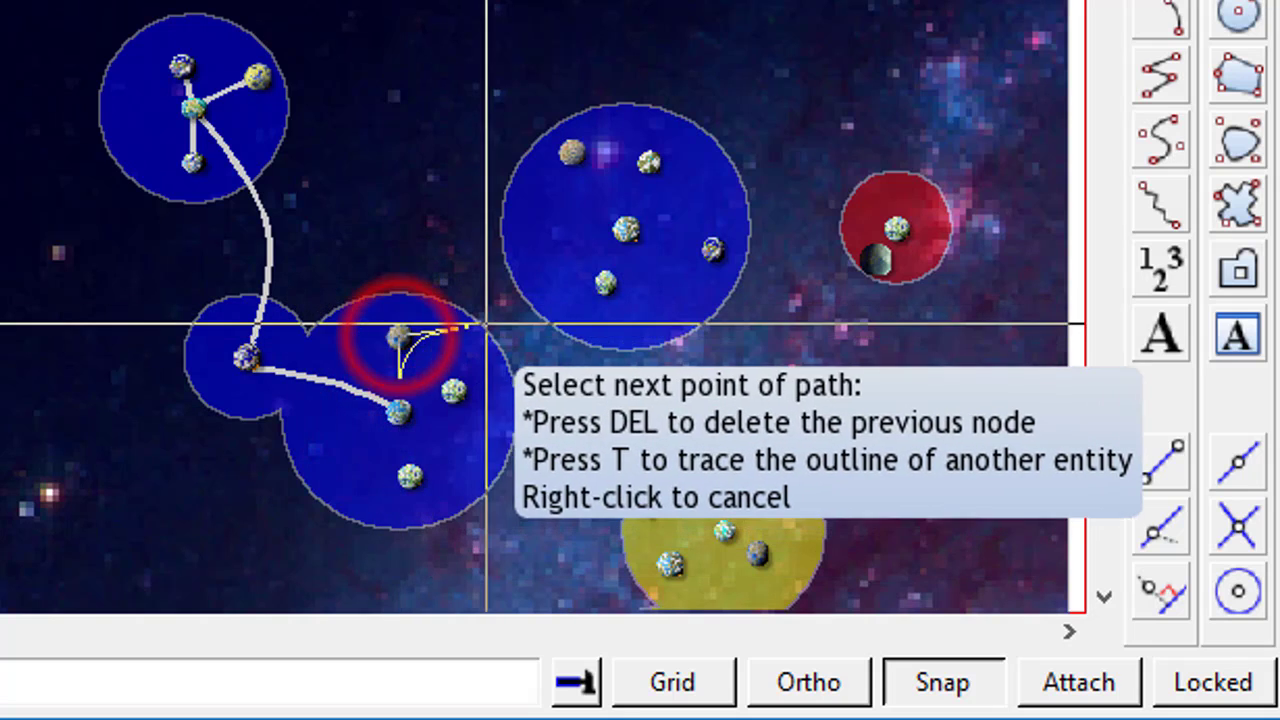
pyautogui.rightClick(393, 323)
pyautogui.click(399, 337)
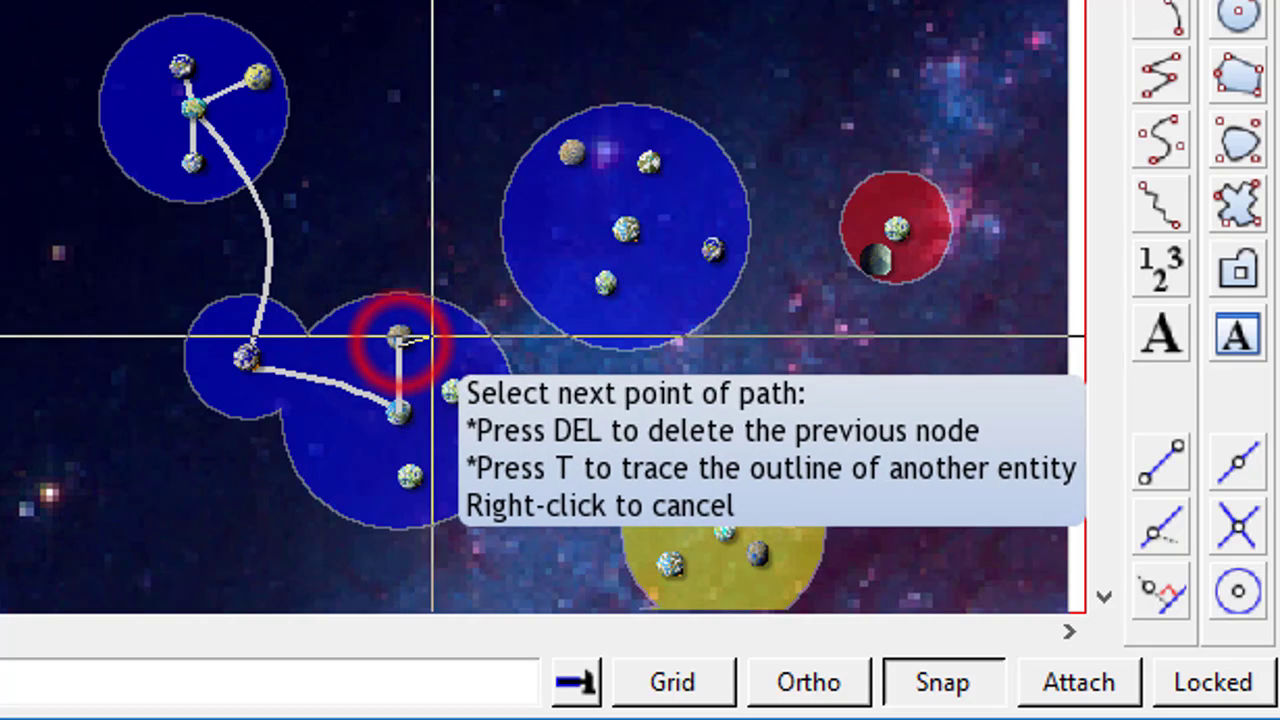
pyautogui.rightClick(415, 338)
pyautogui.rightClick(410, 338)
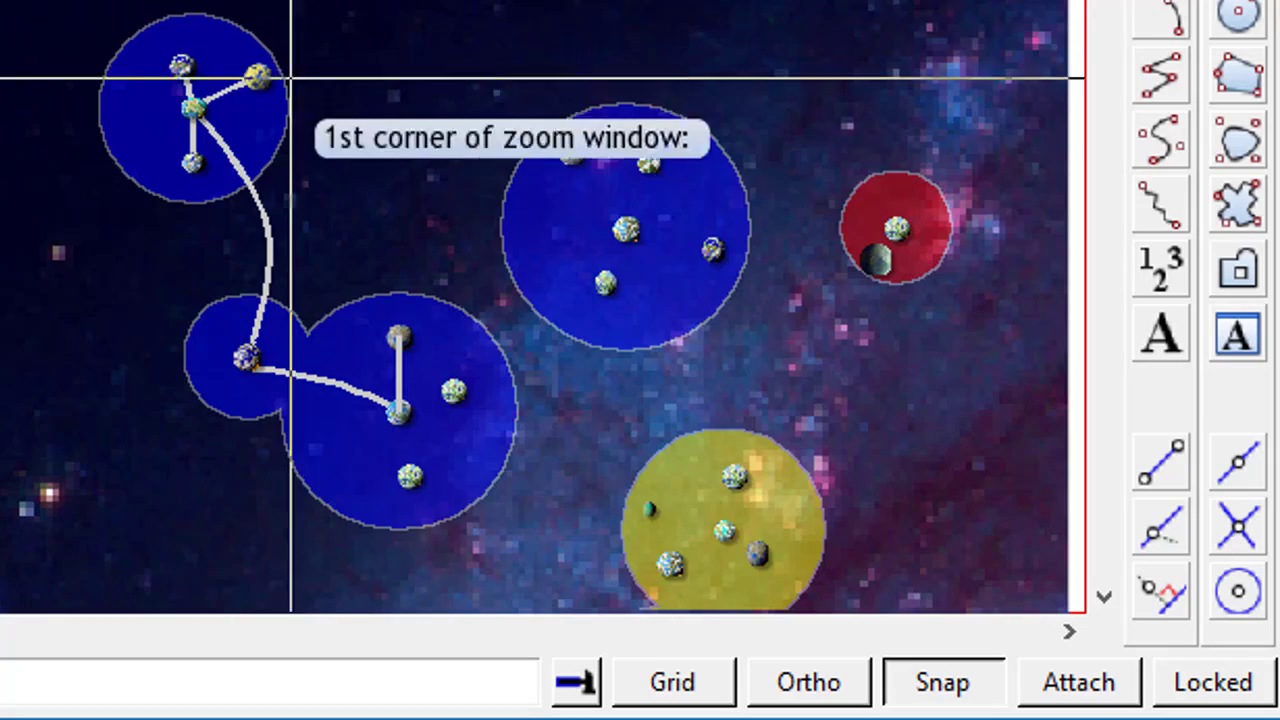
# - Connect the lower large blue area's uppermost and rightmost planets, and draw a curved connection from the rightmost one towards the upper-middle blue area's centre planet
pyautogui.click(197, 90)
pyautogui.click(1015, 563)
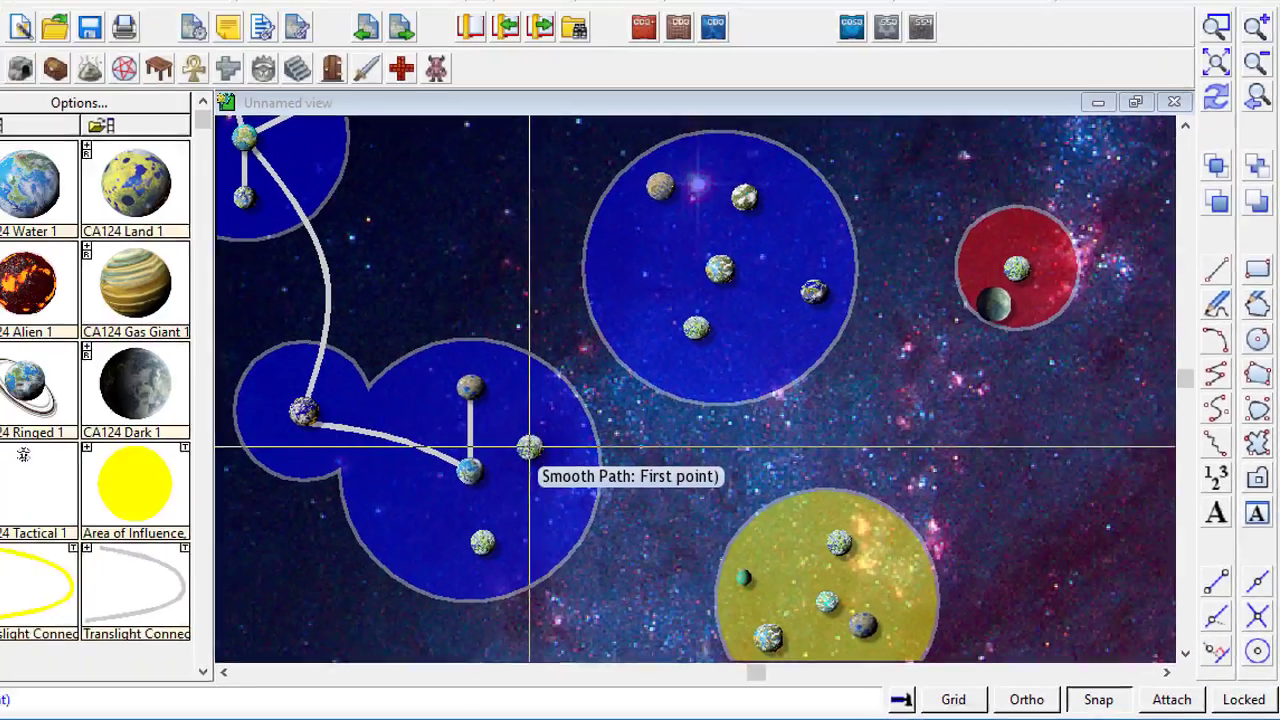
pyautogui.click(600, 468)
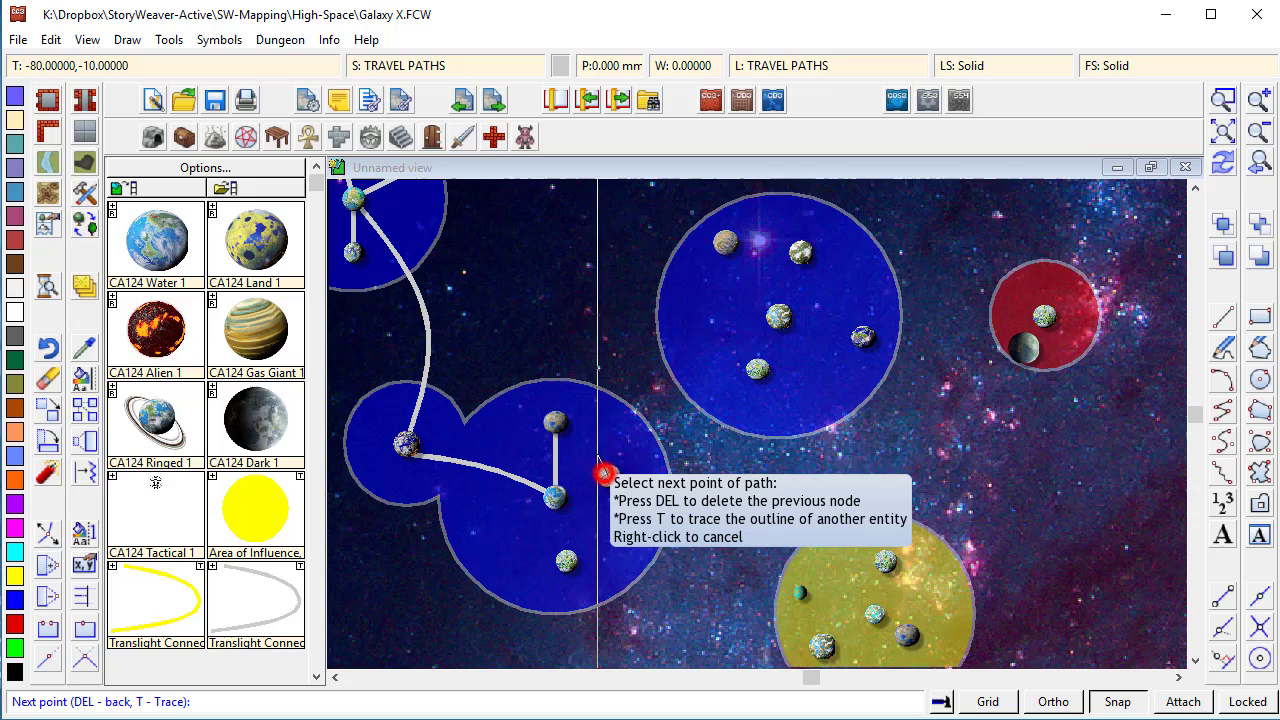
pyautogui.click(553, 424)
pyautogui.click(608, 477)
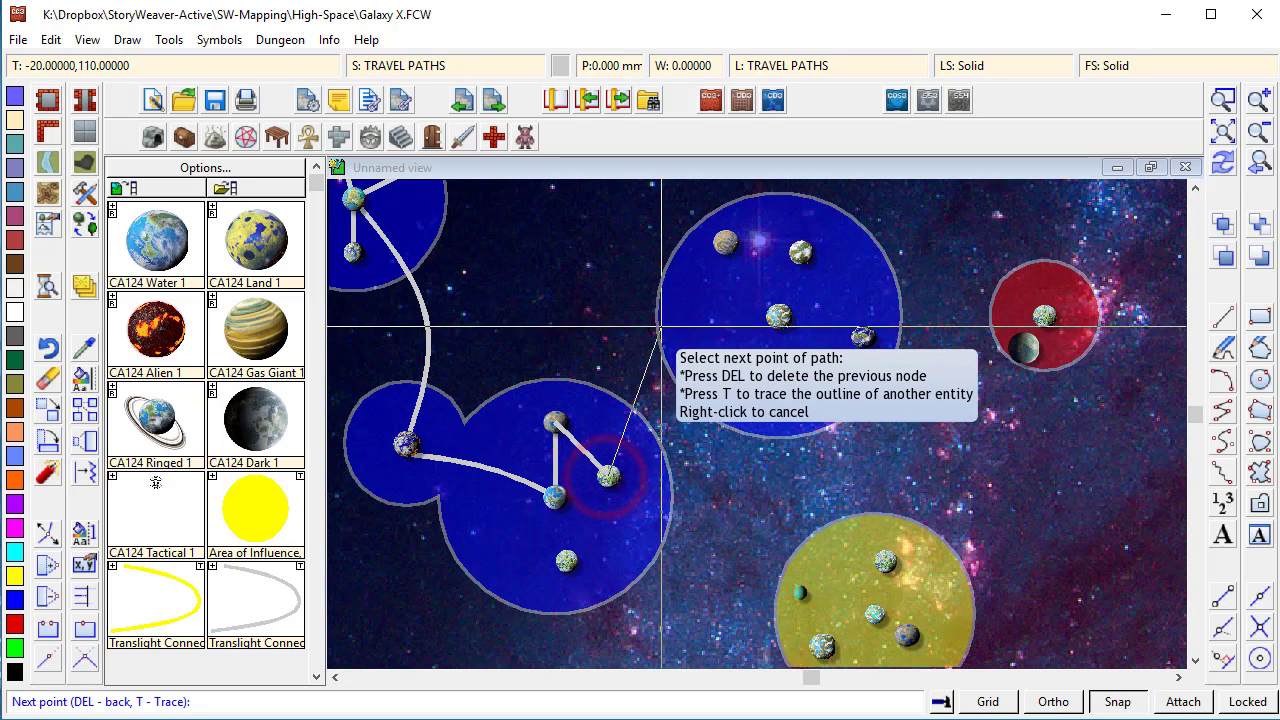
pyautogui.click(627, 333)
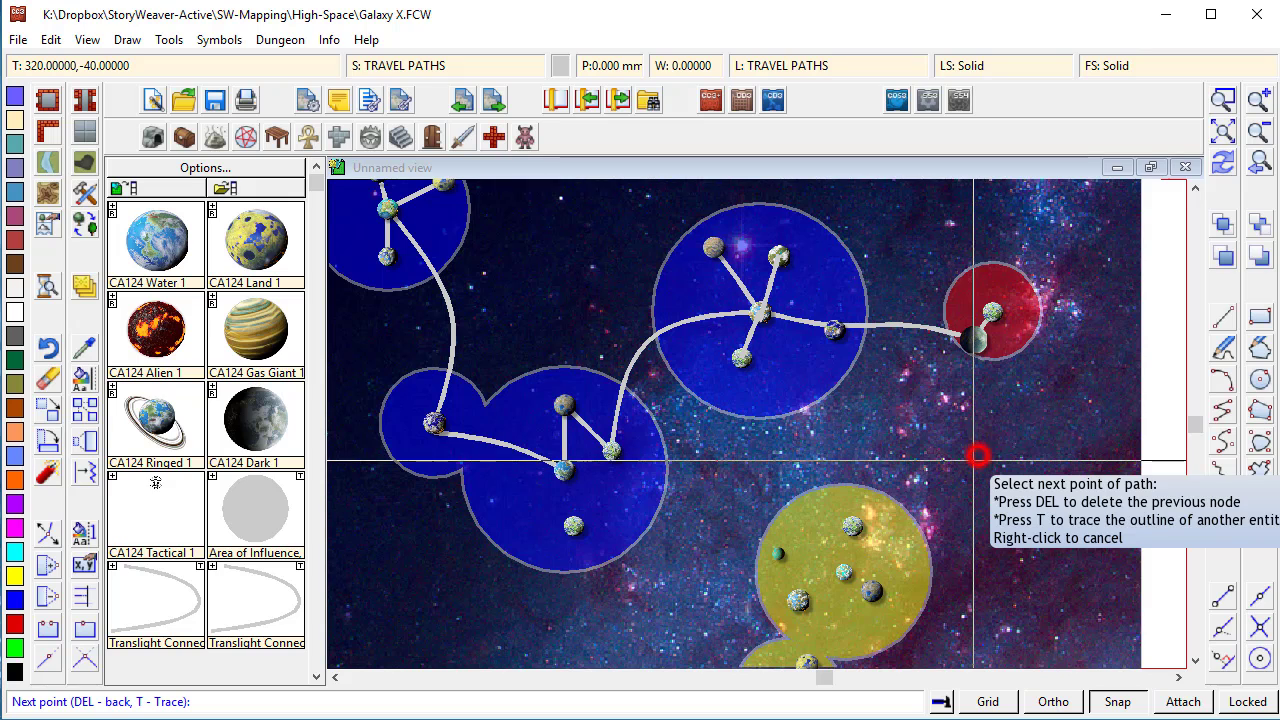
# - Draw a curved translight connection from the Dark planet in the red area to the uppermost planet in the large yellow area
pyautogui.click(978, 457)
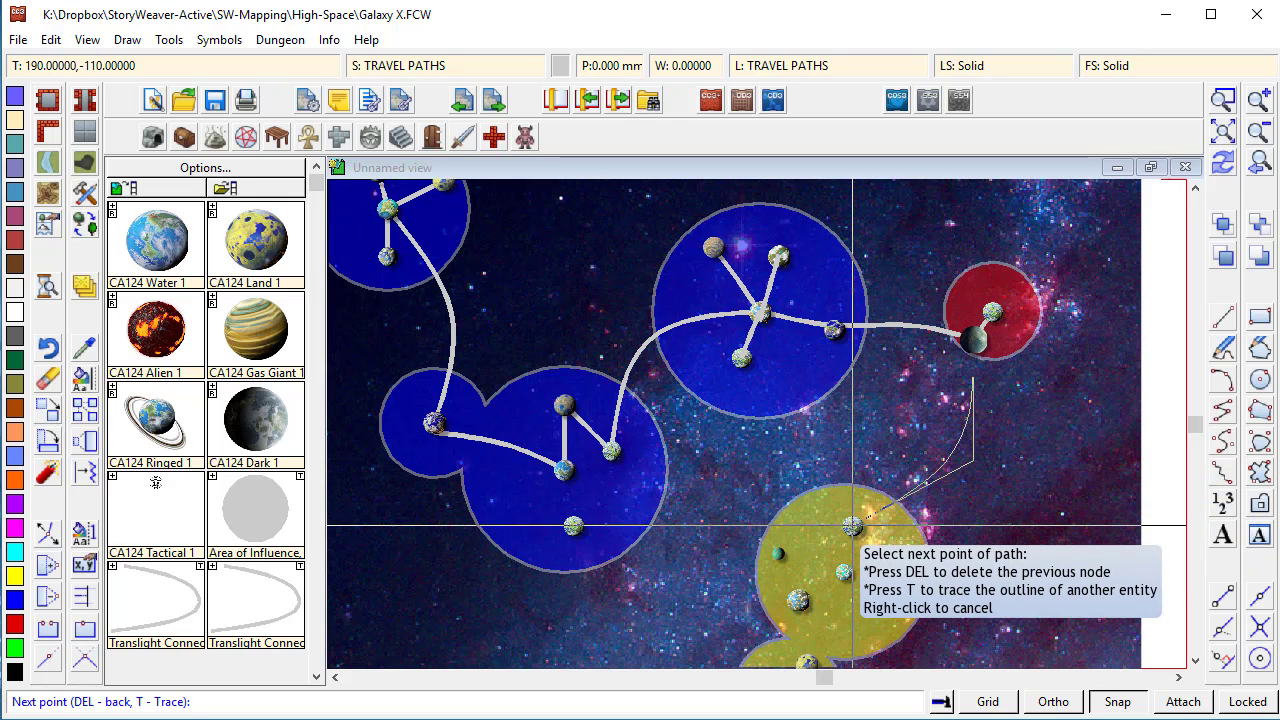
pyautogui.click(852, 525)
pyautogui.rightClick(852, 525)
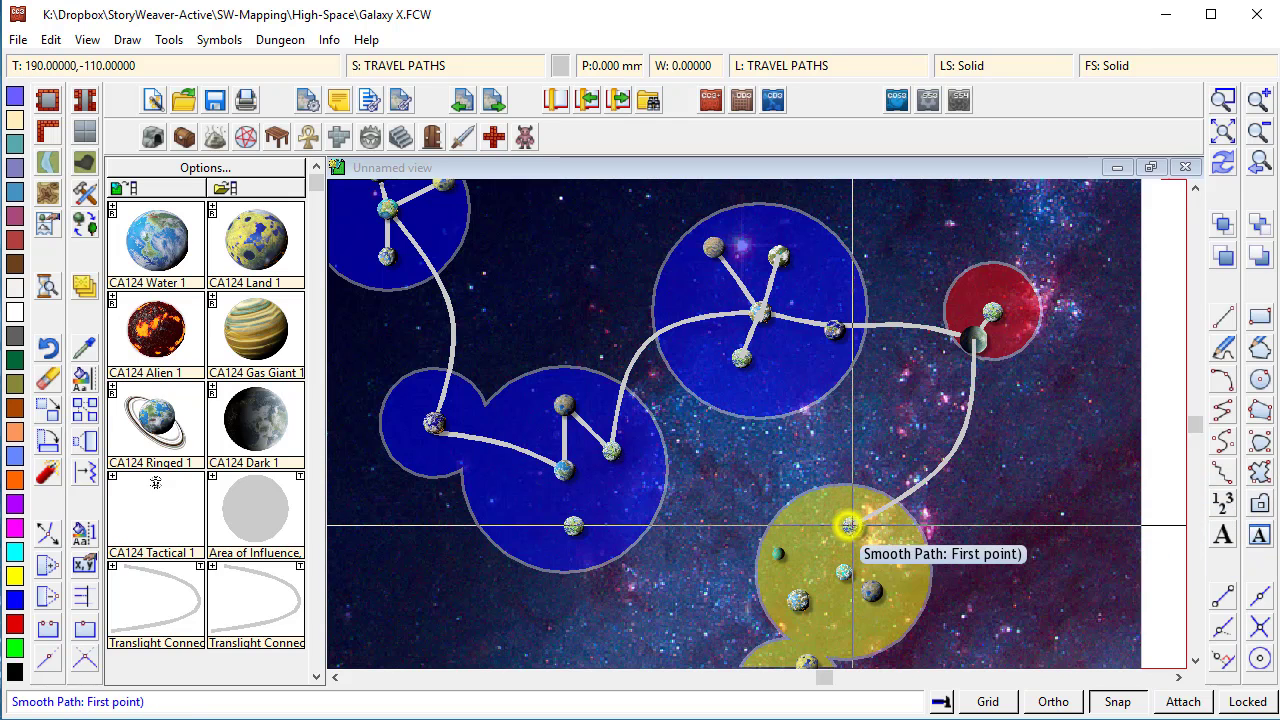
# - Connect the centre planet of the large yellow area to its leftmost planet with a translight connection
pyautogui.click(843, 572)
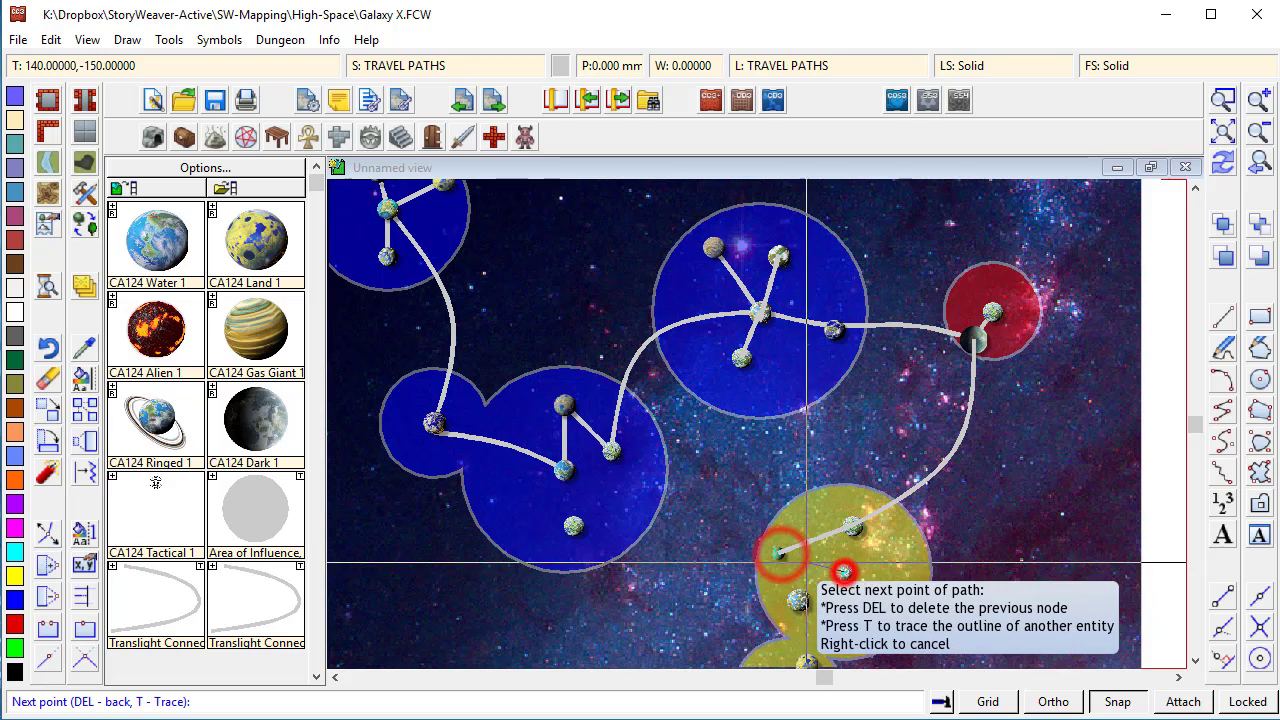
pyautogui.click(779, 553)
pyautogui.rightClick(779, 553)
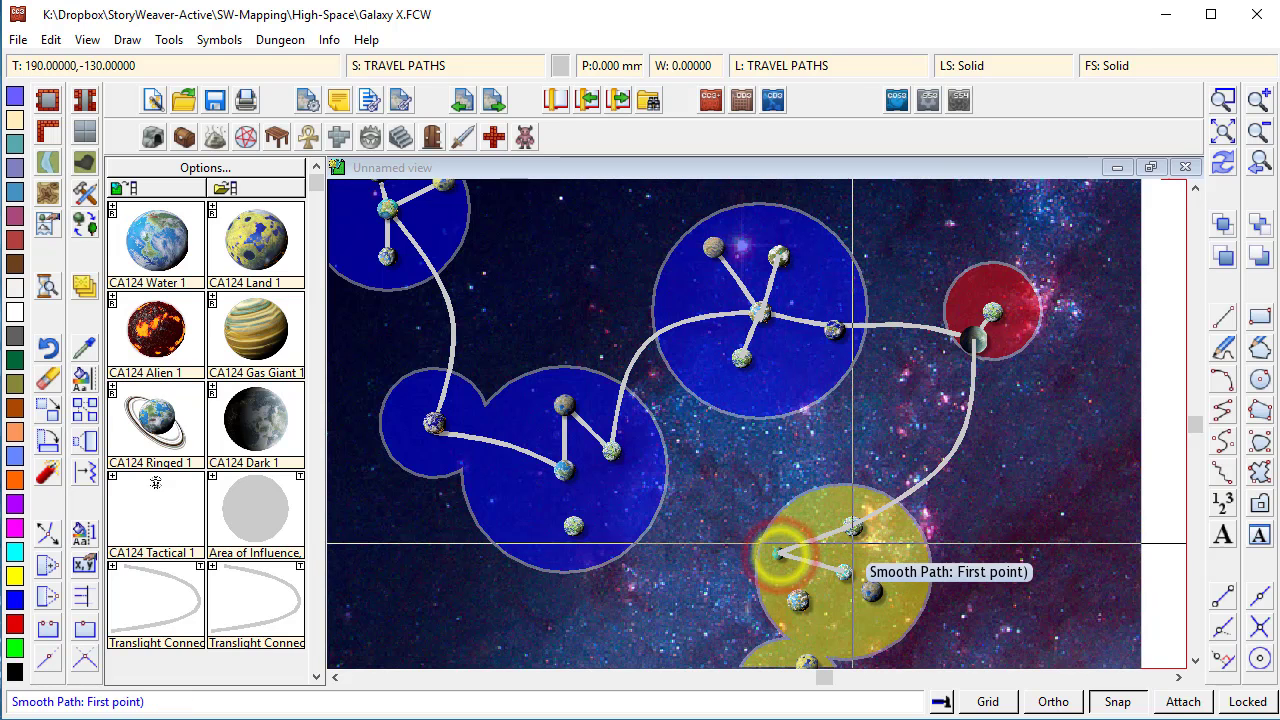
# - Draw a translight connection from the centre planet of the large yellow area to its lower-right planet
pyautogui.scroll(-1, 992, 571)
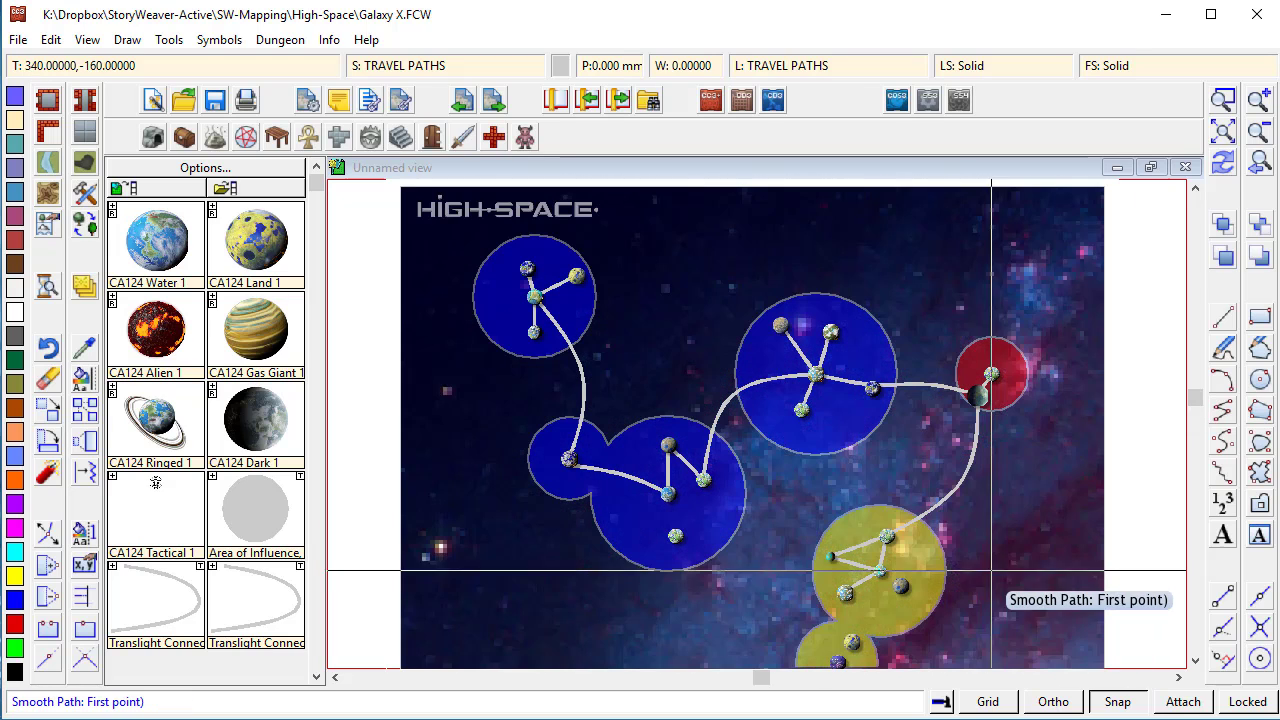
pyautogui.click(1195, 661)
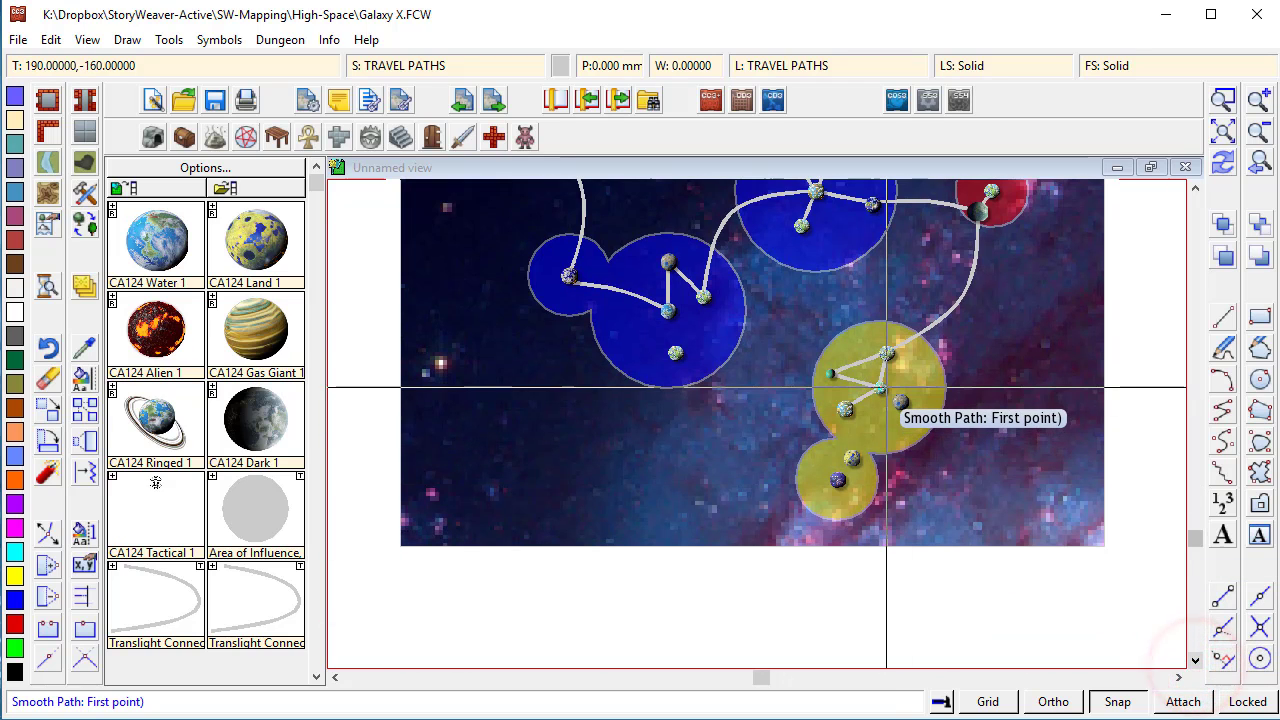
pyautogui.click(879, 387)
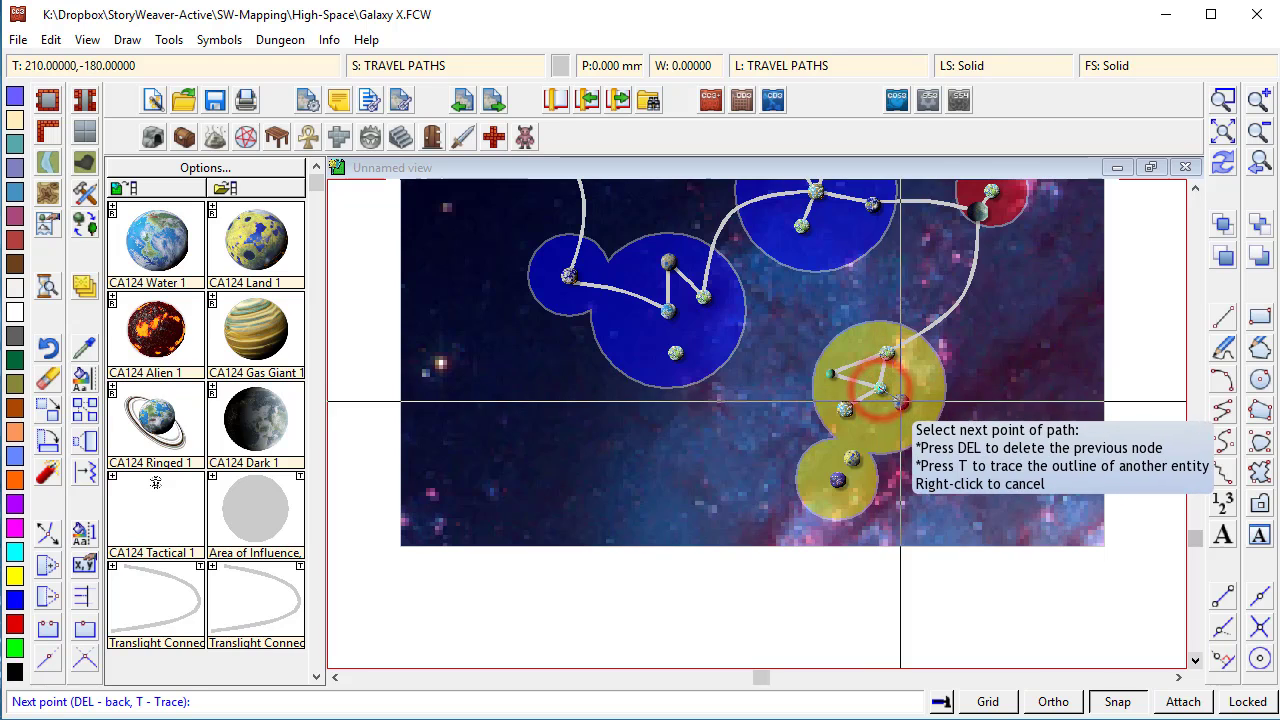
pyautogui.rightClick(897, 397)
pyautogui.rightClick(897, 397)
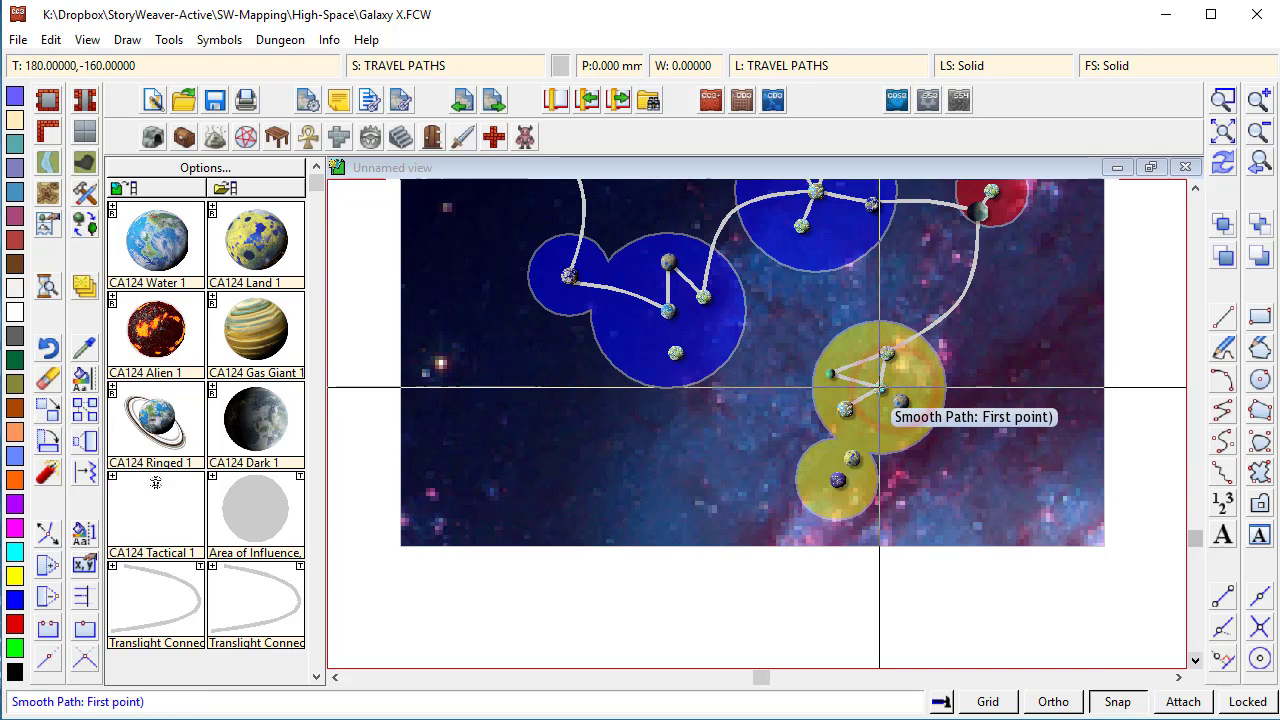
pyautogui.click(880, 390)
pyautogui.rightClick(890, 398)
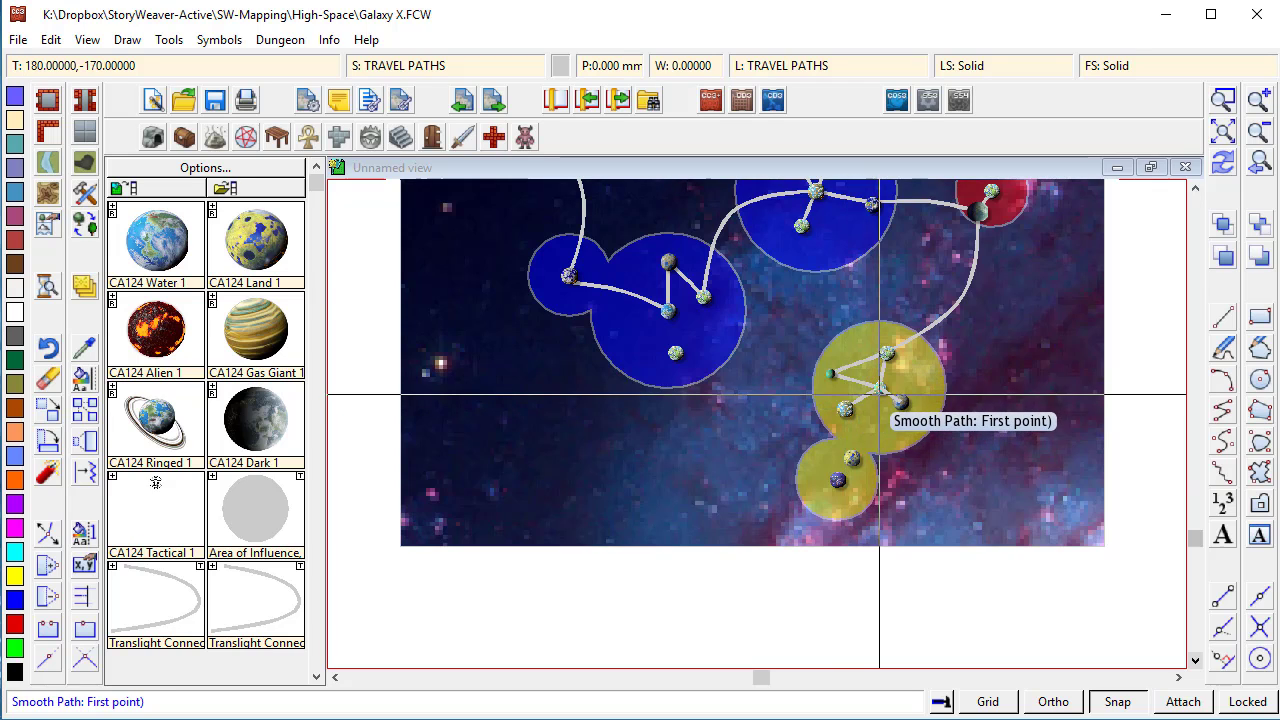
# - Draw a curved translight connection from the large yellow area's centre planet through the small yellow area's upper planet to its lower planet
pyautogui.click(879, 387)
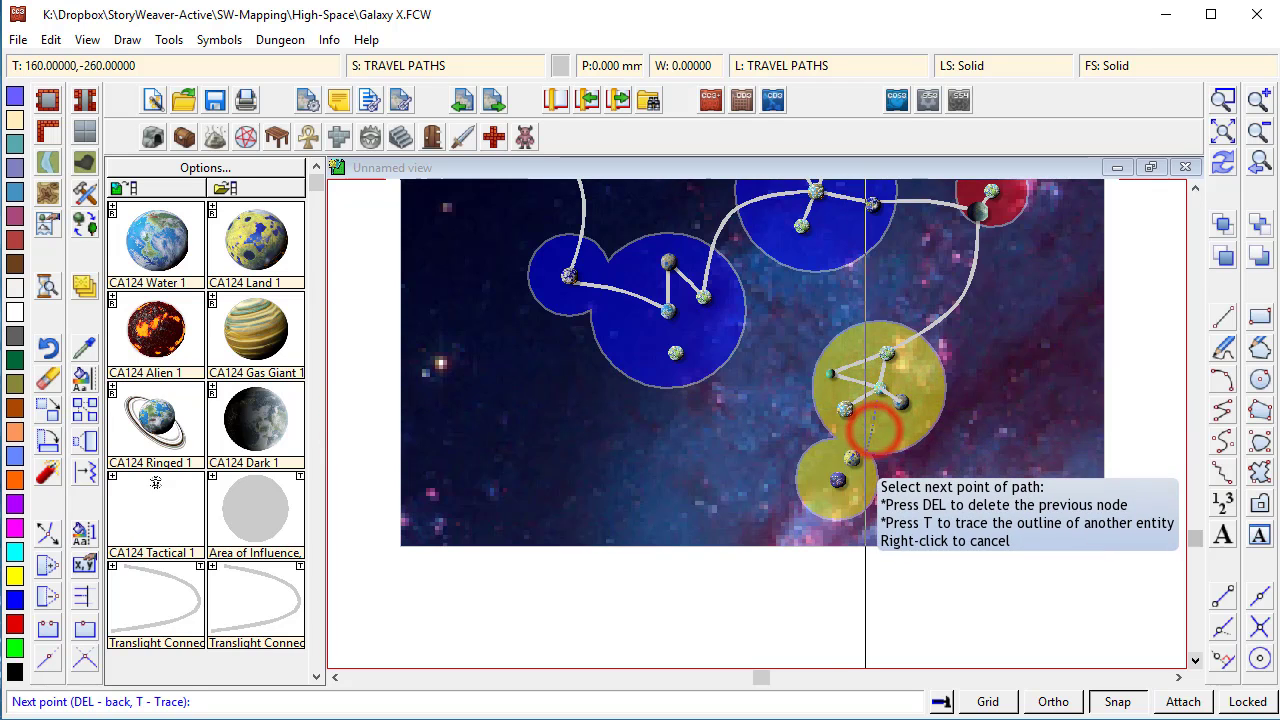
pyautogui.click(850, 459)
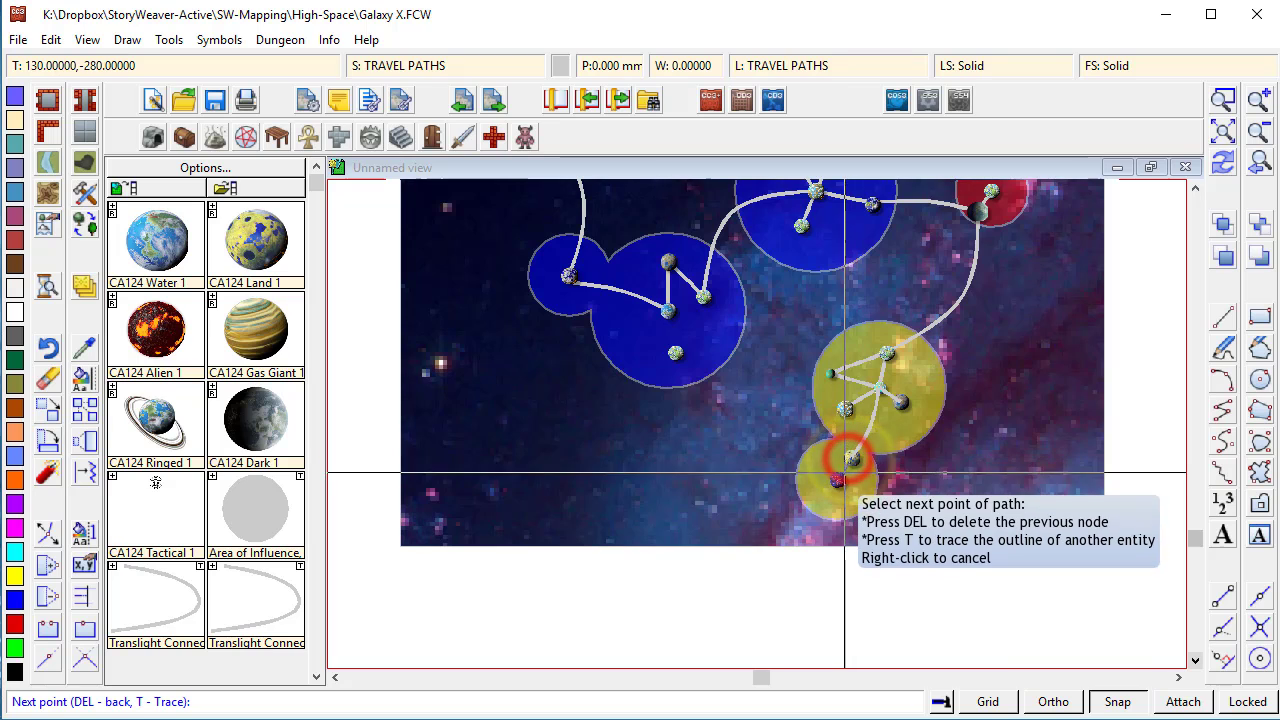
pyautogui.rightClick(840, 484)
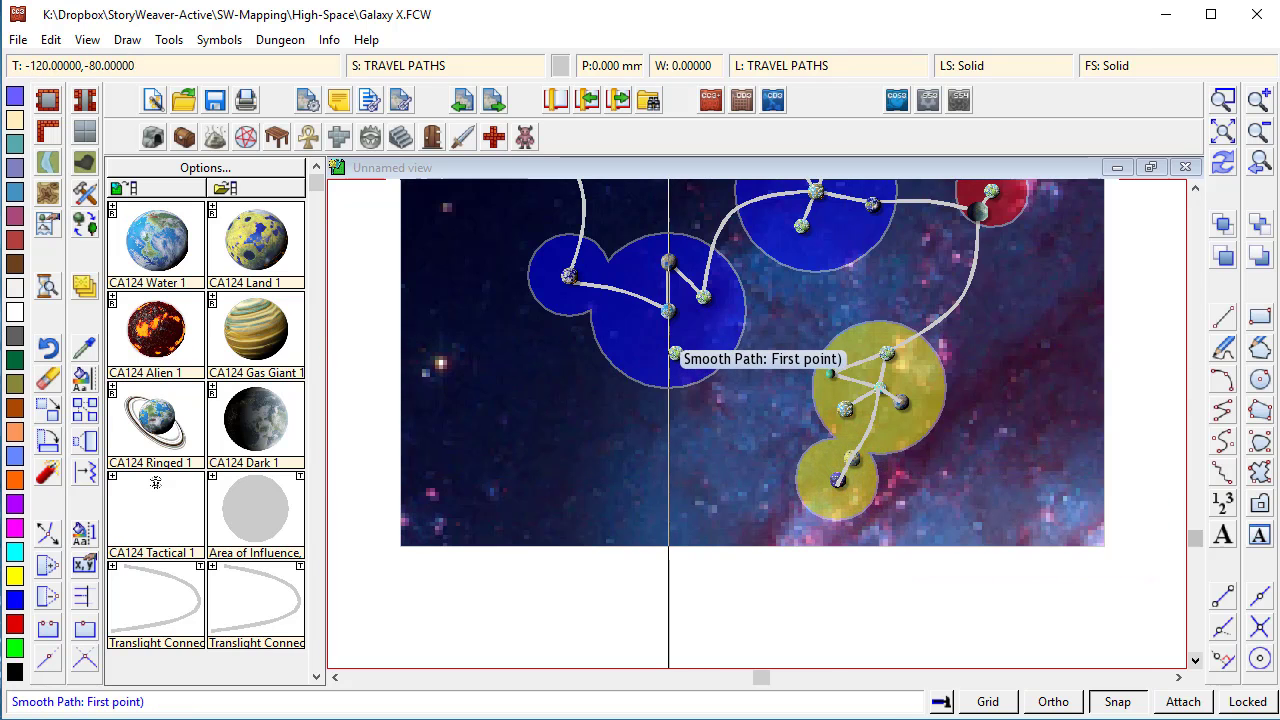
# - Connect the centre planet of the lower large blue area to its lowest planet with a translight connection
pyautogui.click(668, 311)
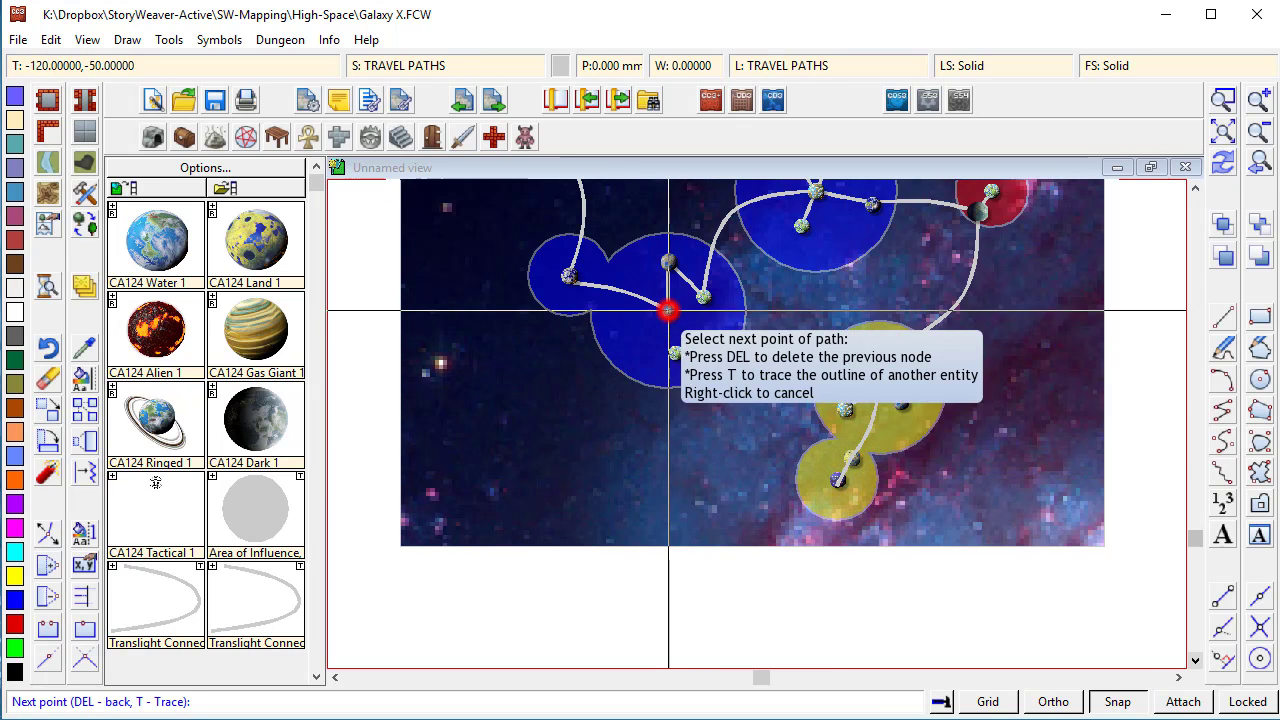
pyautogui.click(675, 358)
pyautogui.rightClick(678, 358)
# - Draw a curved translight connection from the lower large blue area's lowest planet to the lower planet in the small yellow area
pyautogui.click(675, 353)
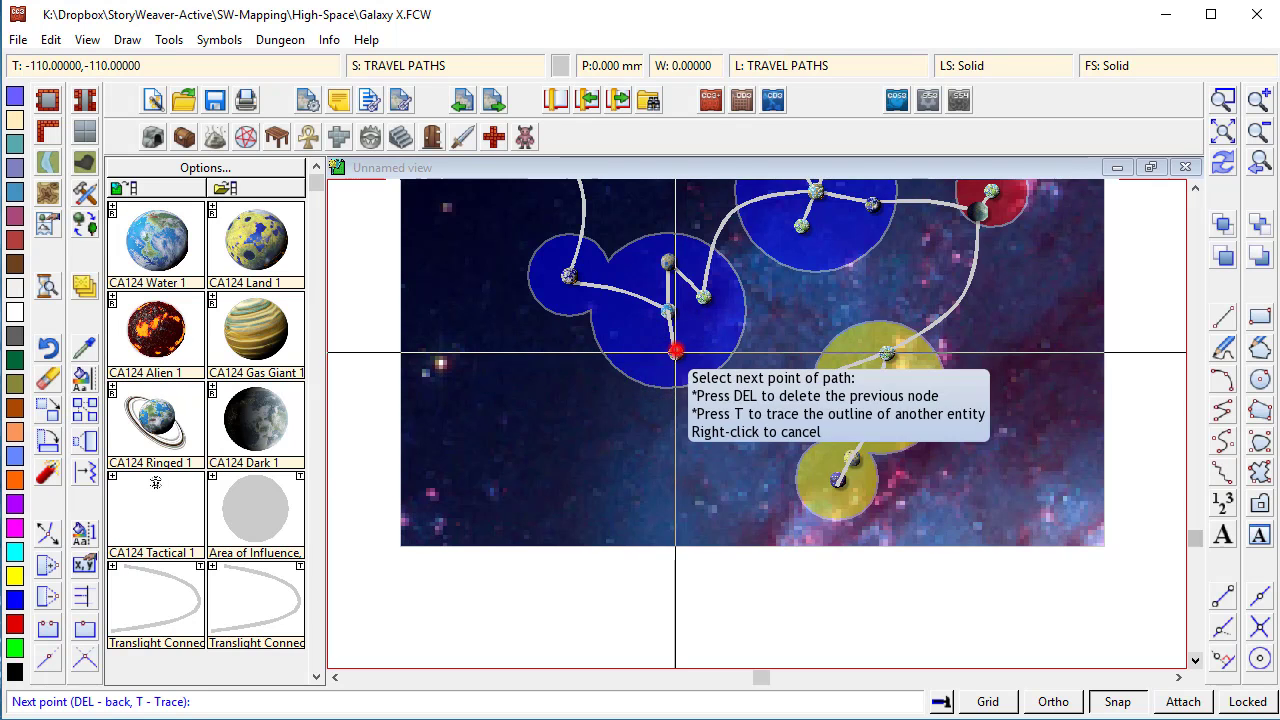
pyautogui.click(675, 443)
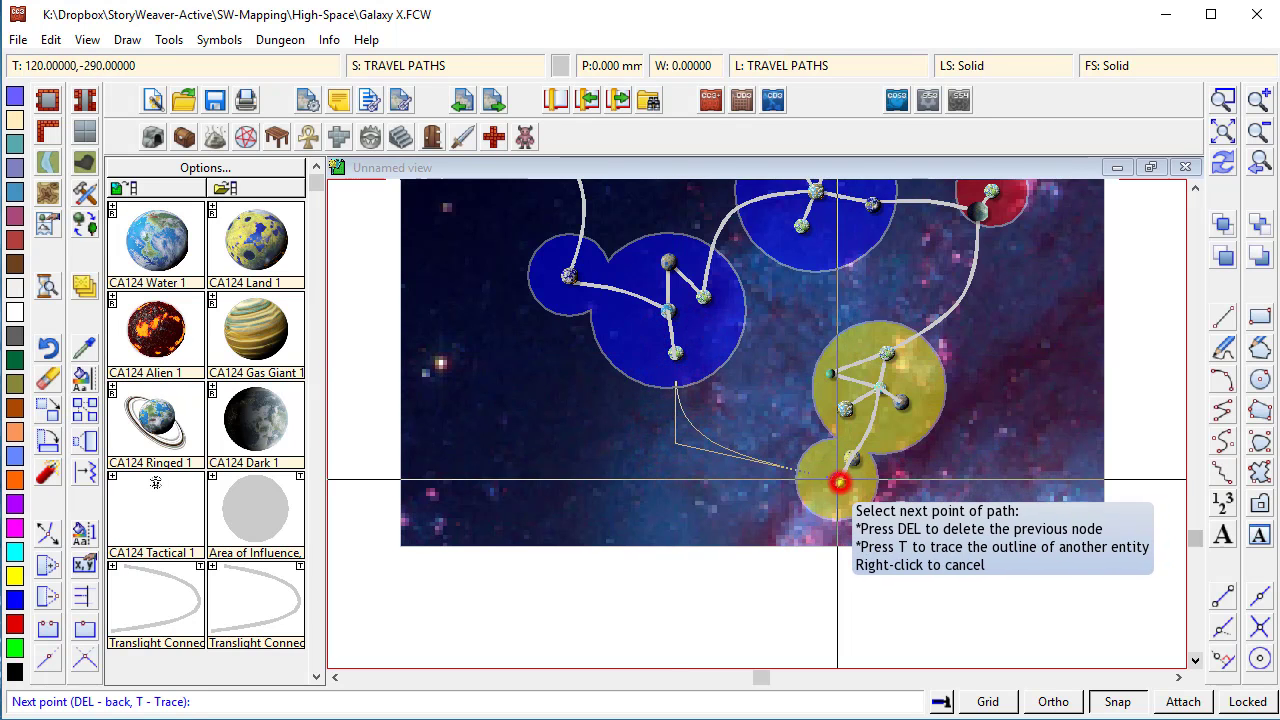
pyautogui.click(838, 481)
pyautogui.rightClick(838, 481)
# - Place a CA124 Tactical 1 symbol at the centre planet of the upper-left blue area
pyautogui.click(1223, 132)
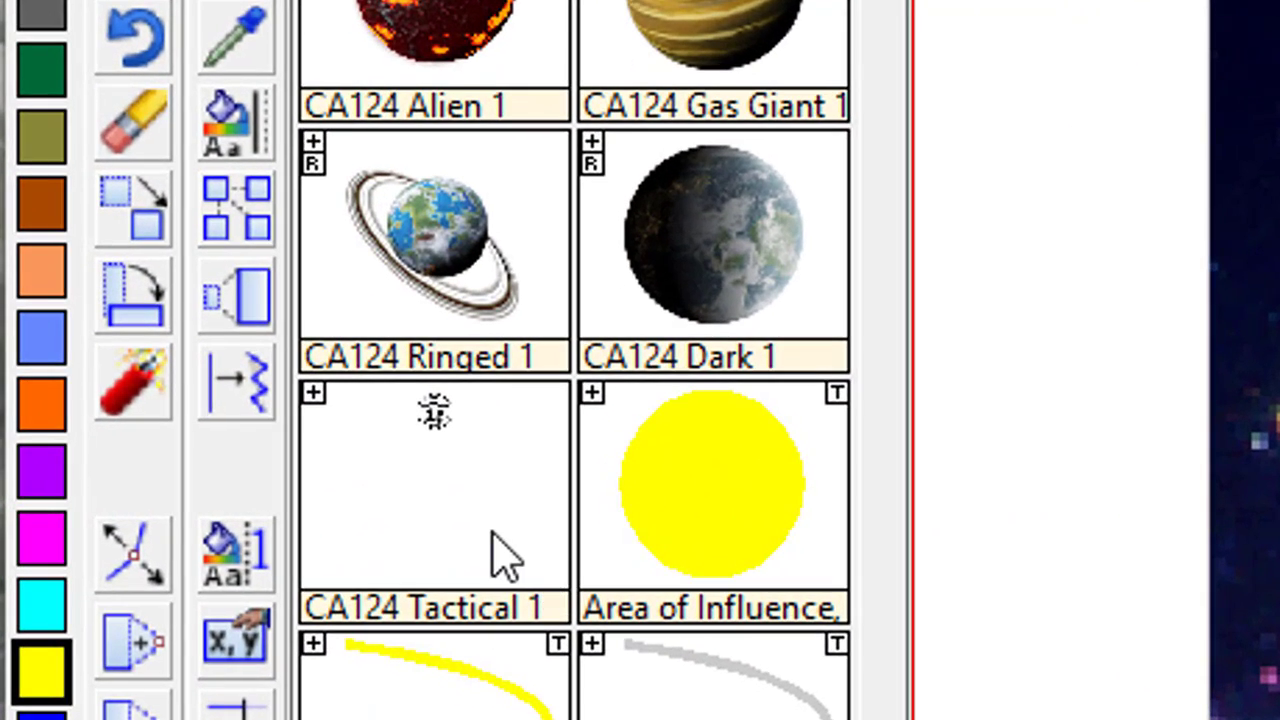
pyautogui.click(409, 471)
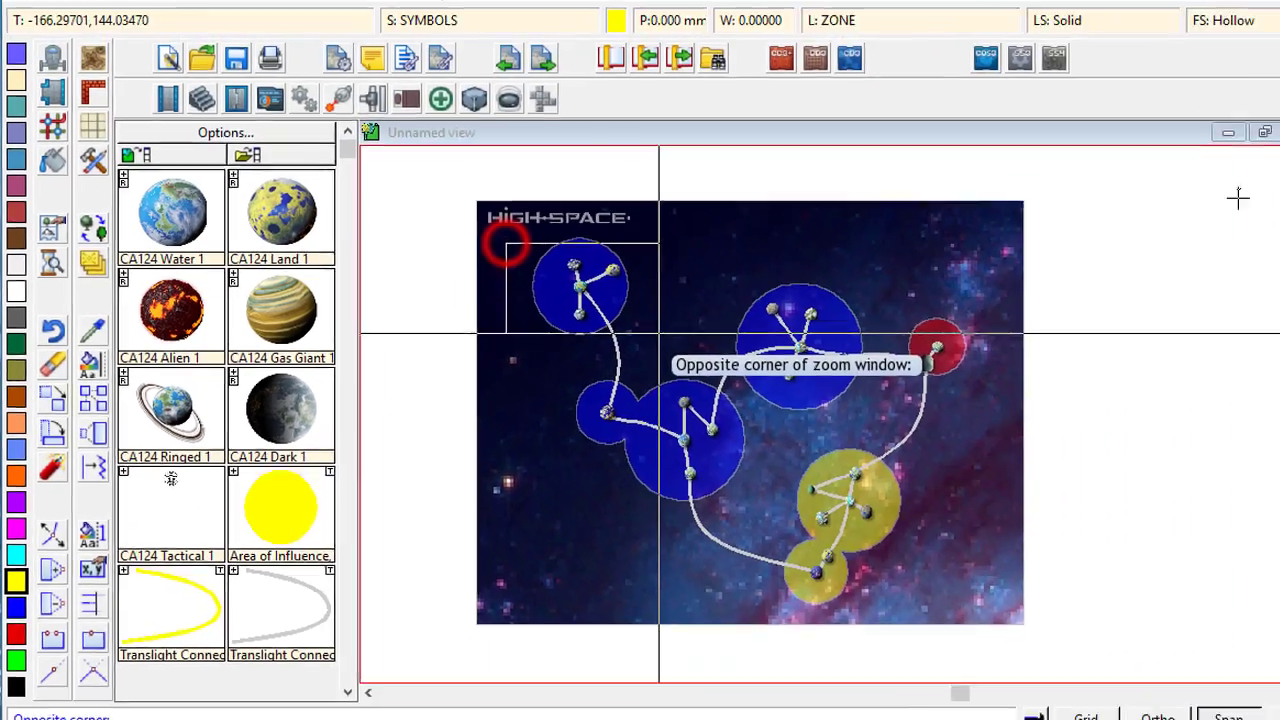
pyautogui.click(680, 357)
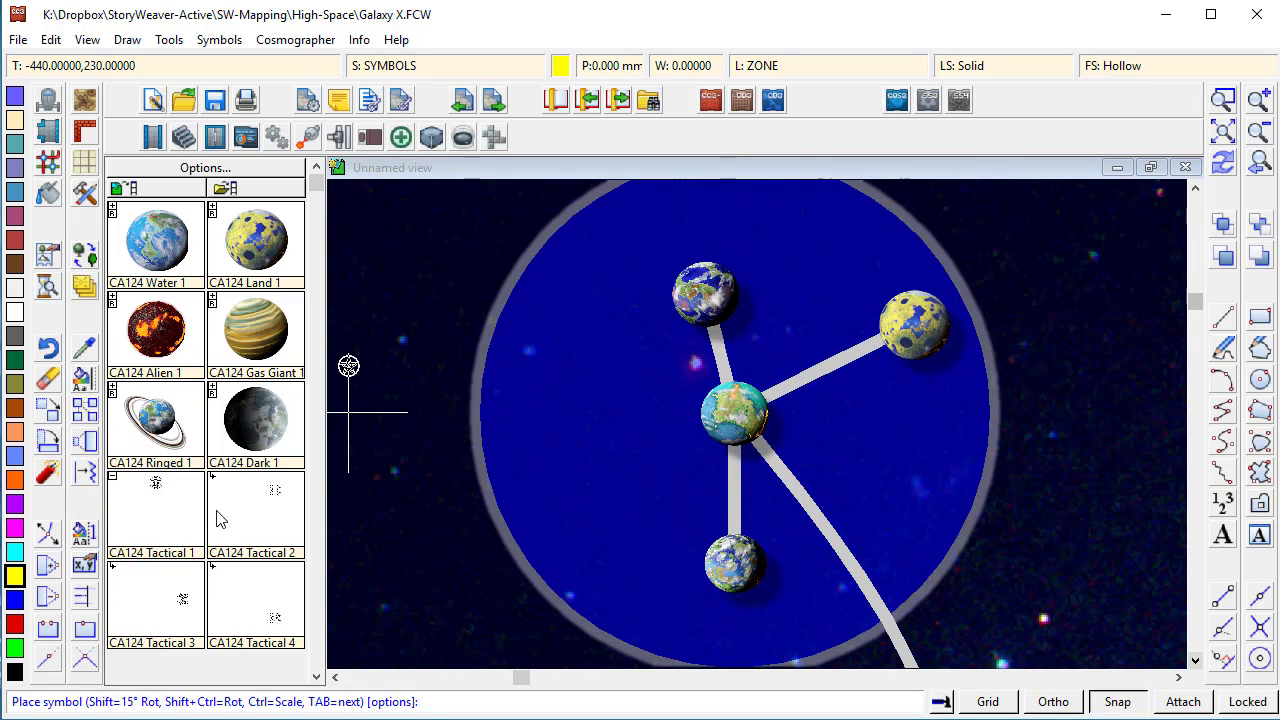
pyautogui.click(160, 505)
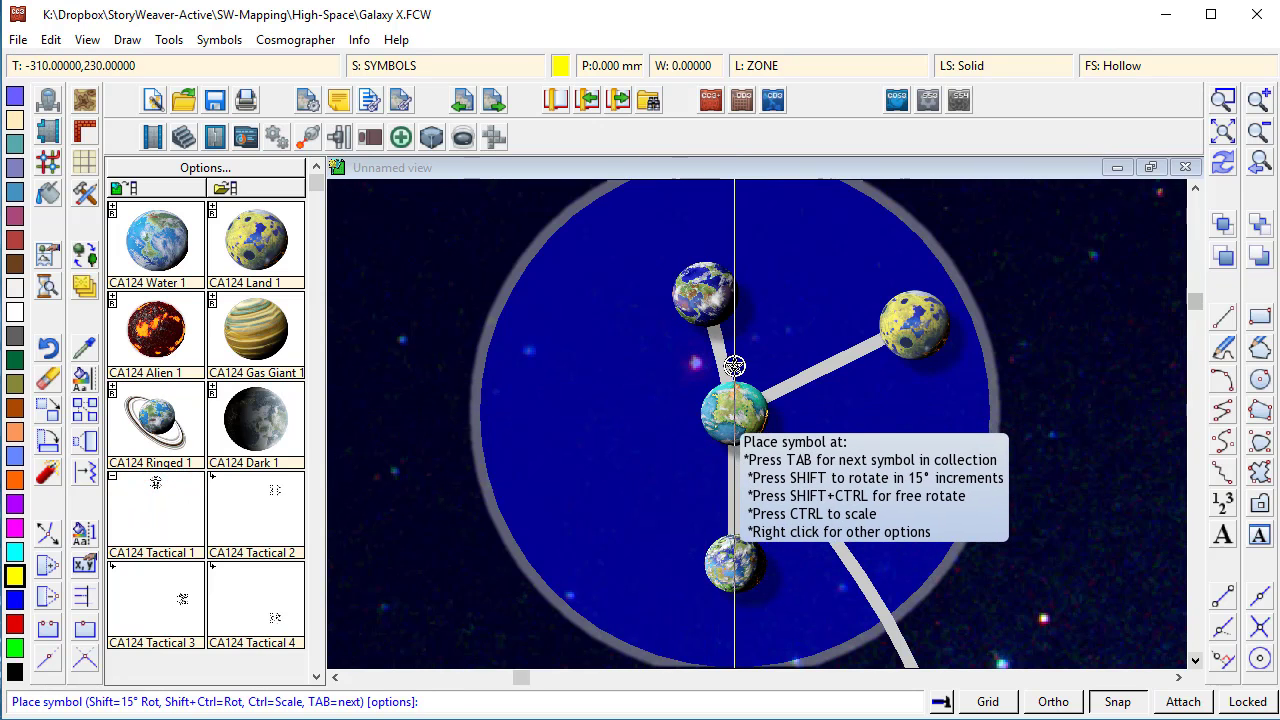
pyautogui.click(732, 410)
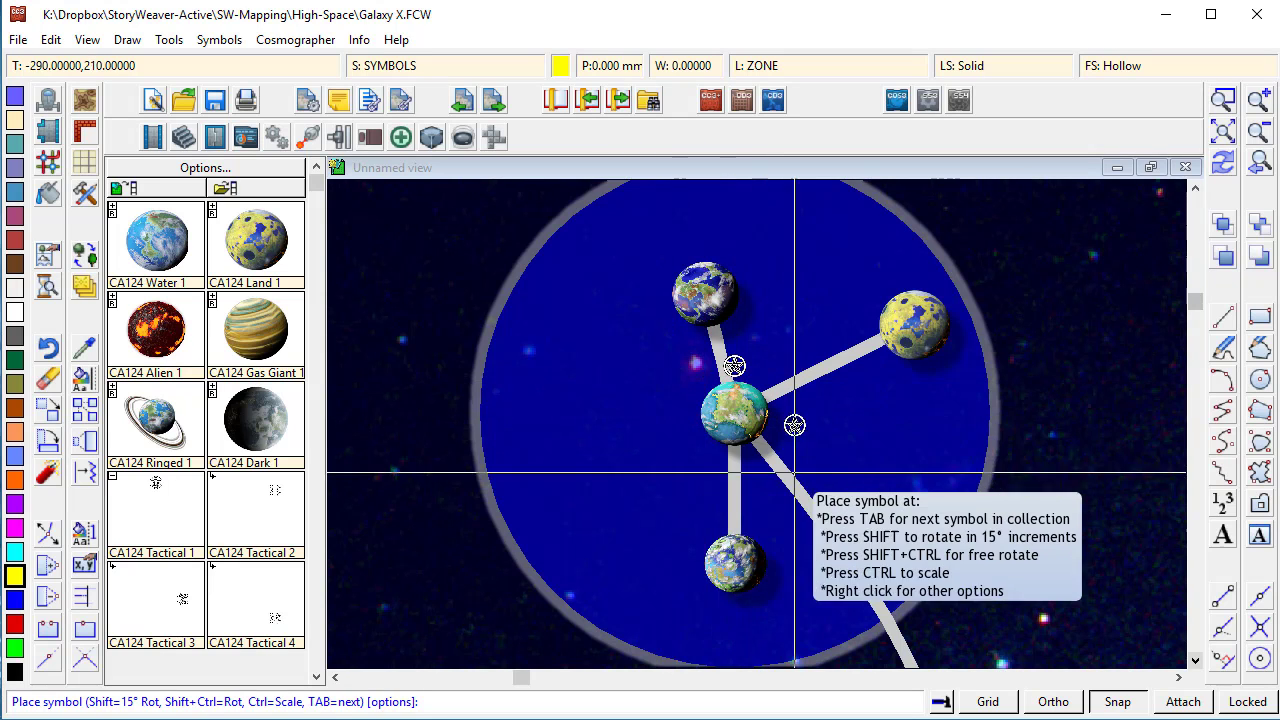
# - Place the CA124 Tactical 2 to Tactical 8 symbols around the centre planet of the upper-left blue area
pyautogui.click(256, 515)
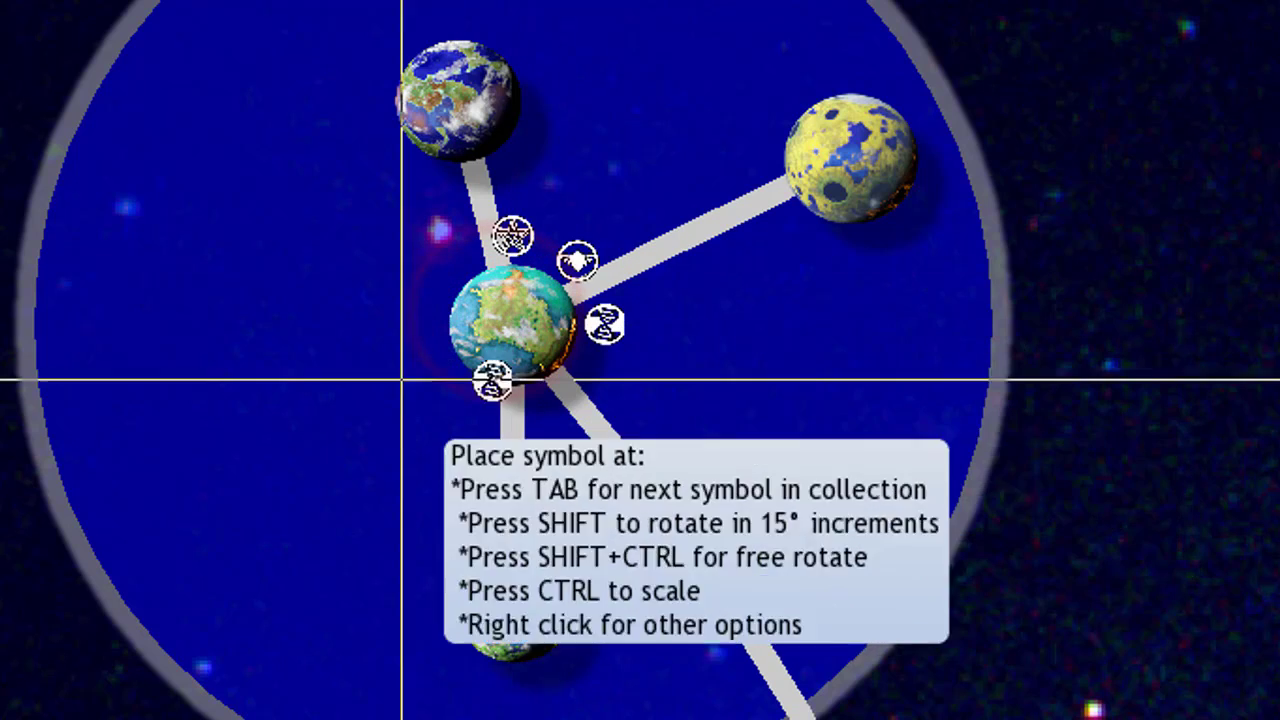
pyautogui.click(512, 323)
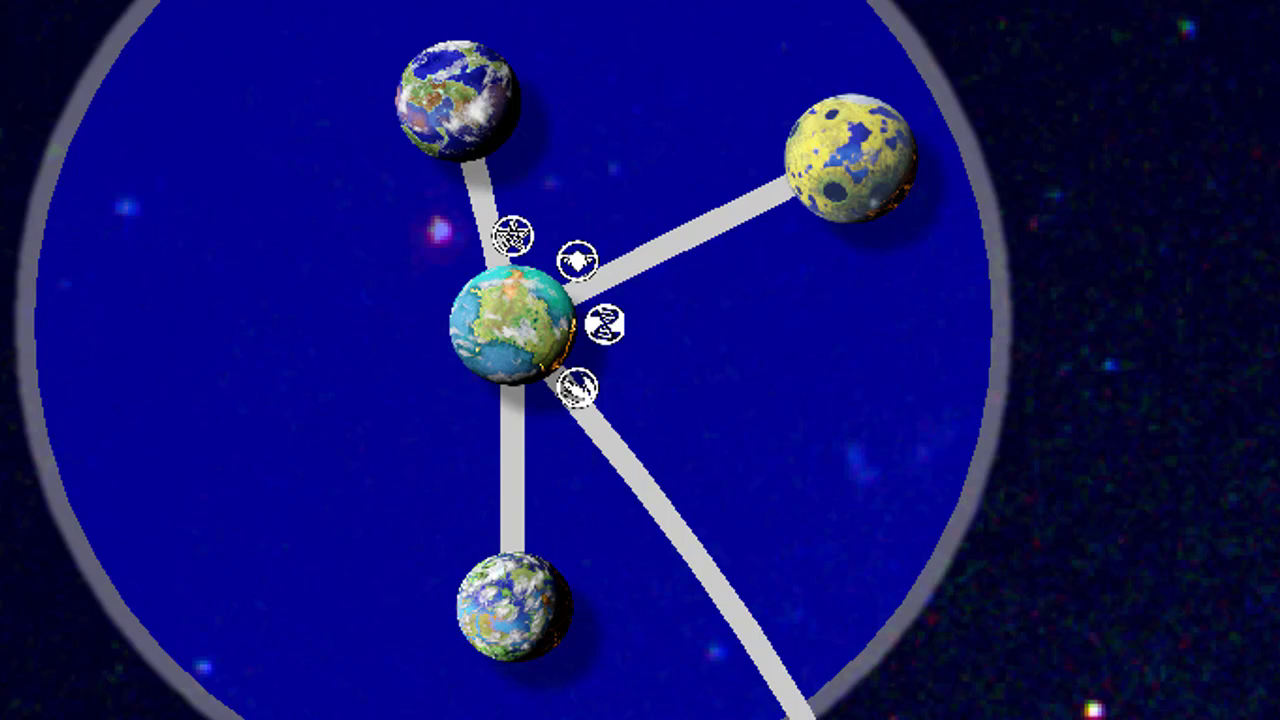
pyautogui.click(509, 307)
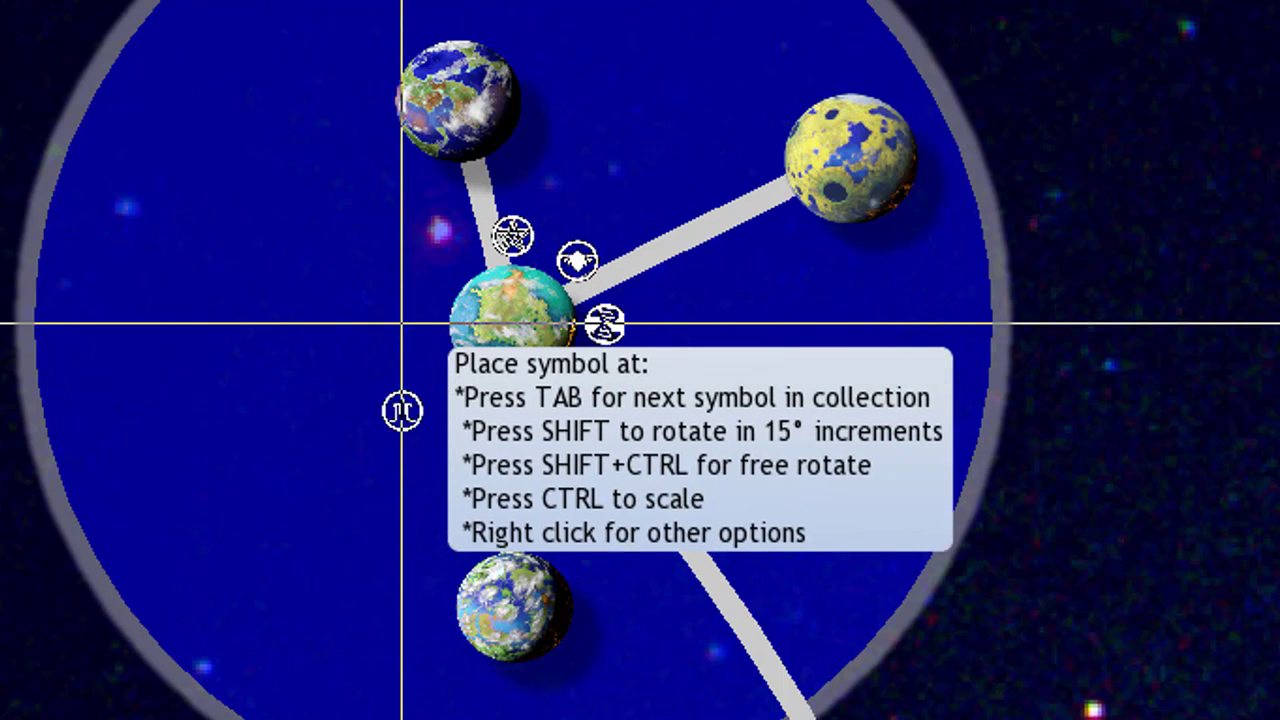
pyautogui.click(514, 317)
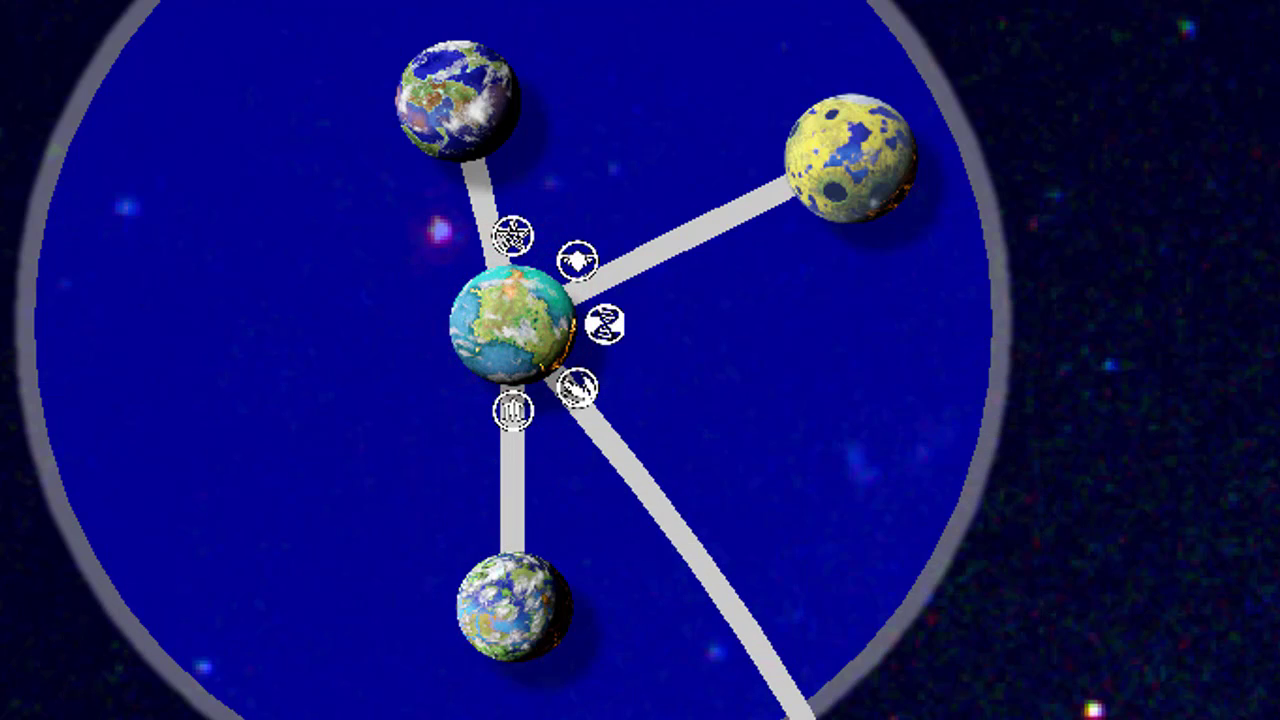
pyautogui.click(513, 324)
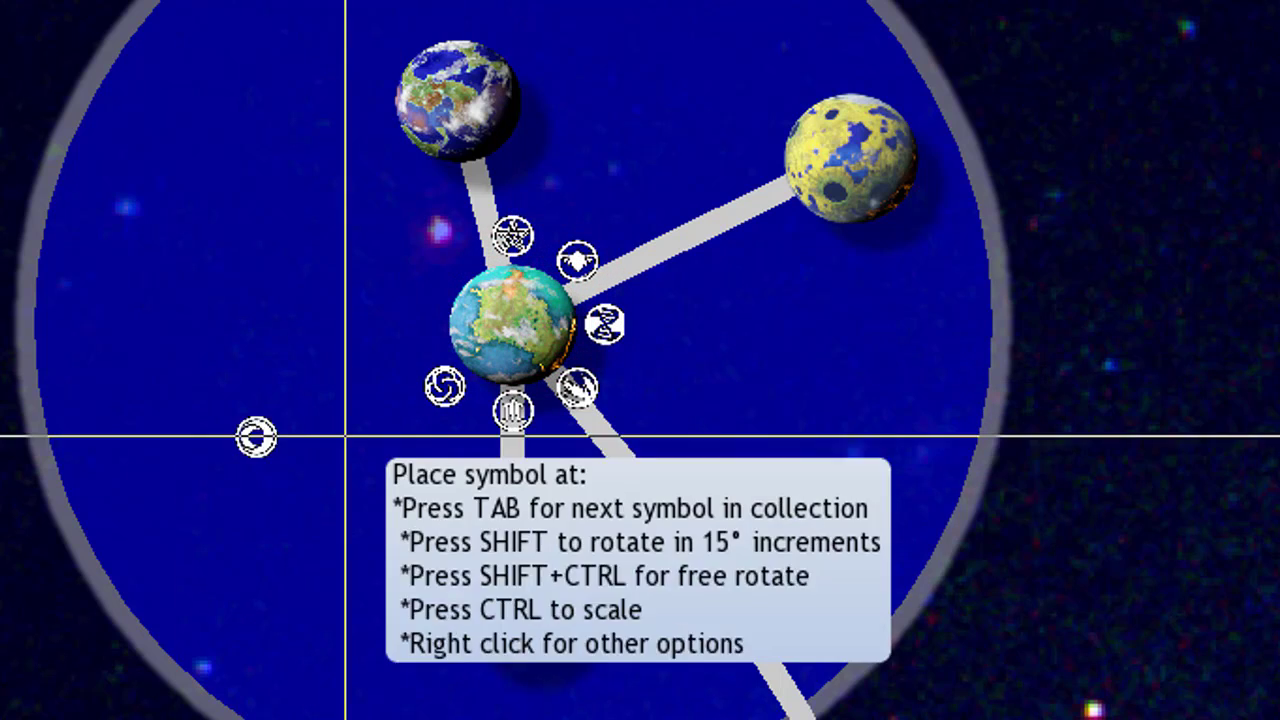
pyautogui.click(513, 324)
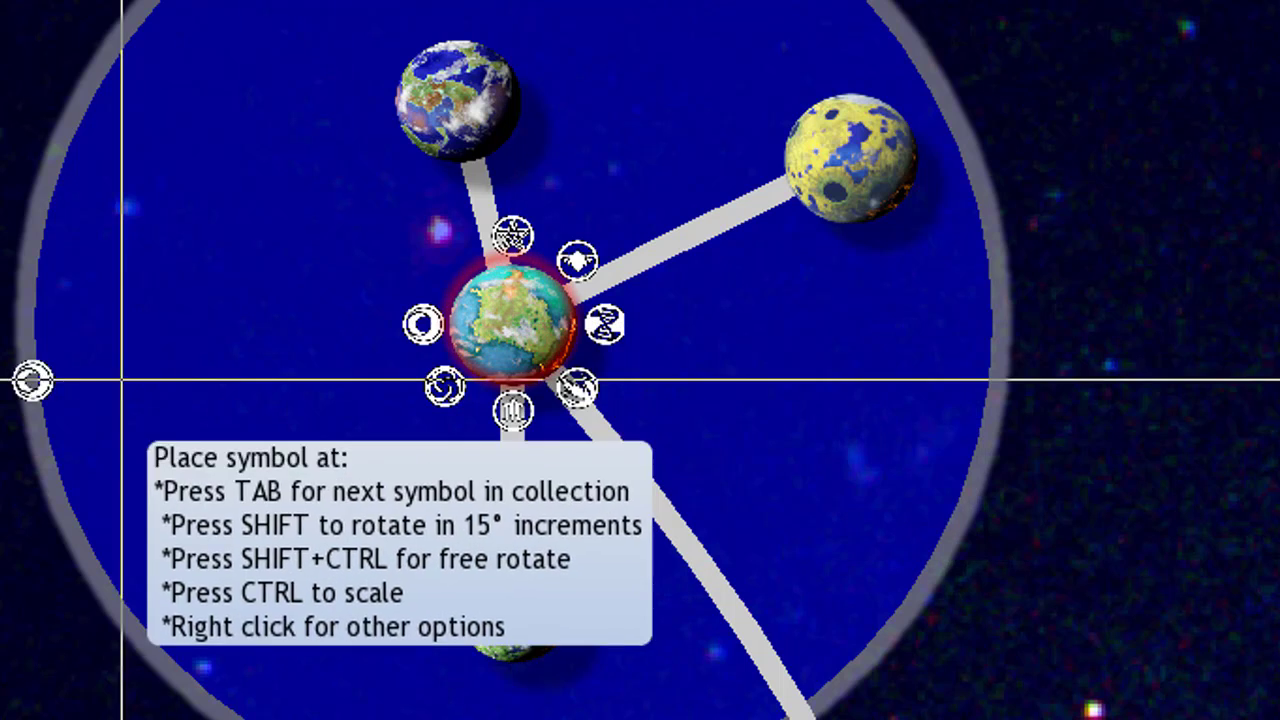
pyautogui.click(514, 323)
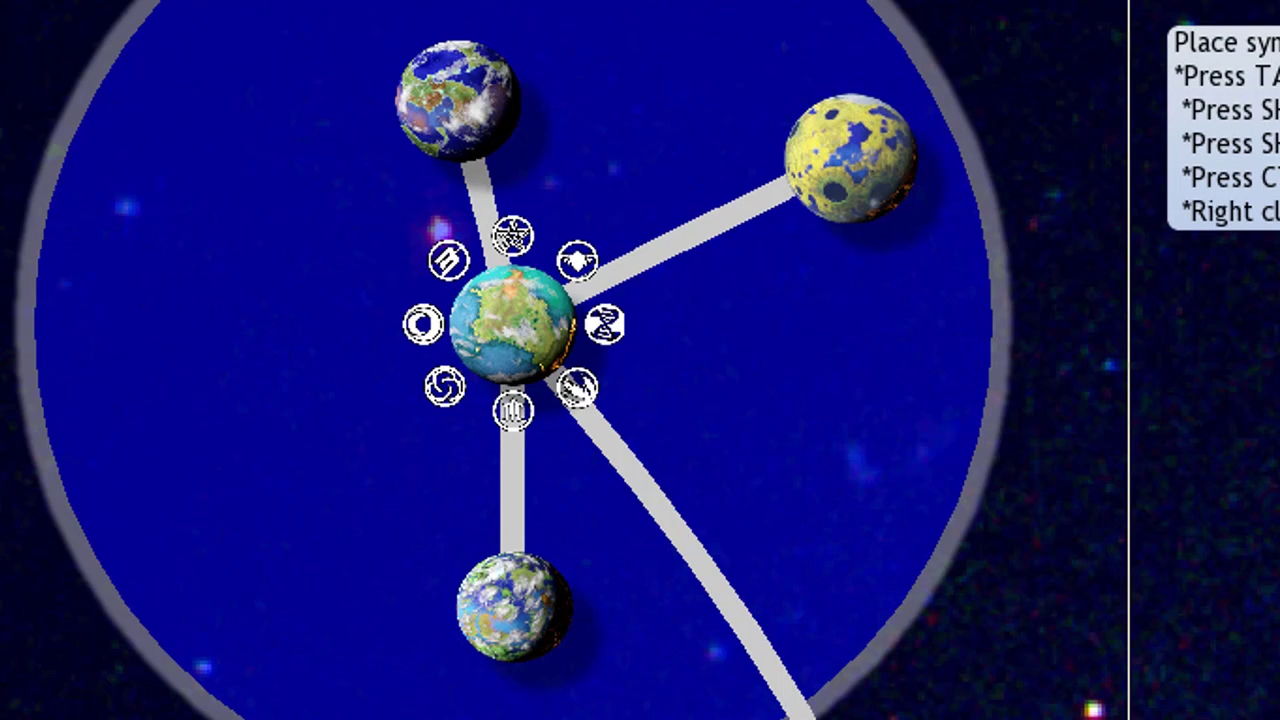
# - Place a CA124 Tactical 8 symbol at the upper-left blue area's upper planet and a CA124 Tactical 6 symbol at its yellow planet
pyautogui.click(458, 100)
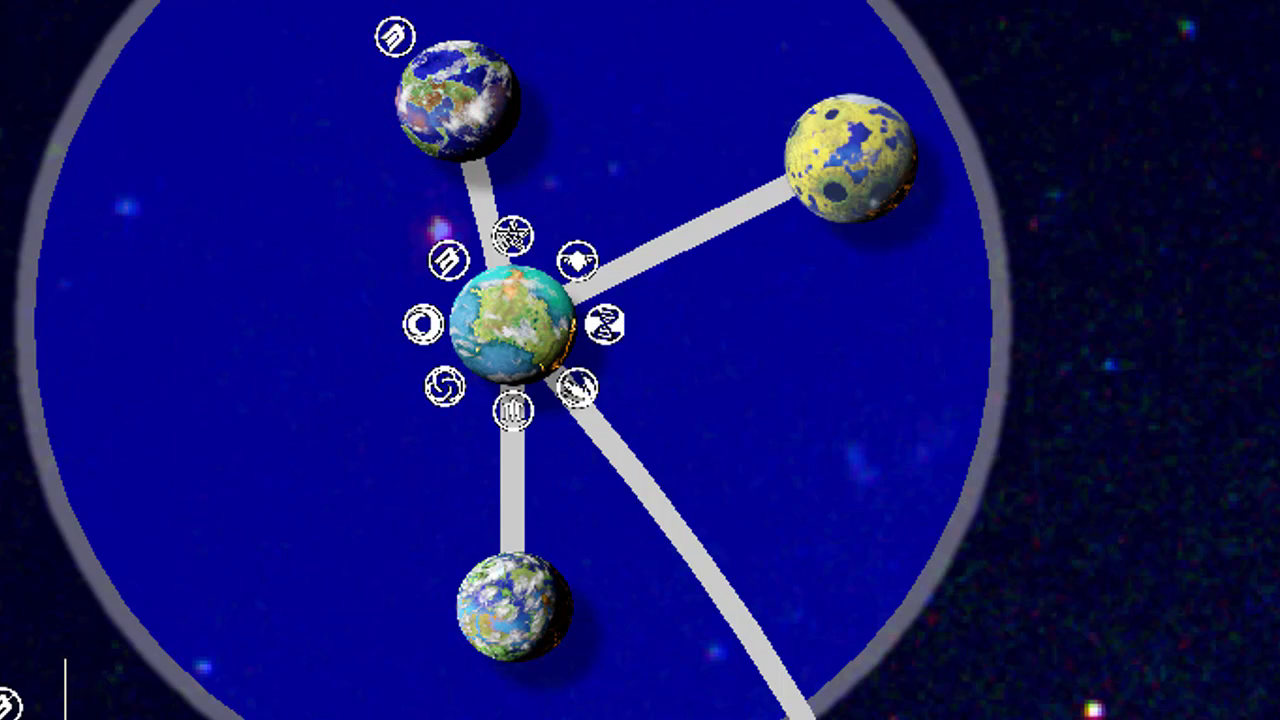
pyautogui.click(857, 182)
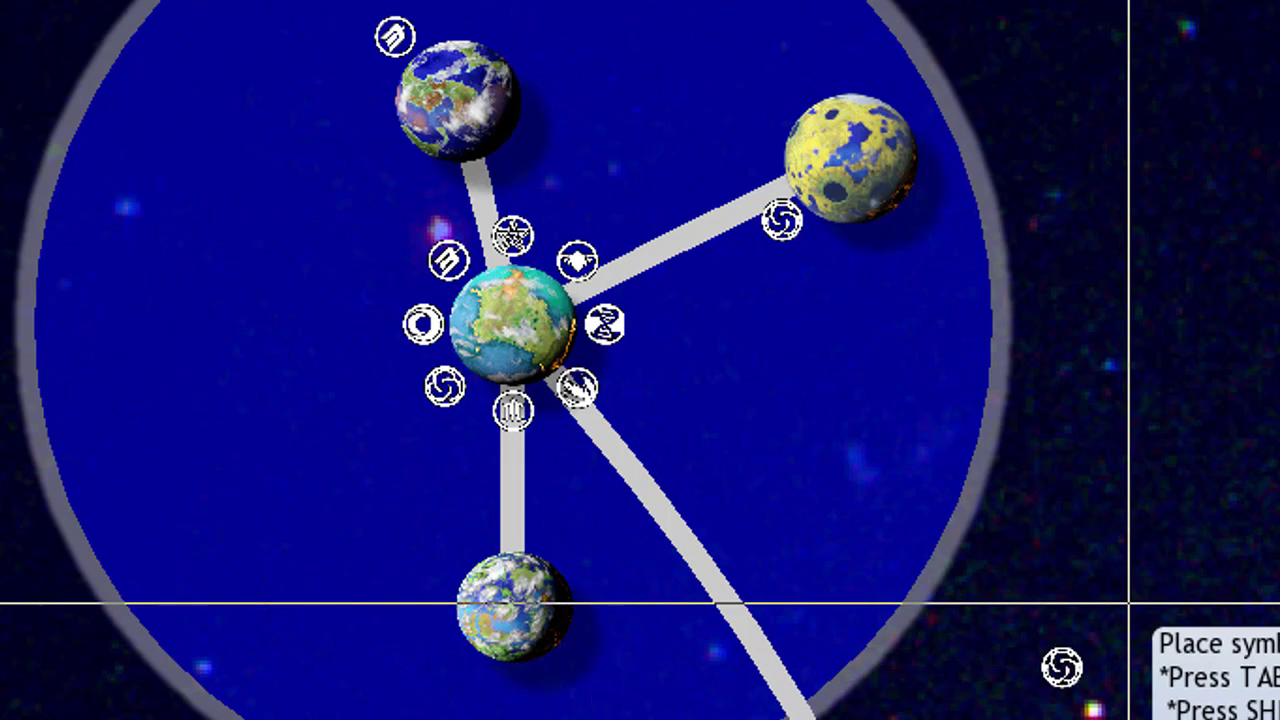
pyautogui.click(1230, 2)
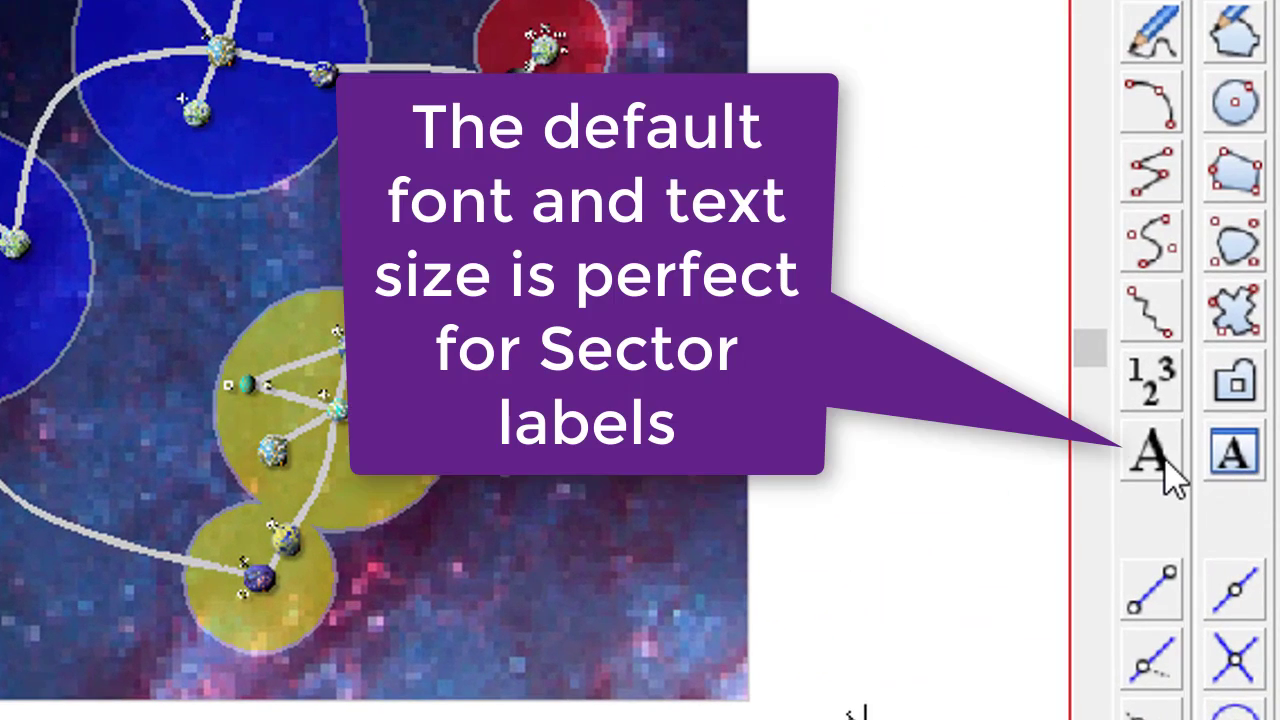
# - Place the text "Gateway 42" in yellow above the upper large blue area as its sector label
pyautogui.click(1172, 478)
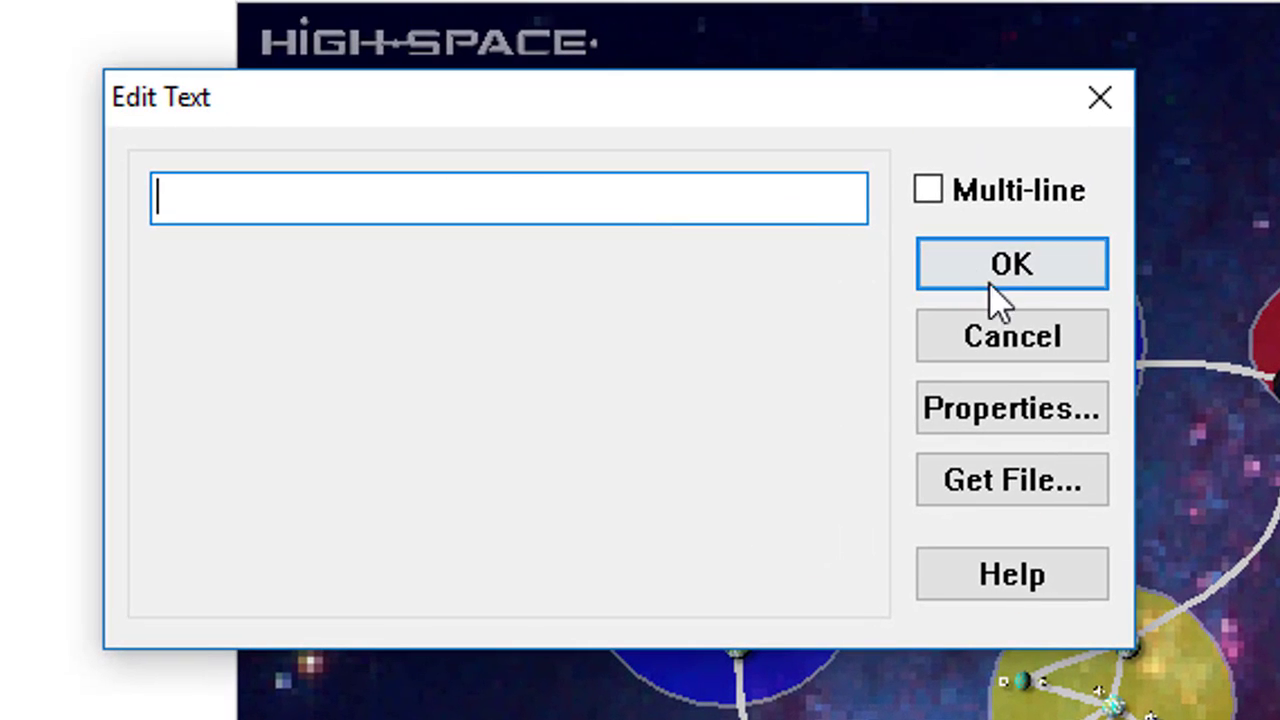
pyautogui.click(366, 210)
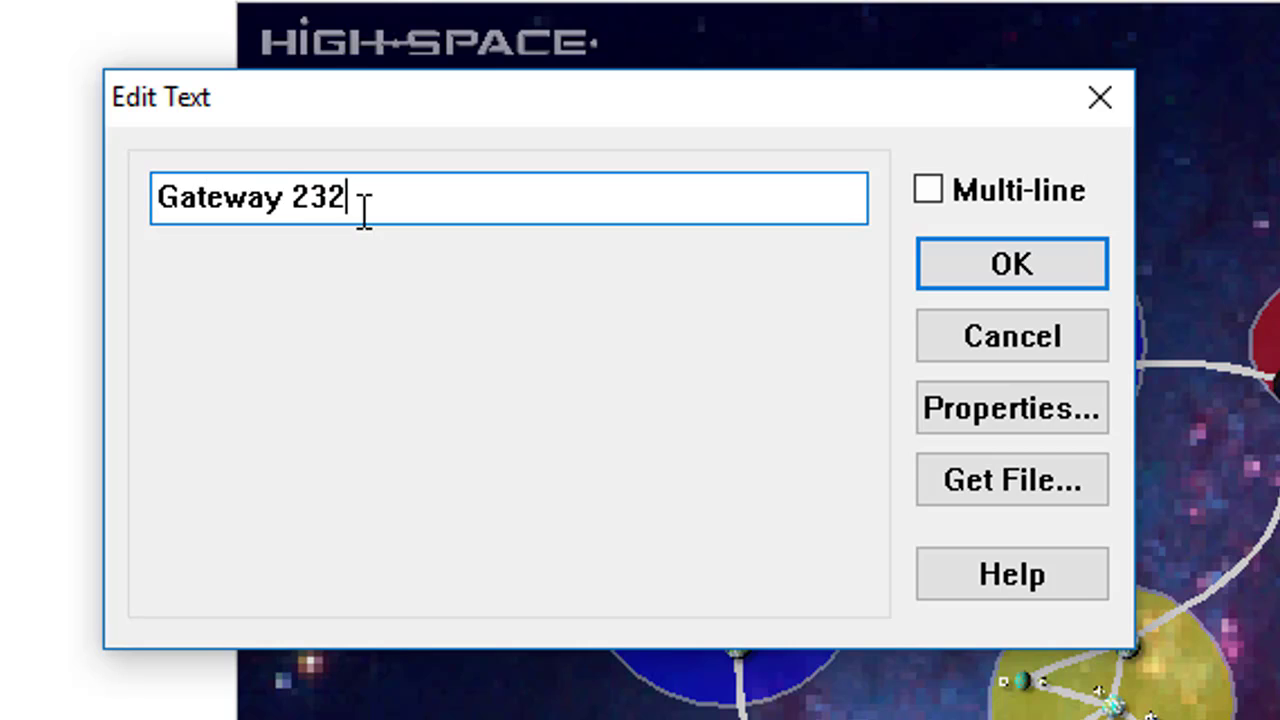
pyautogui.press('Return')
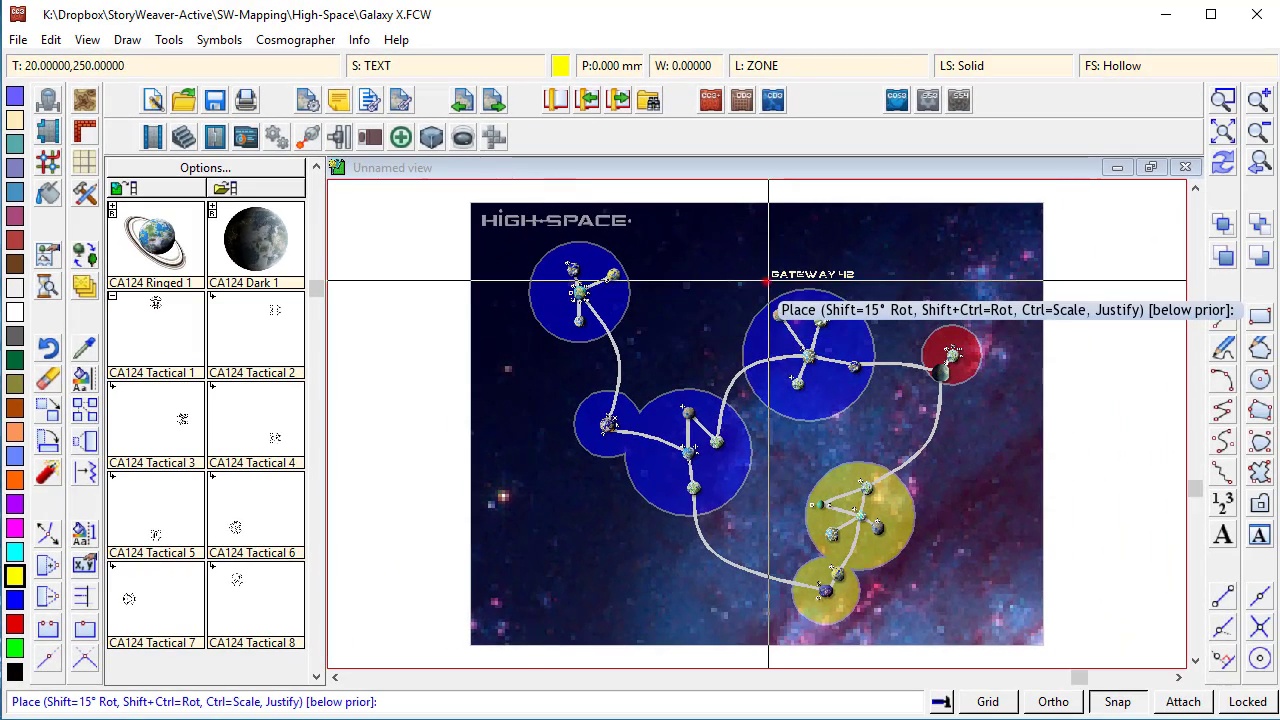
pyautogui.click(768, 281)
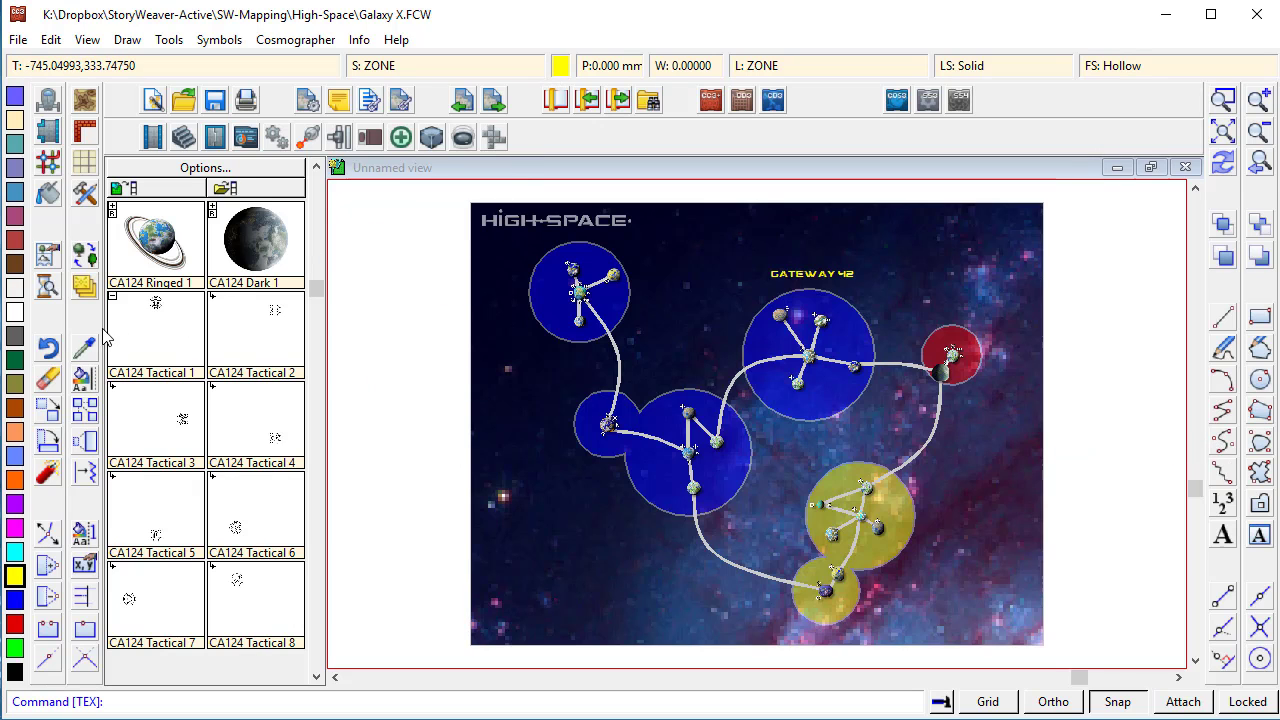
# - Replace the yellow label above the upper large blue area with the text "Gateway 42" in white
pyautogui.click(558, 66)
pyautogui.click(692, 251)
pyautogui.click(772, 254)
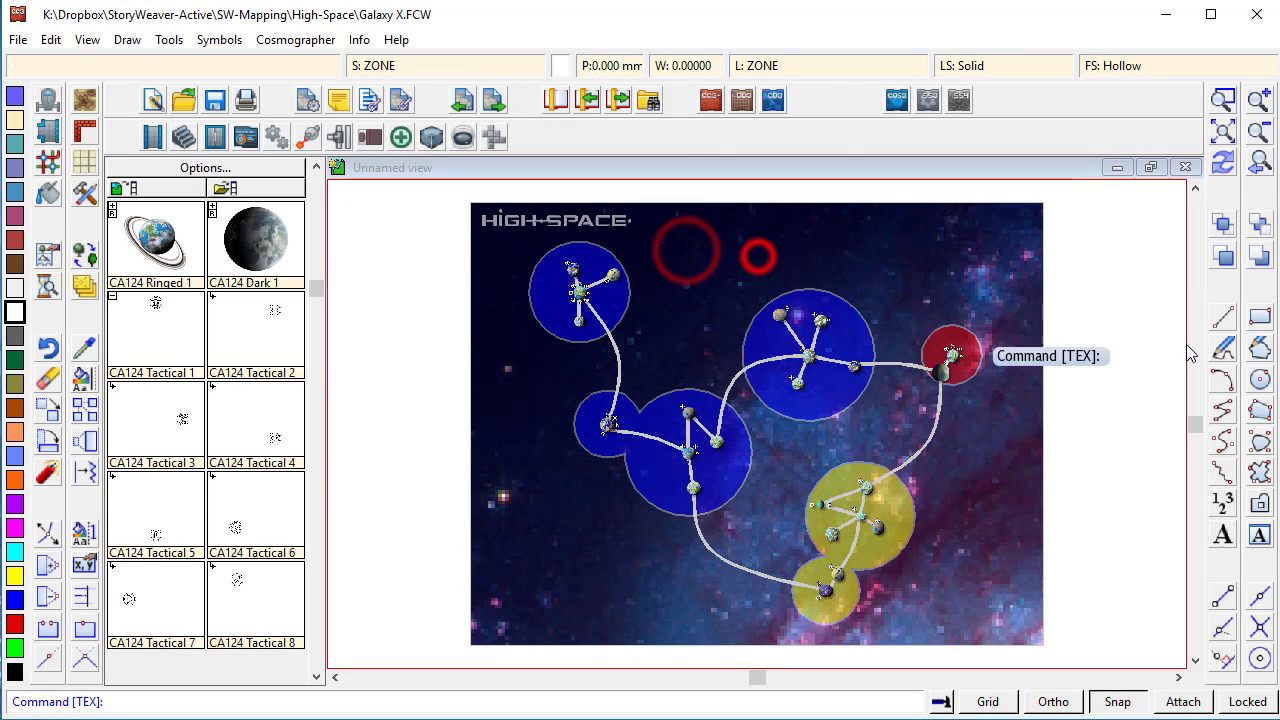
pyautogui.click(1224, 536)
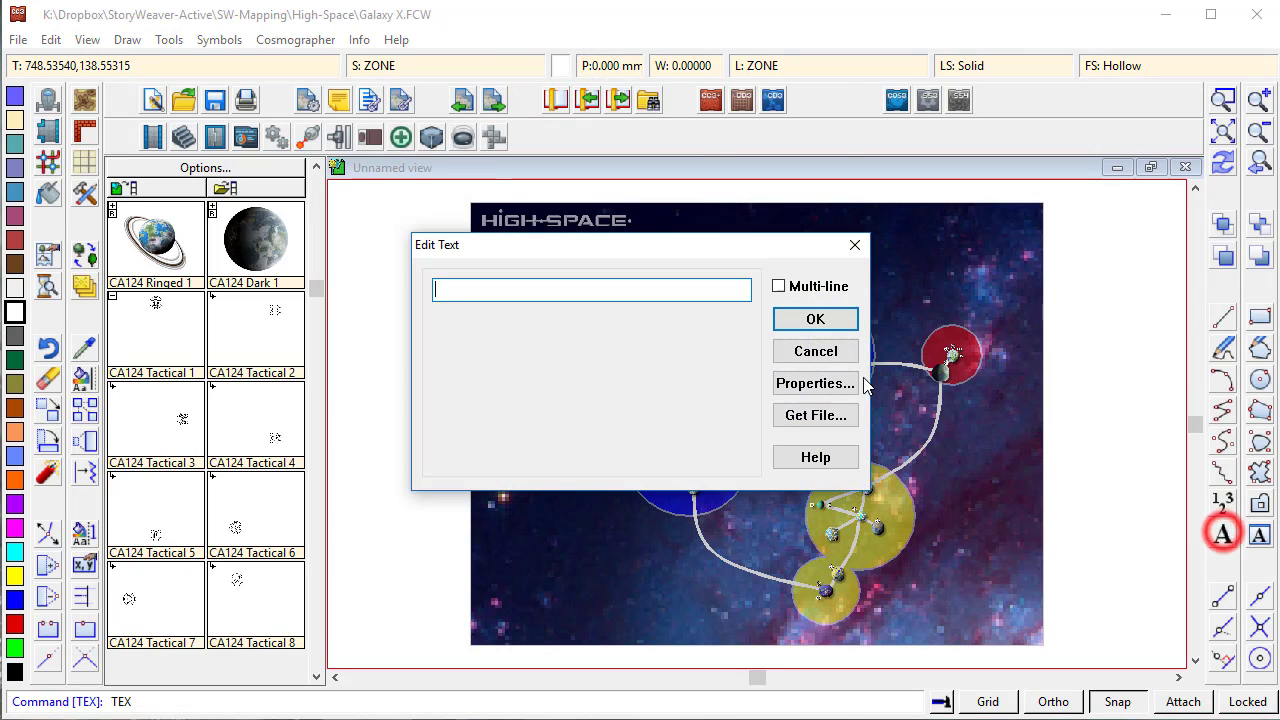
pyautogui.write('Gateway 42')
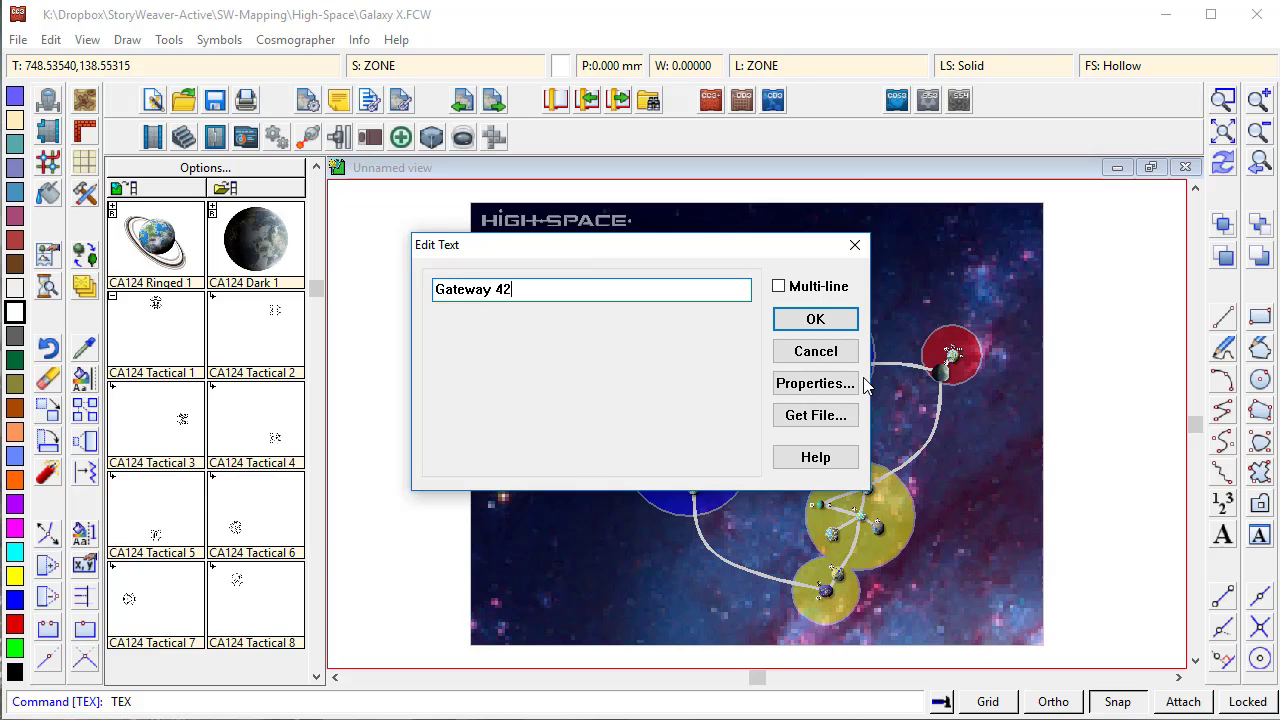
pyautogui.press('Return')
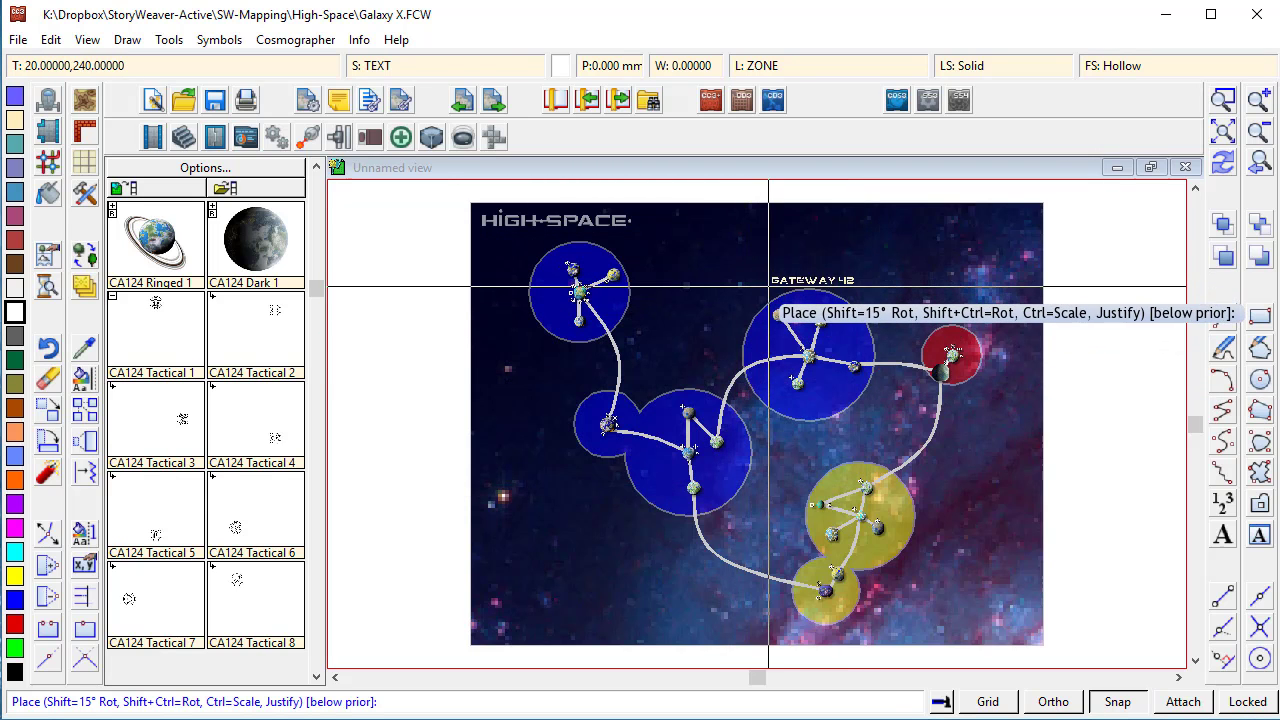
pyautogui.click(768, 281)
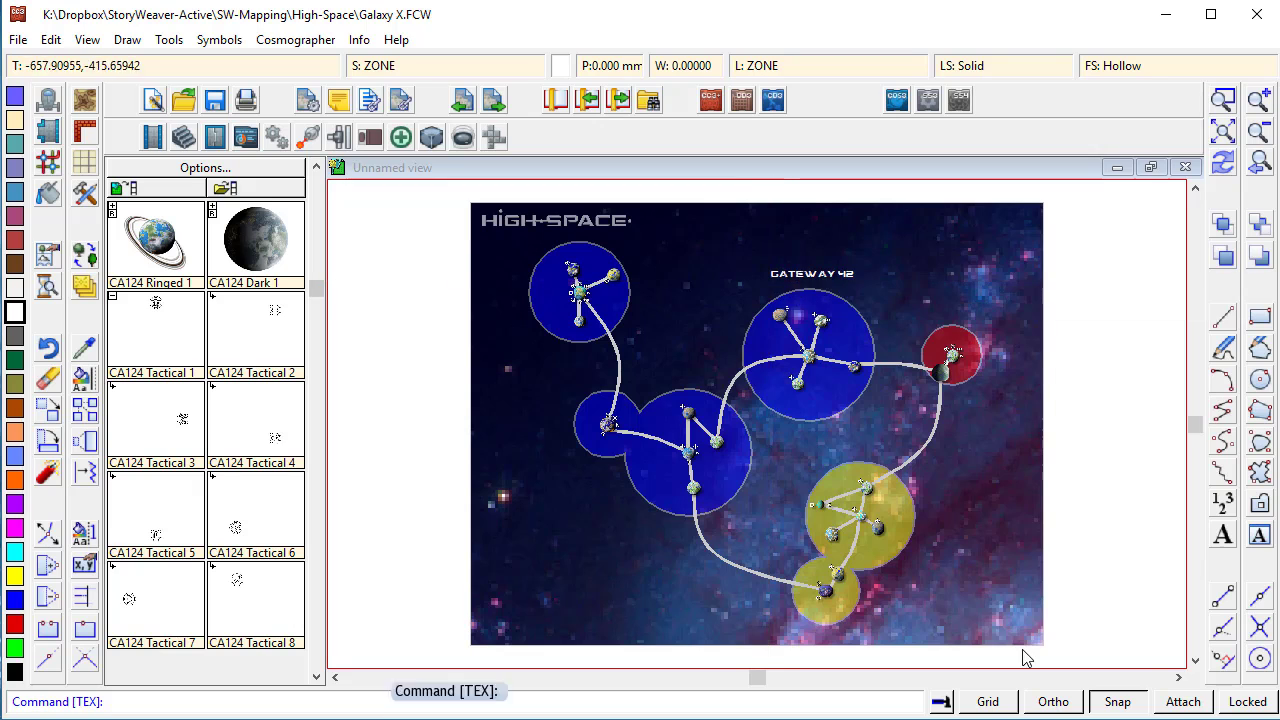
# - Label the upper-left blue area "LOGRAM", the lower large blue area "JUANS" and the large yellow area "KANAIS"
pyautogui.click(661, 258)
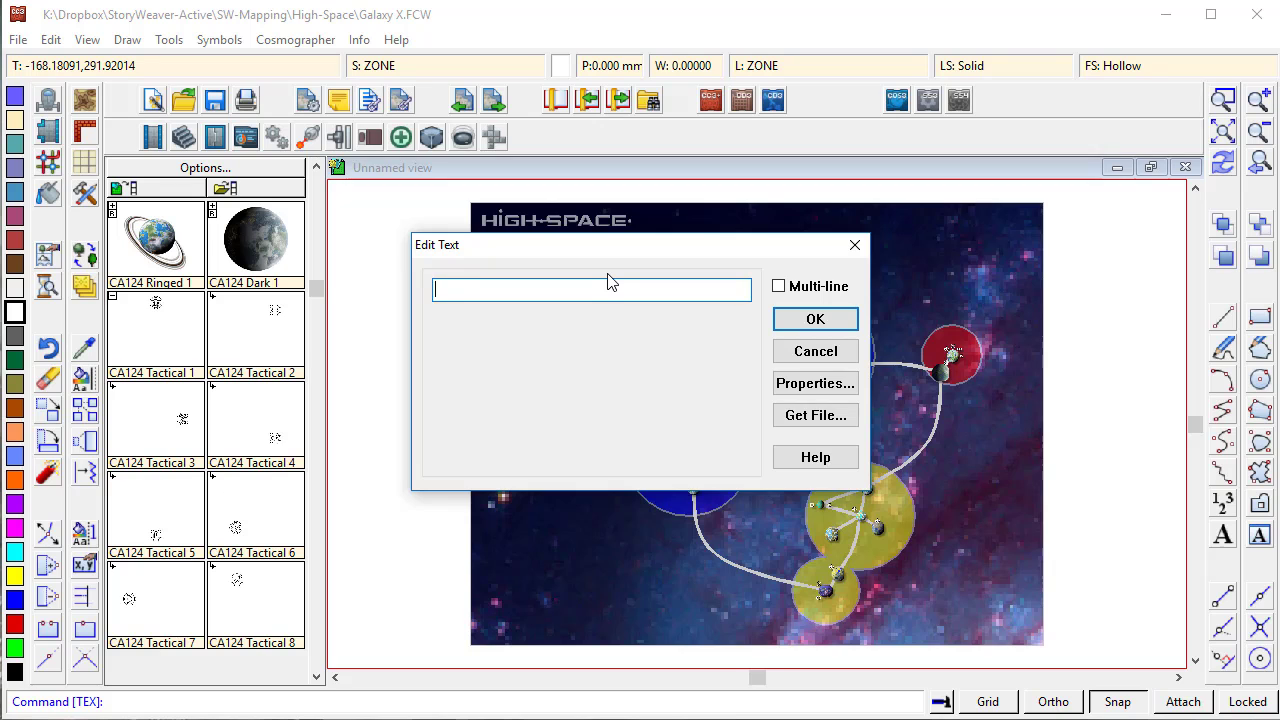
pyautogui.write('LOGRAM')
pyautogui.press('Return')
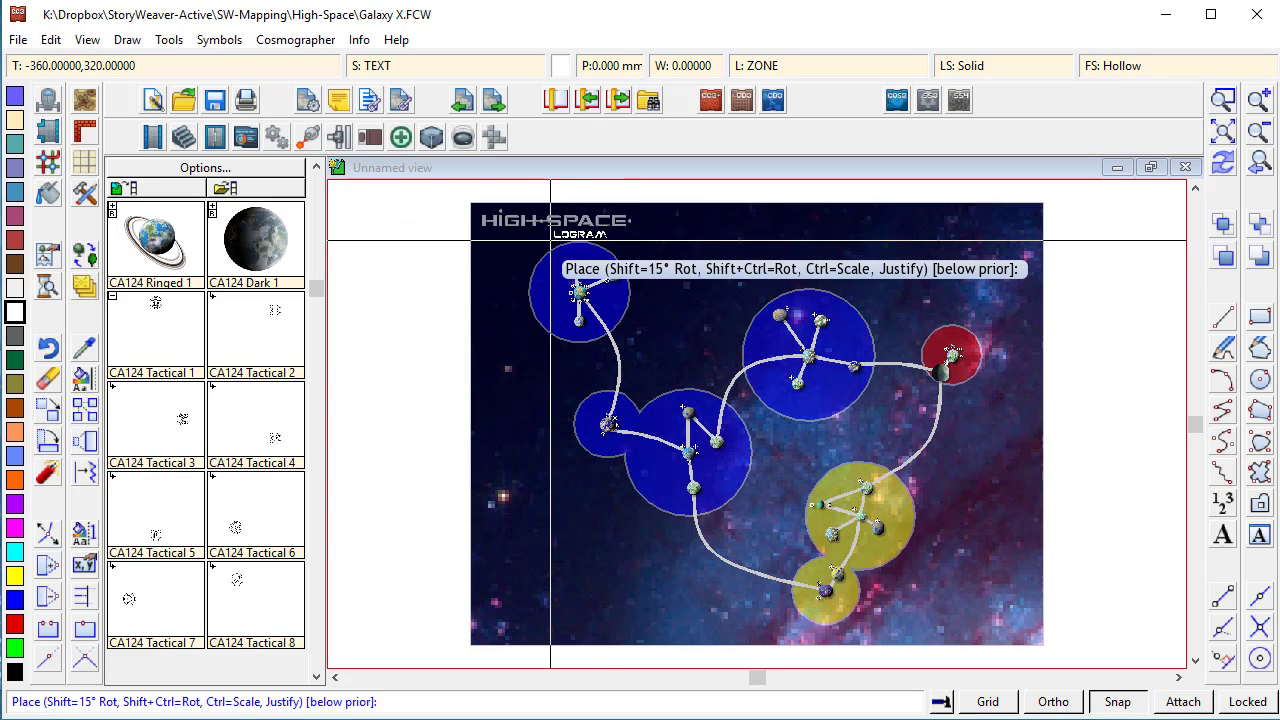
pyautogui.click(550, 240)
pyautogui.click(562, 414)
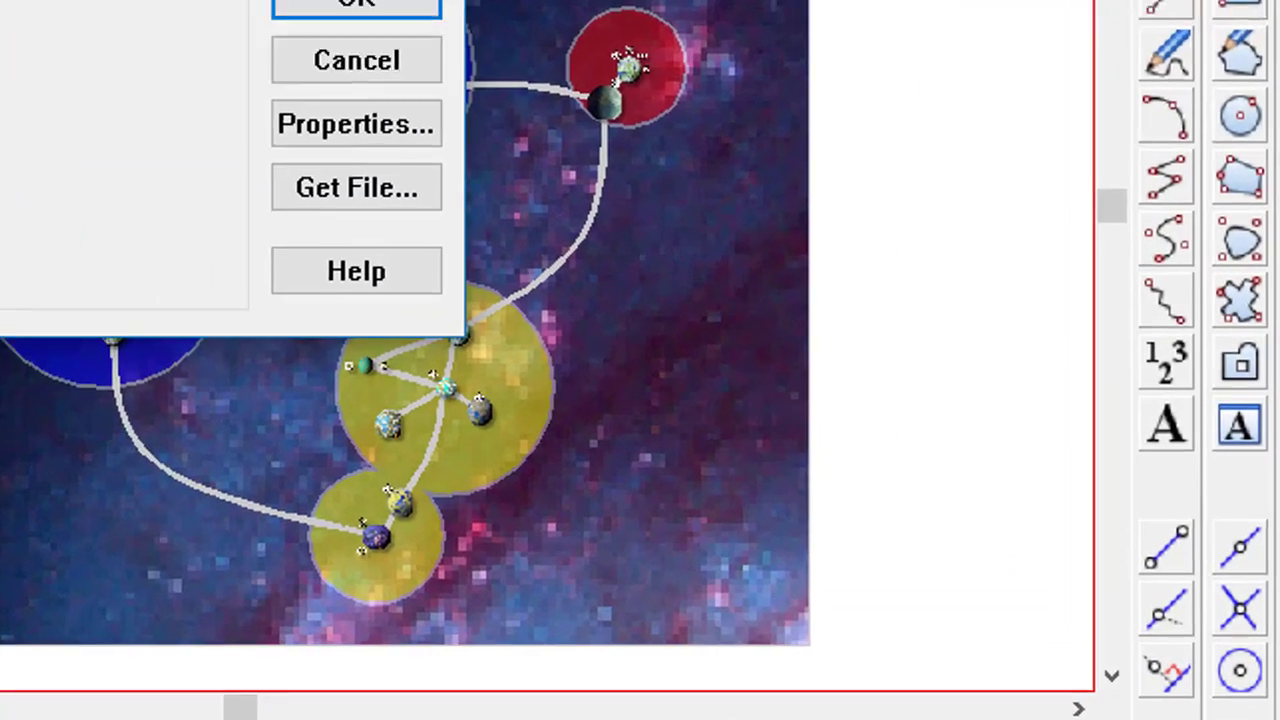
pyautogui.press('Return')
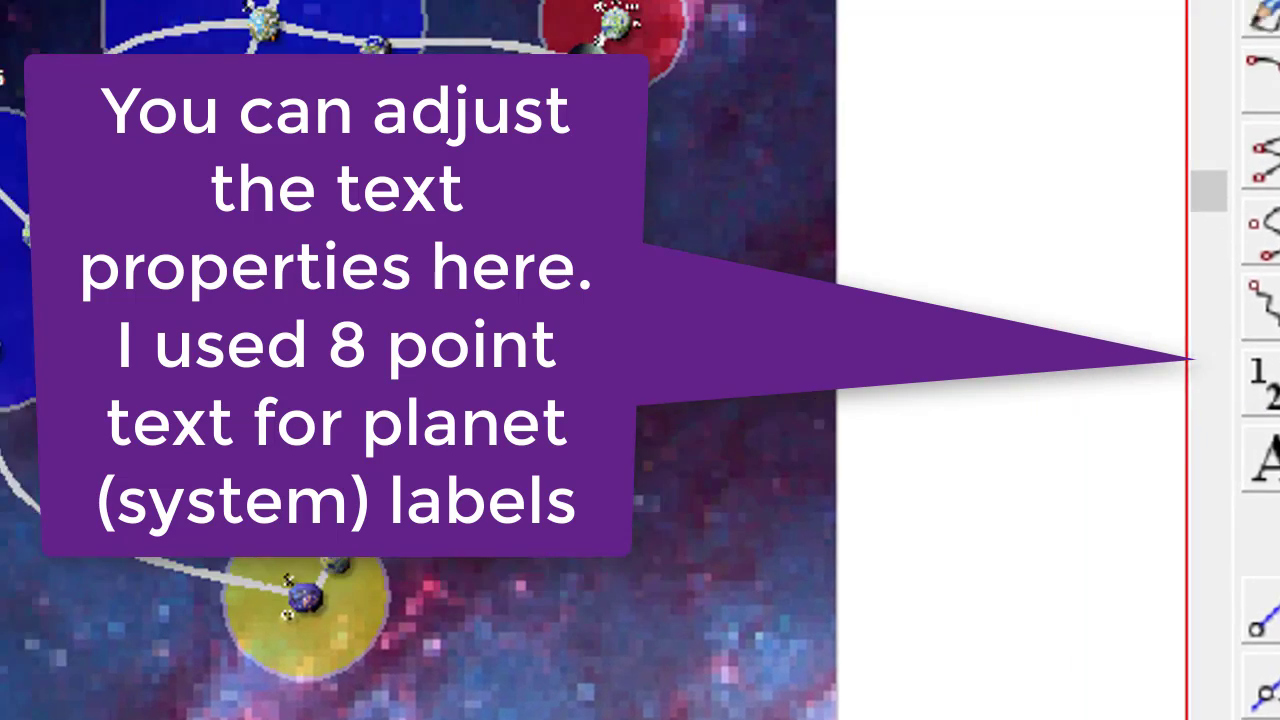
# - Set the text height to 8 for the planet labels
pyautogui.rightClick(1226, 358)
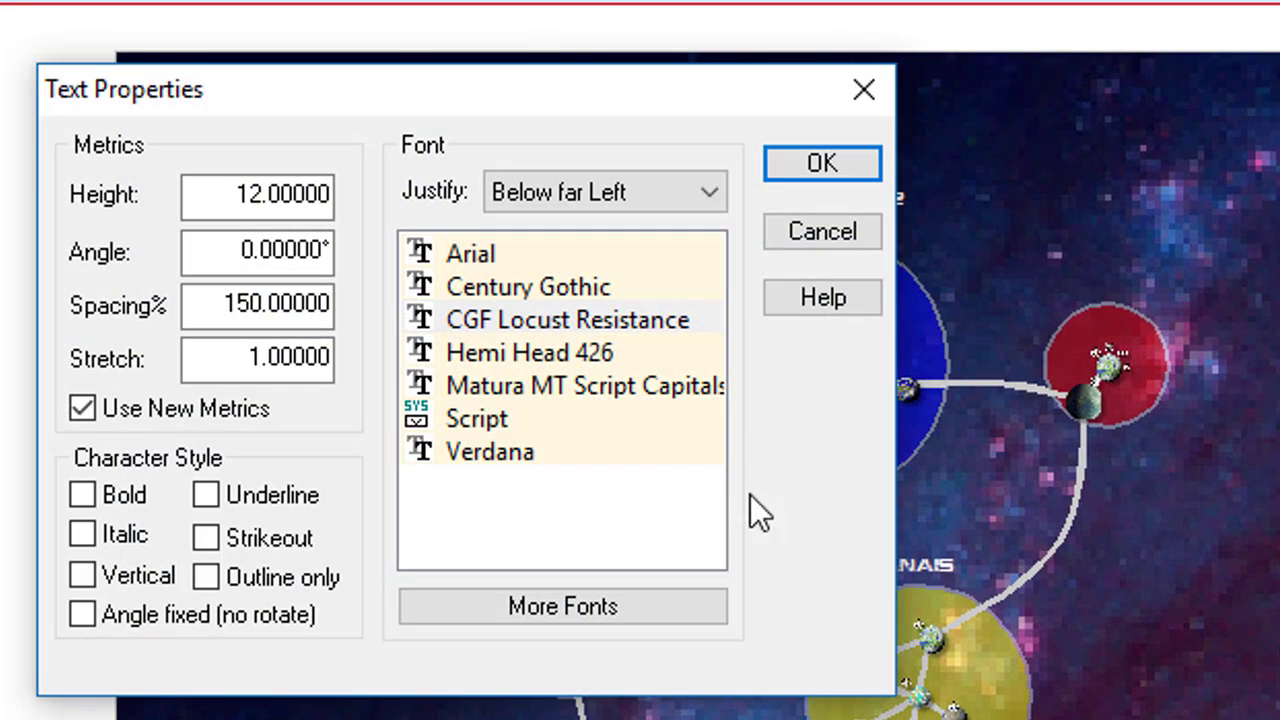
pyautogui.doubleClick(227, 206)
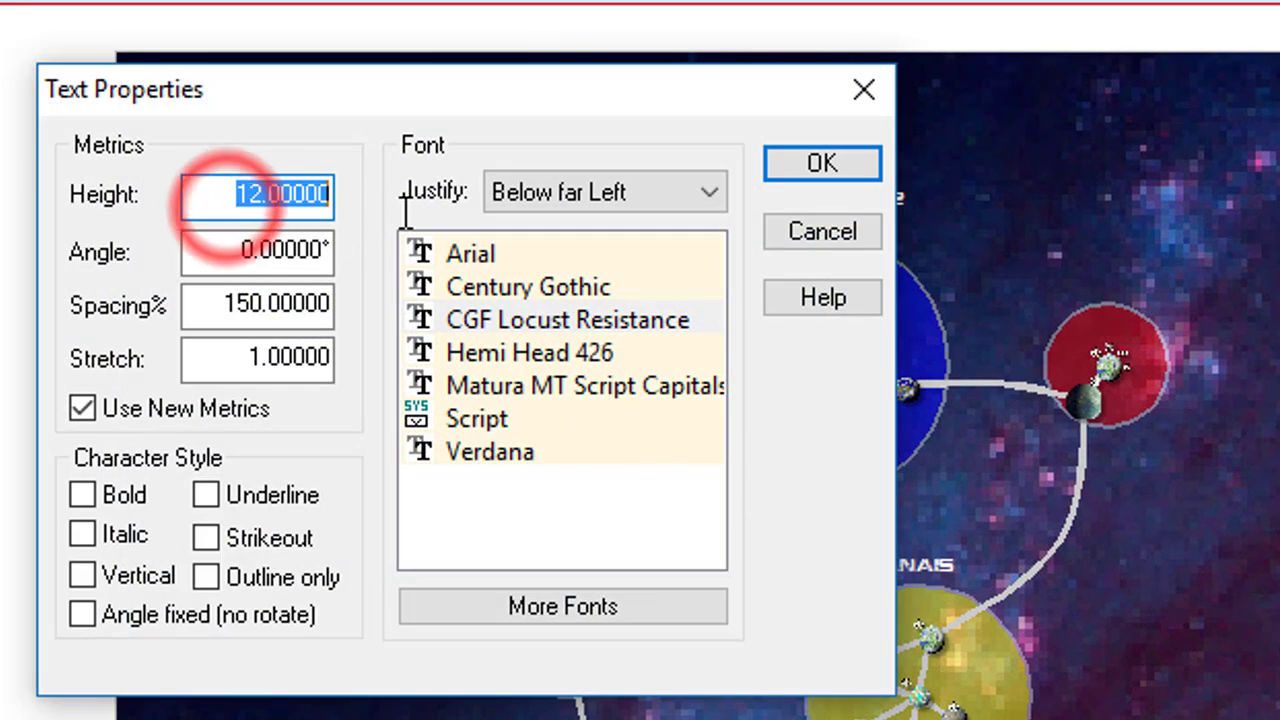
pyautogui.write('8')
pyautogui.press('Return')
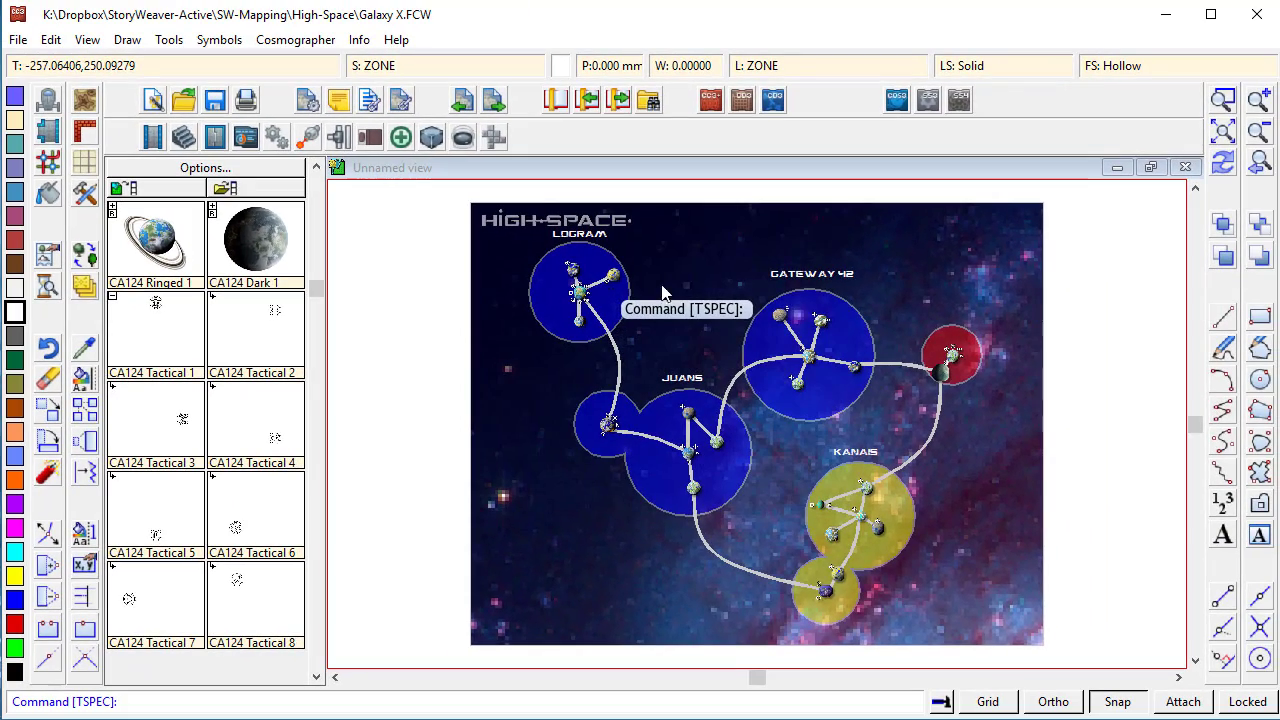
# - Place the label "ZNAIS" beside the upper planet in the LOGRAM sector
pyautogui.click(1220, 537)
pyautogui.click(529, 287)
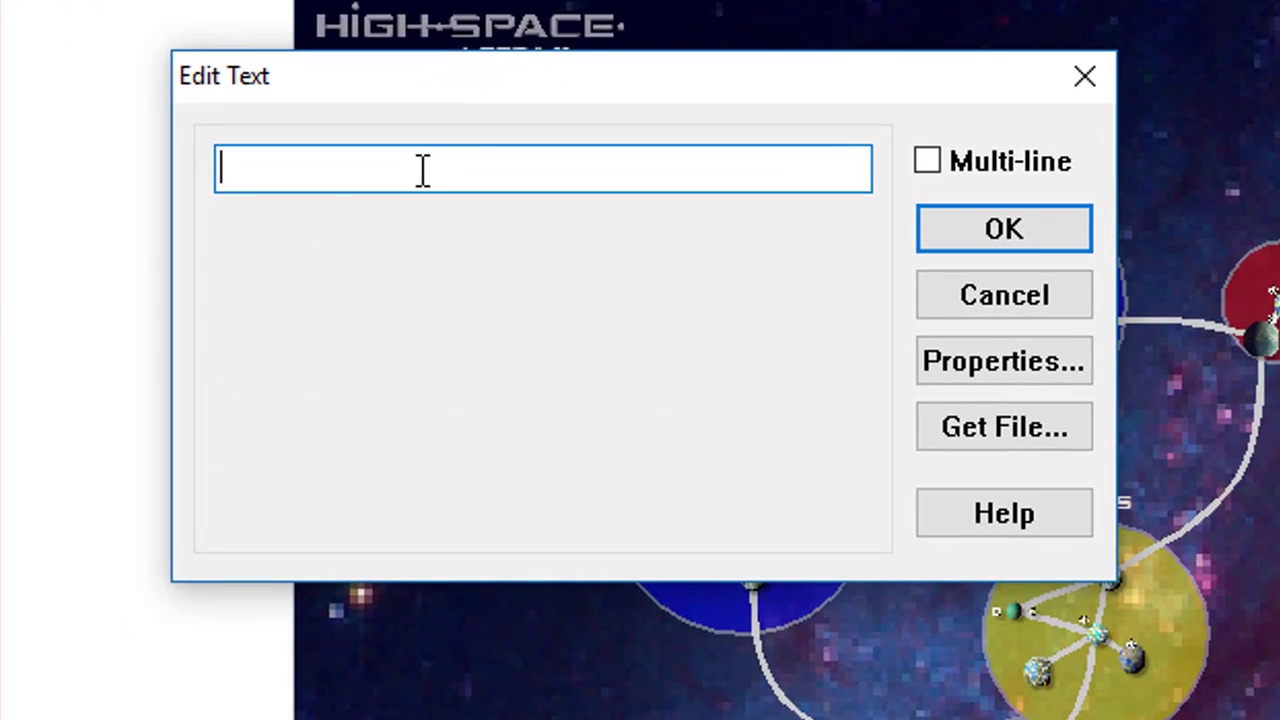
pyautogui.press('Return')
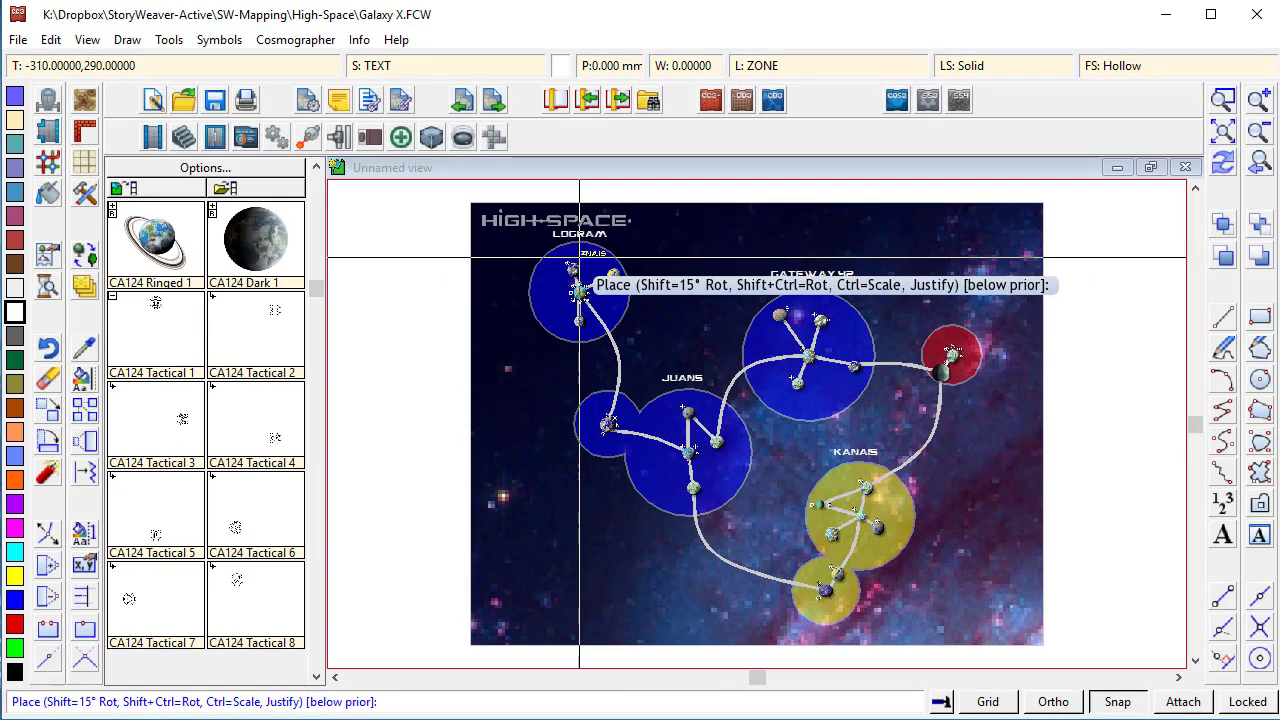
pyautogui.click(579, 257)
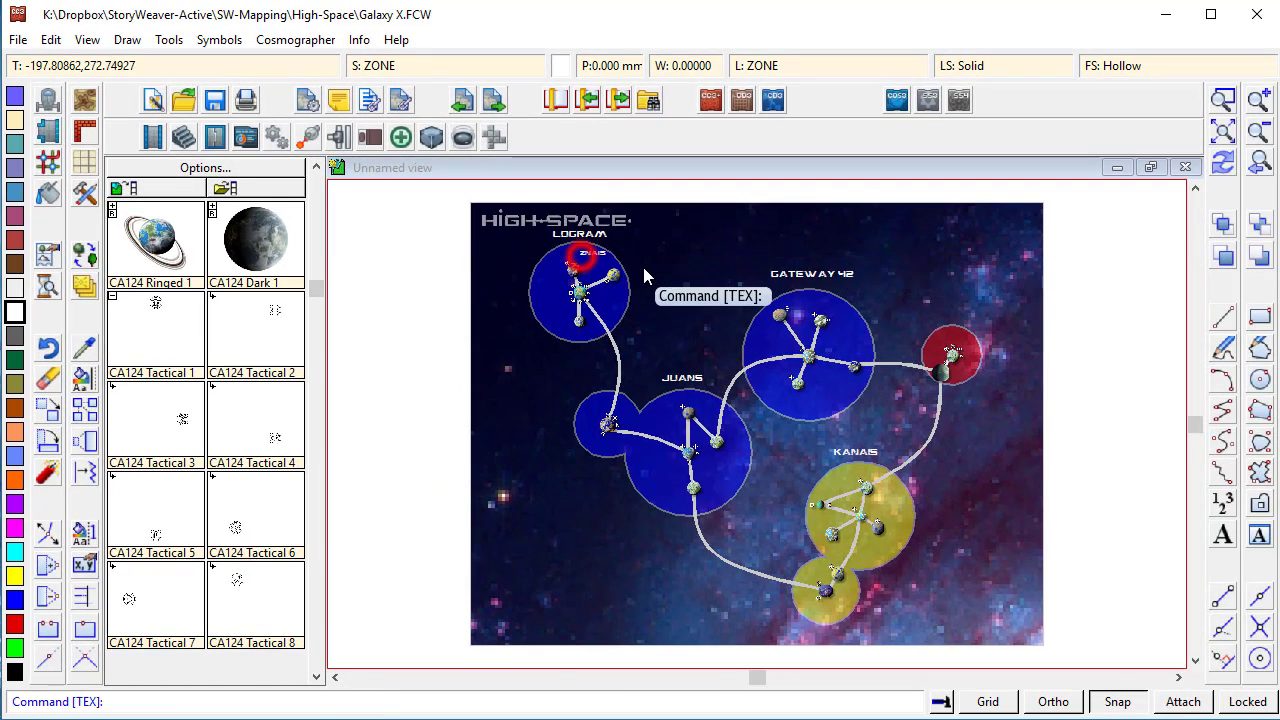
# - Place the label "Lkans" beside the upper-right planet in the LOGRAM sector
pyautogui.write('Lkans')
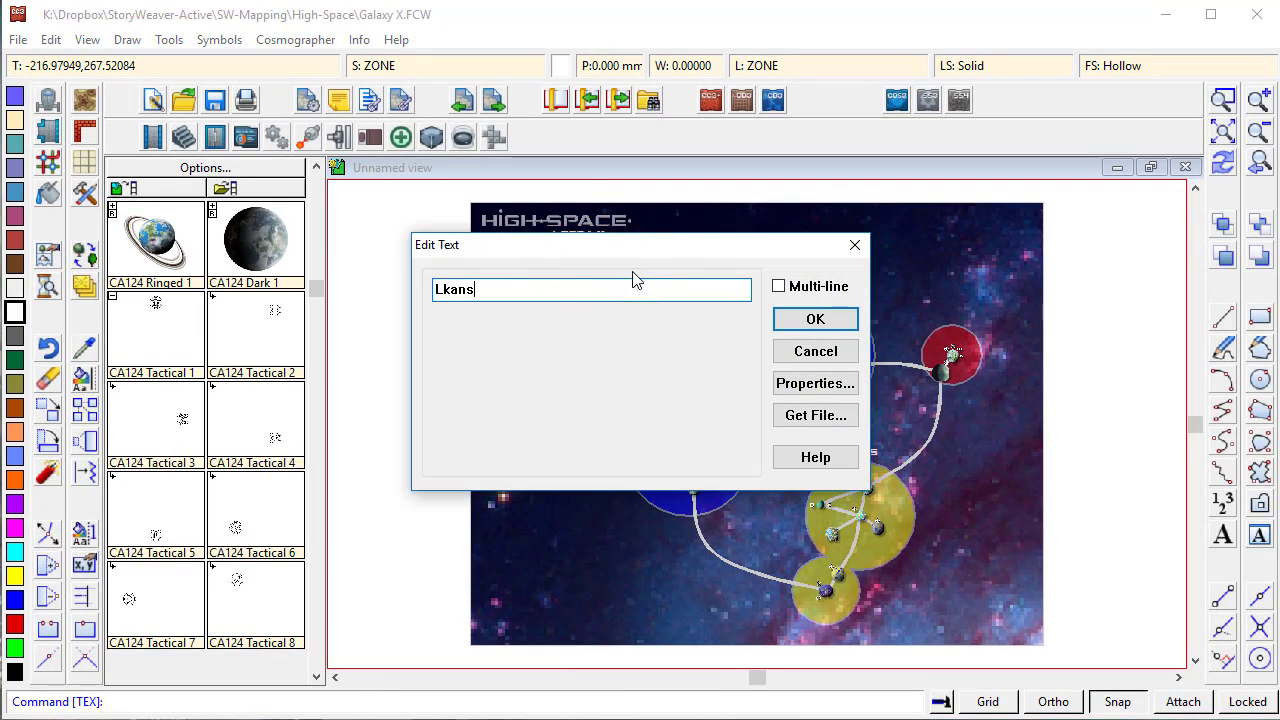
pyautogui.press('Return')
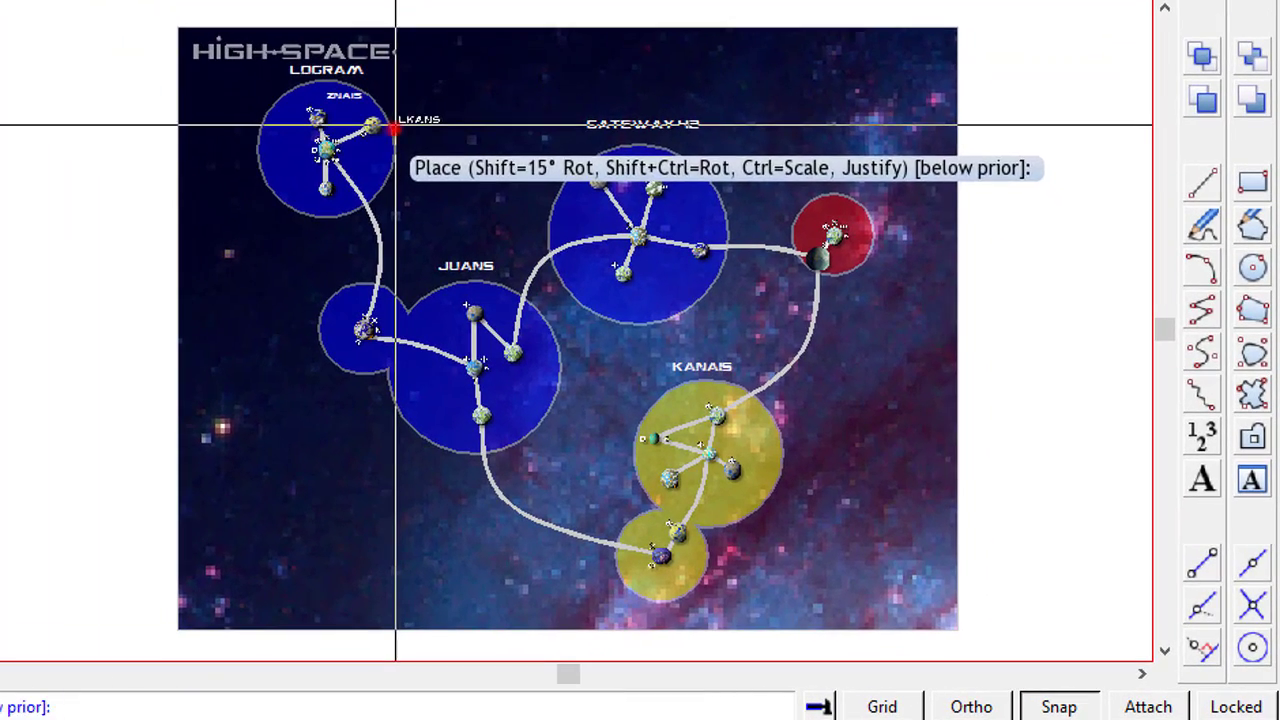
pyautogui.click(396, 127)
# - Place the label "Iloas" beside the lowest planet in the LOGRAM sector
pyautogui.click(243, 228)
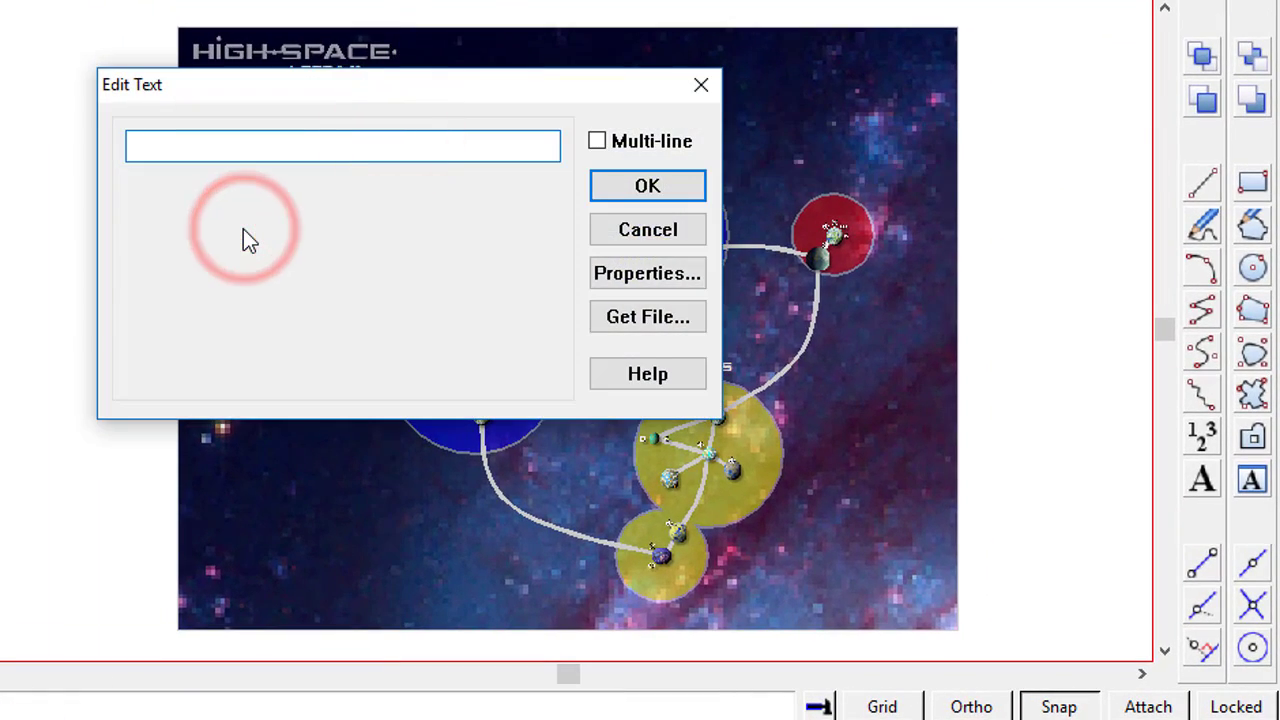
pyautogui.write('Ildas')
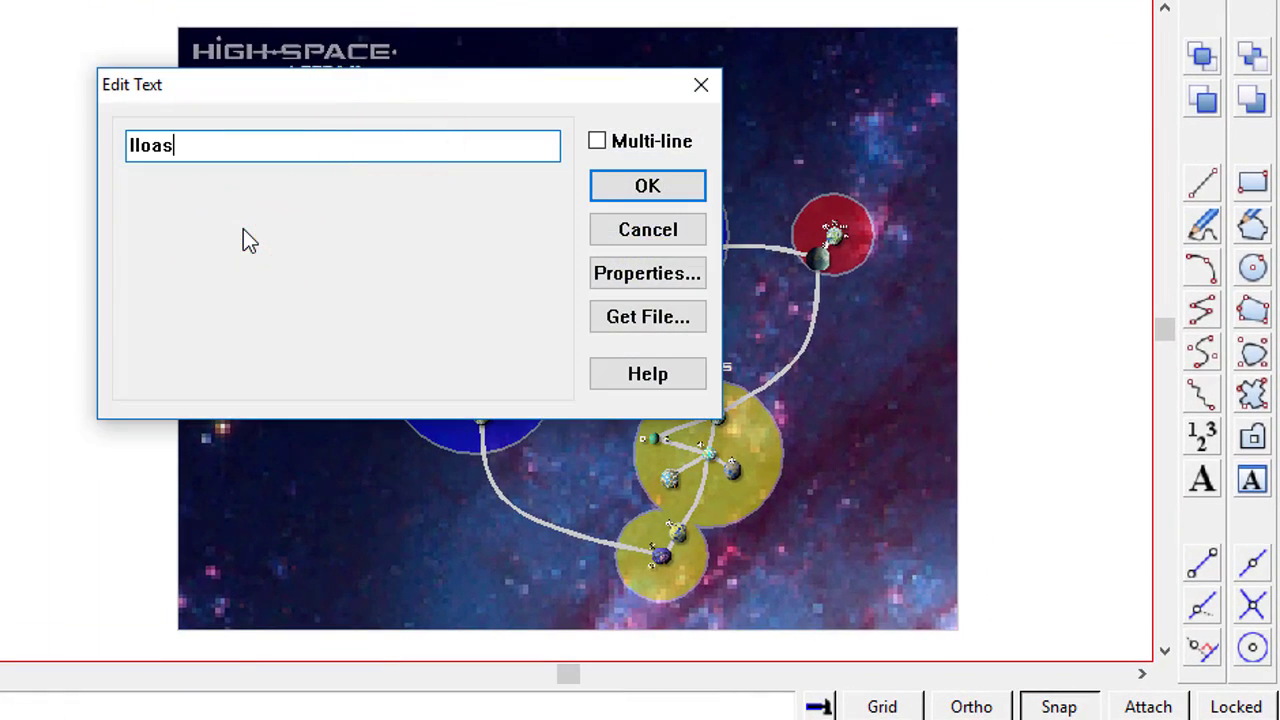
pyautogui.press('Return')
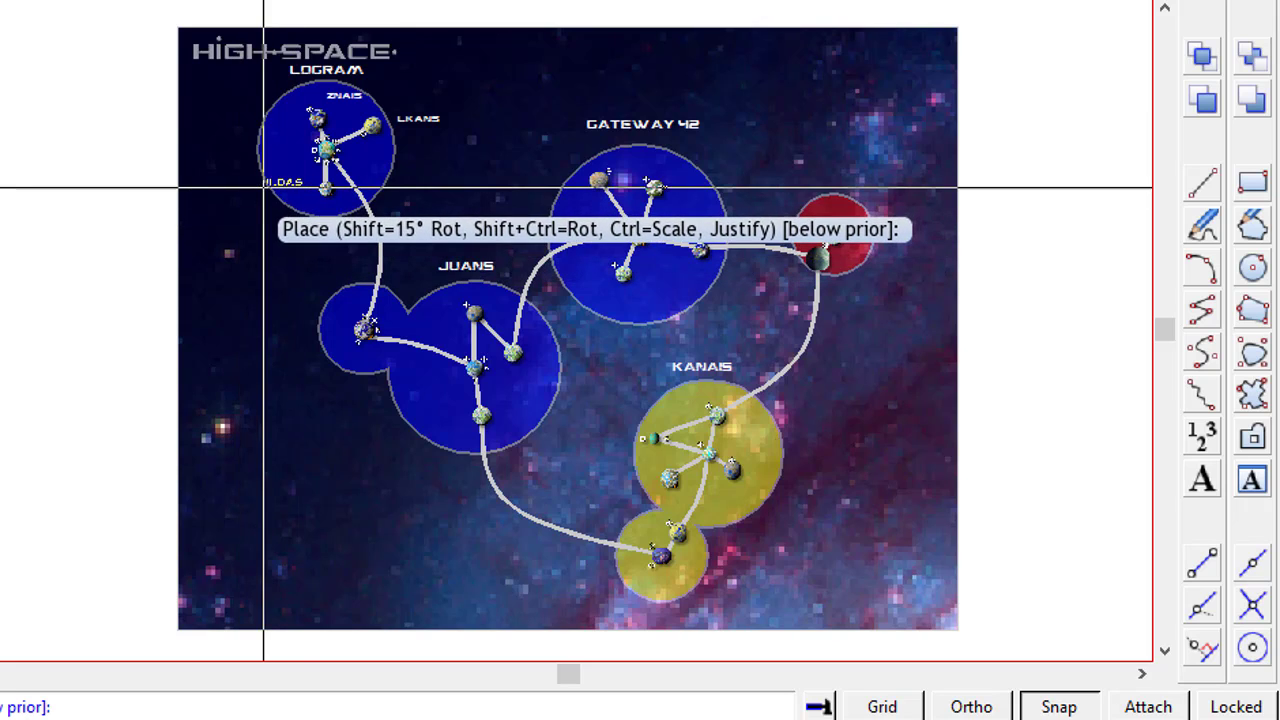
pyautogui.click(272, 195)
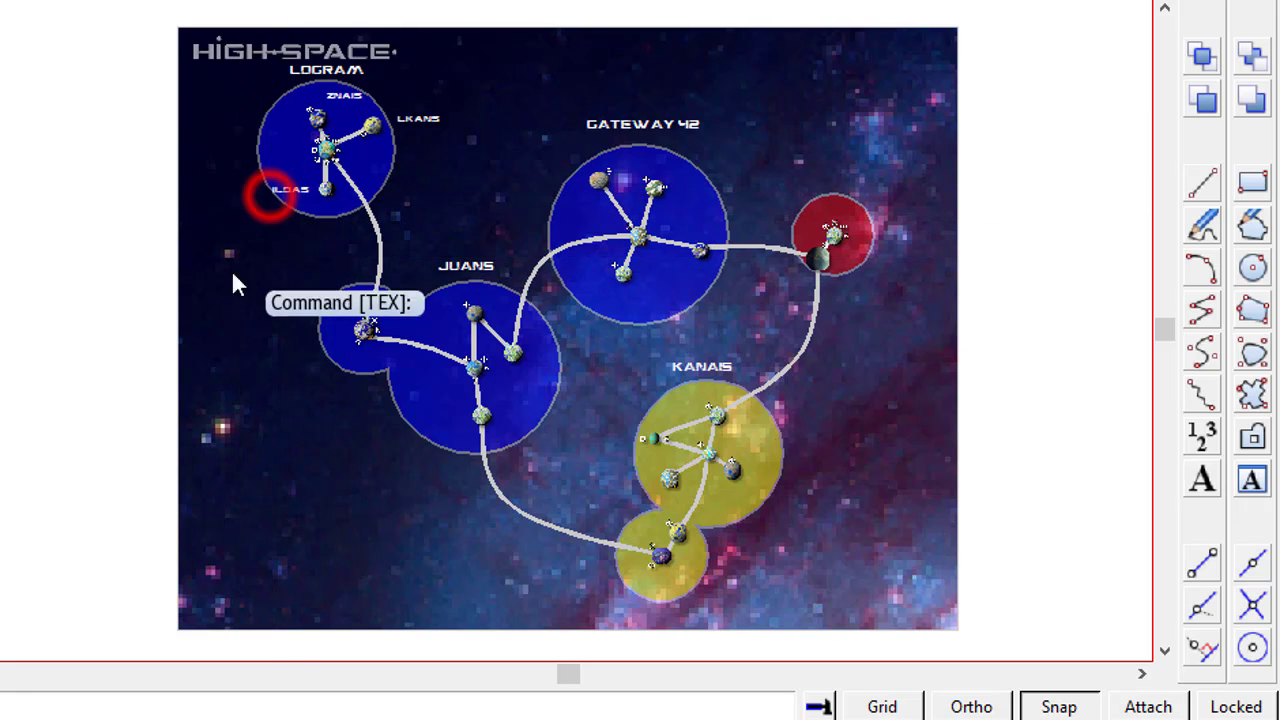
# - Place the label "NHANA" beside the planet in the small blue area adjoining the JUANS sector
pyautogui.click(229, 357)
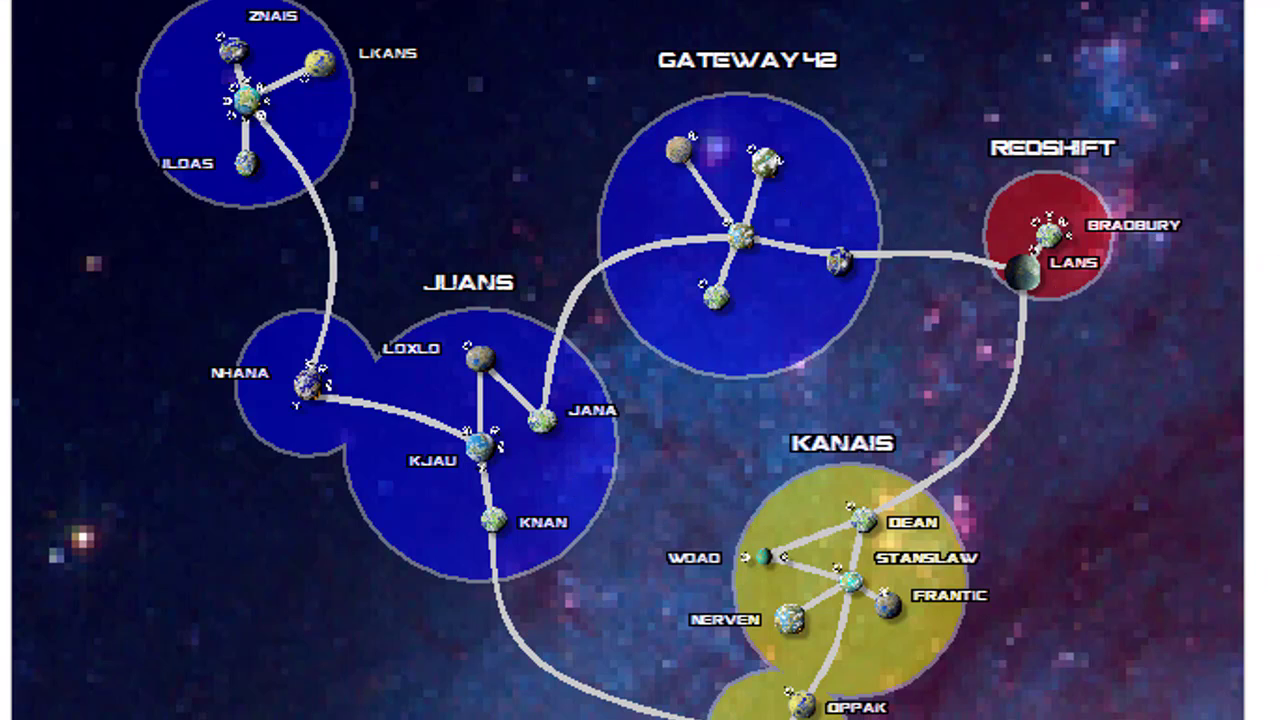
pyautogui.scroll(1, 55, 566)
pyautogui.scroll(1, 568, 606)
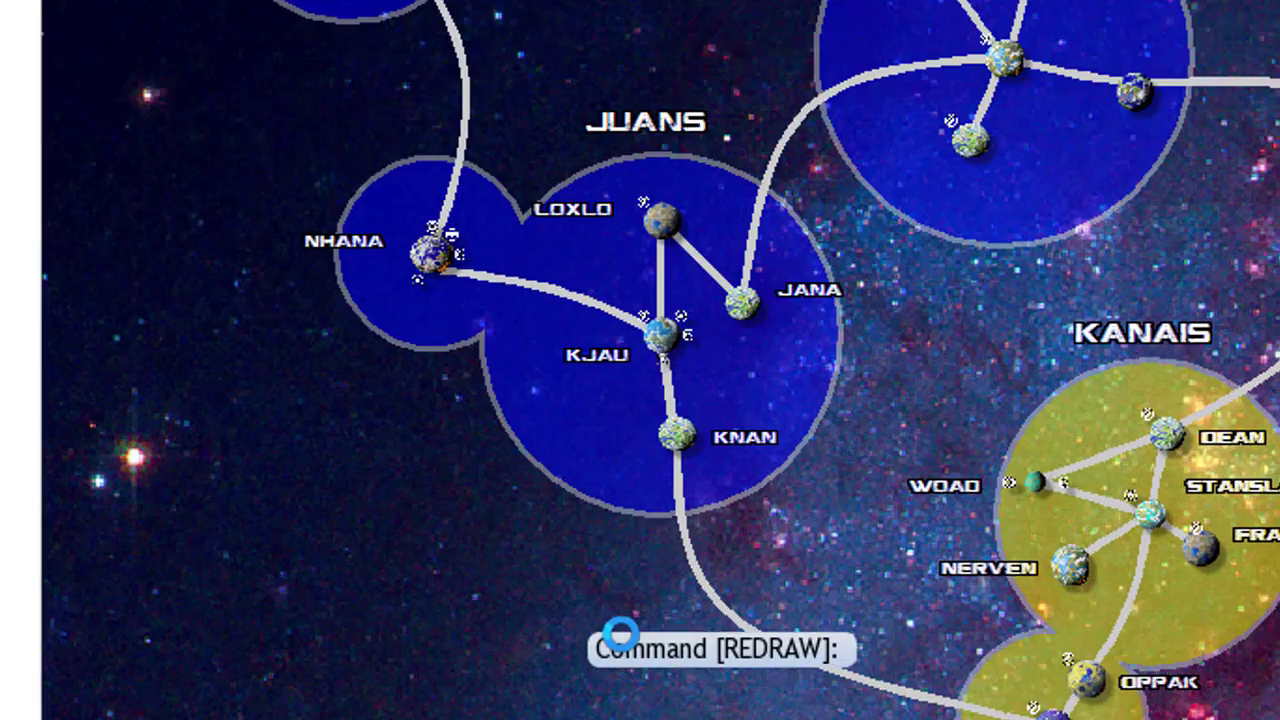
pyautogui.scroll(-1, 1050, 575)
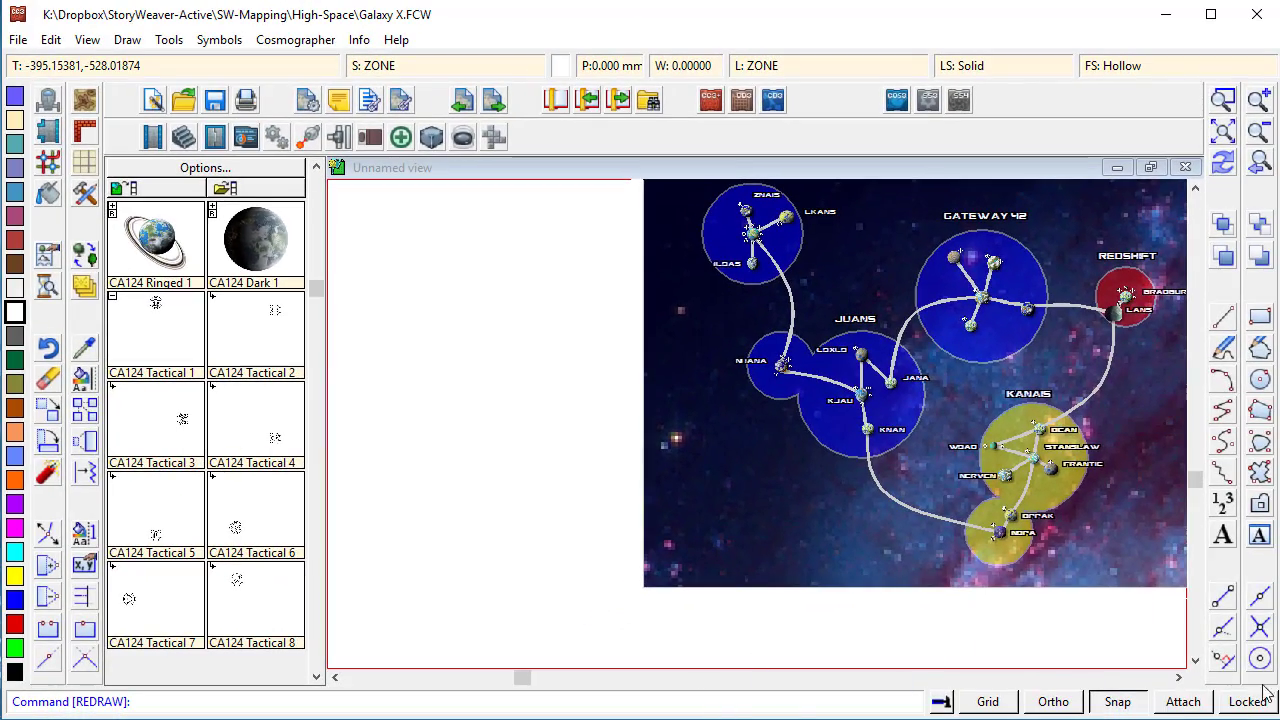
# - Place the Map Title symbol with the text "Galaxy X" near the map's upper edge
pyautogui.click(1178, 678)
pyautogui.click(1178, 678)
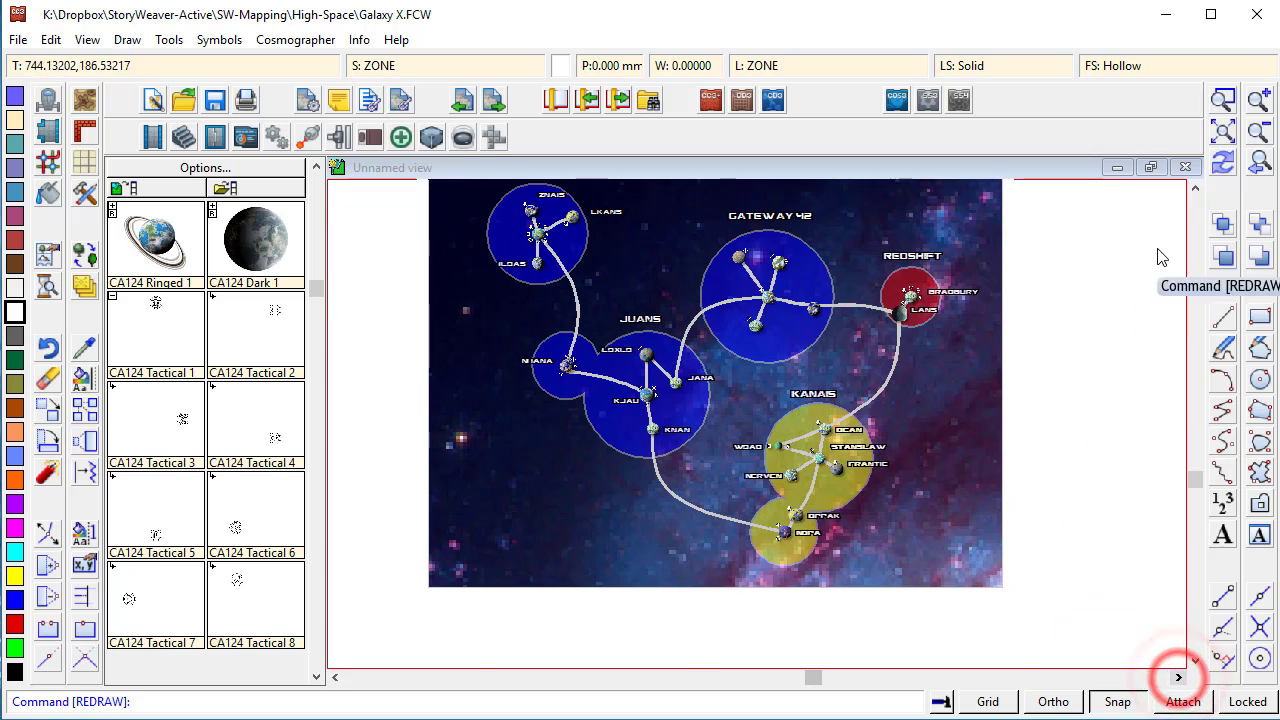
pyautogui.click(1197, 192)
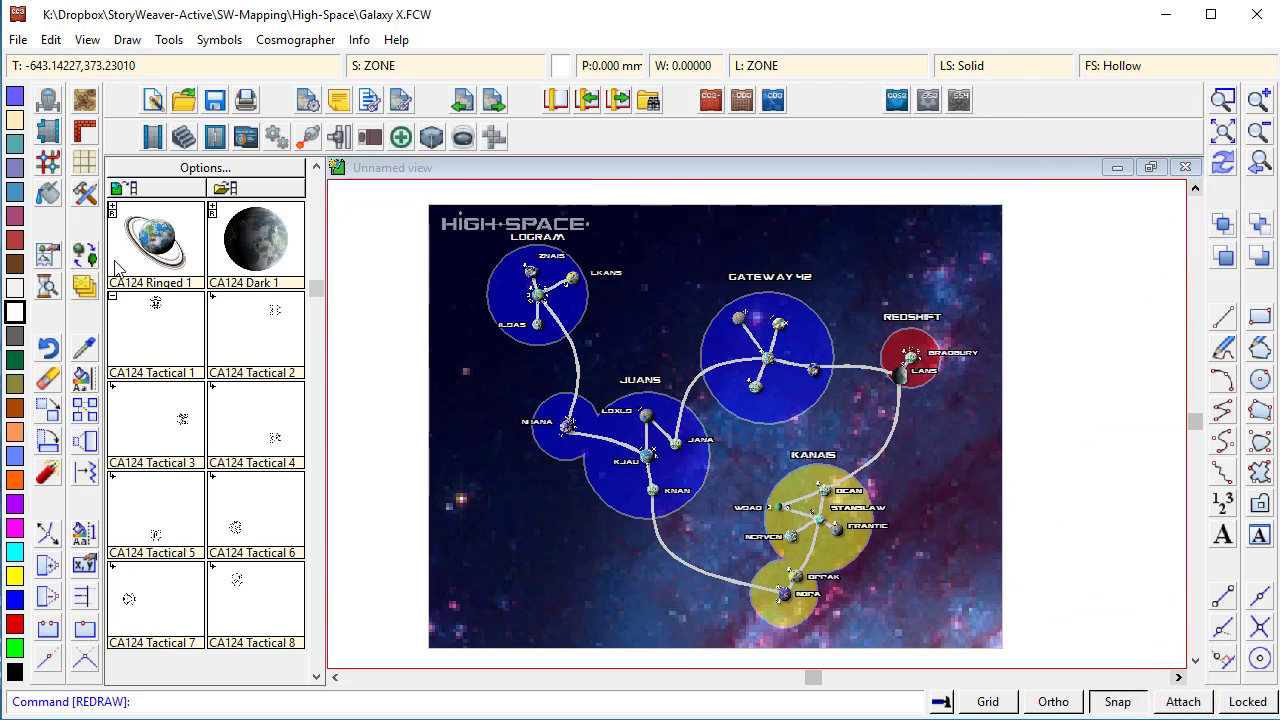
pyautogui.scroll(2, 310, 293)
pyautogui.click(314, 243)
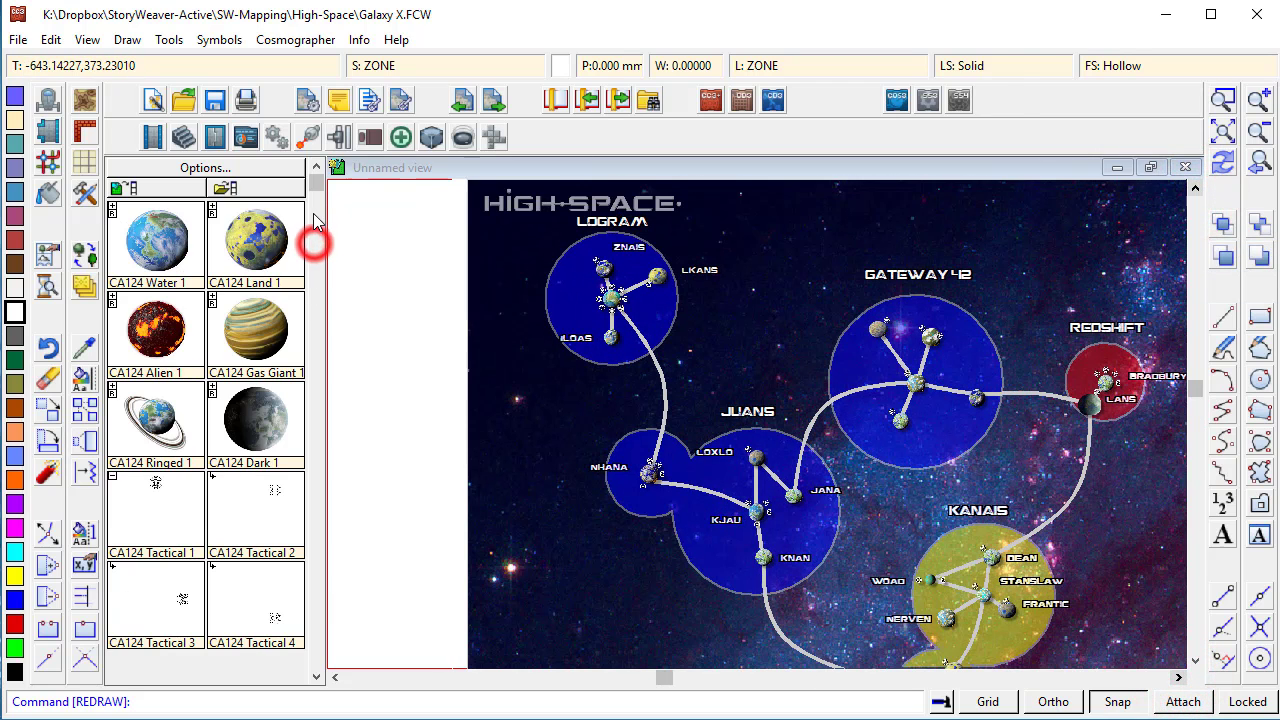
pyautogui.click(155, 192)
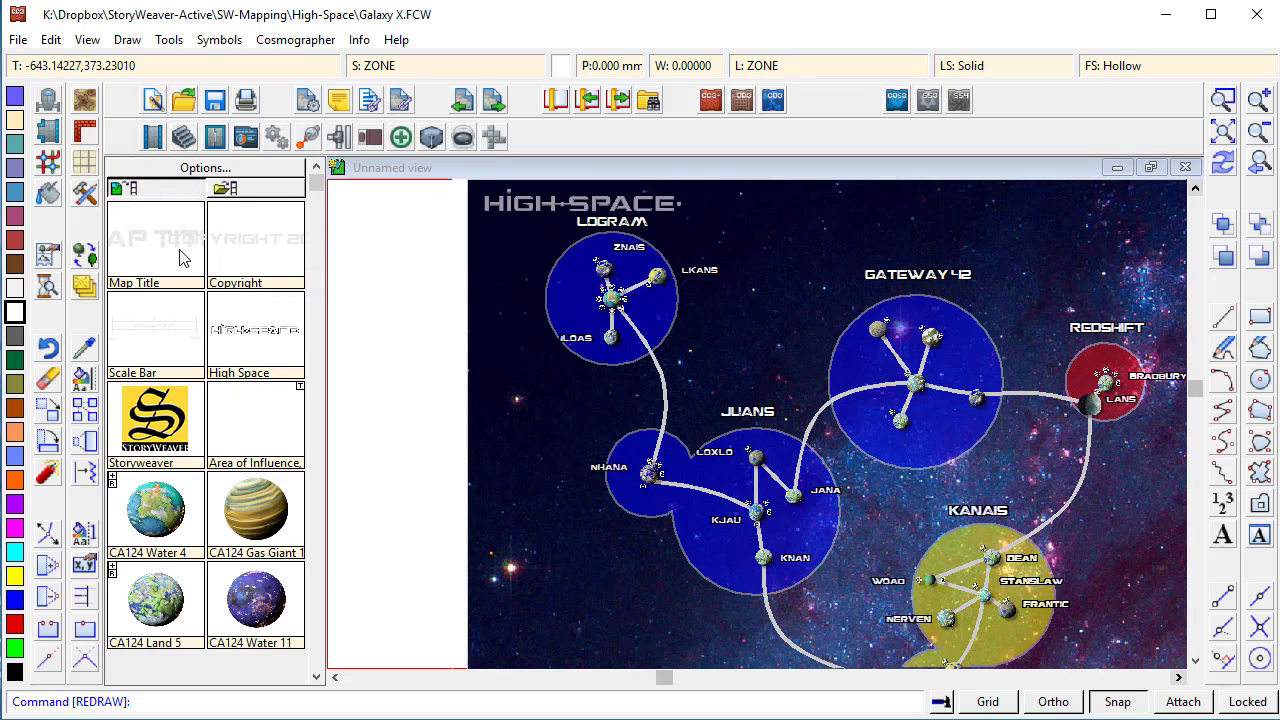
pyautogui.click(138, 243)
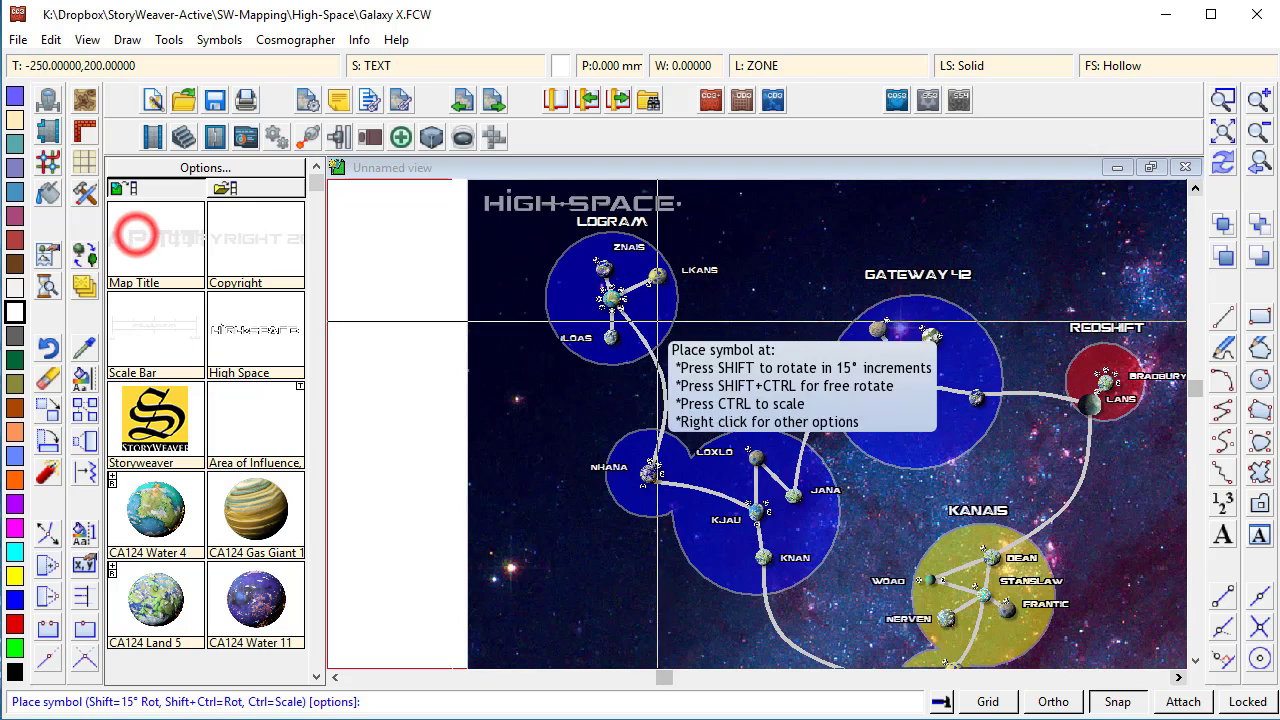
pyautogui.click(709, 204)
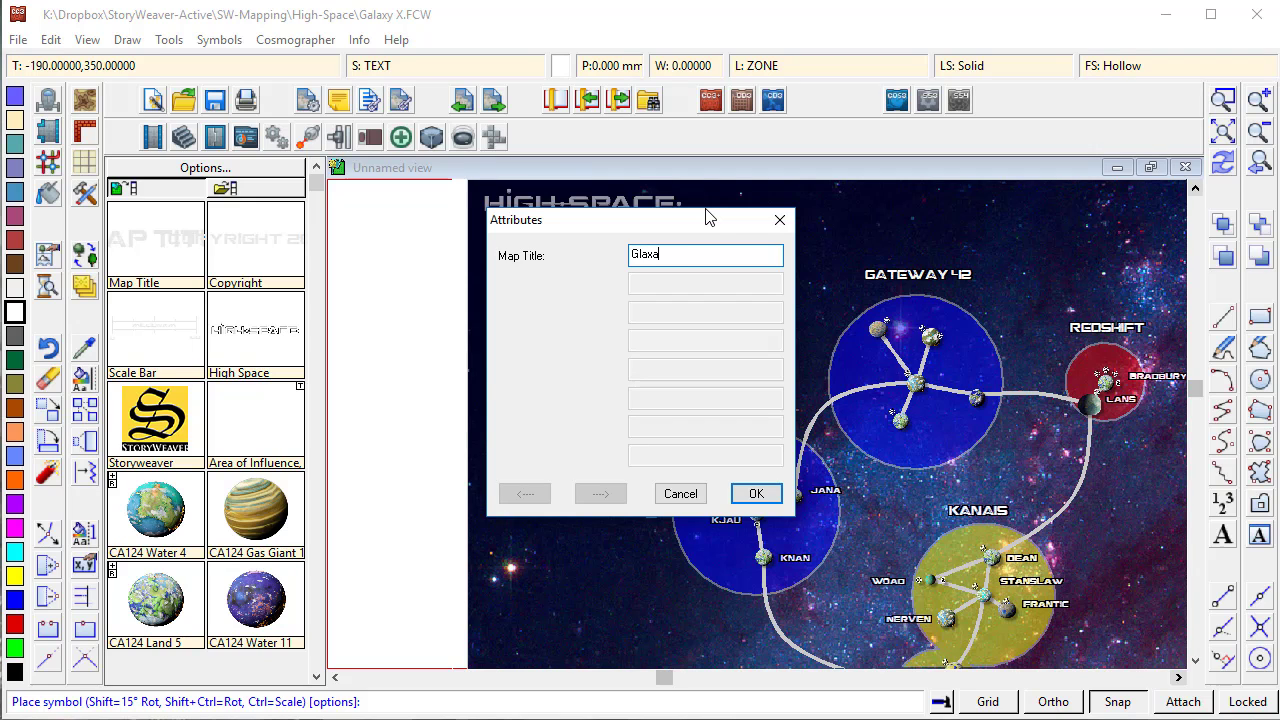
pyautogui.write('Galaxy X')
pyautogui.press('Return')
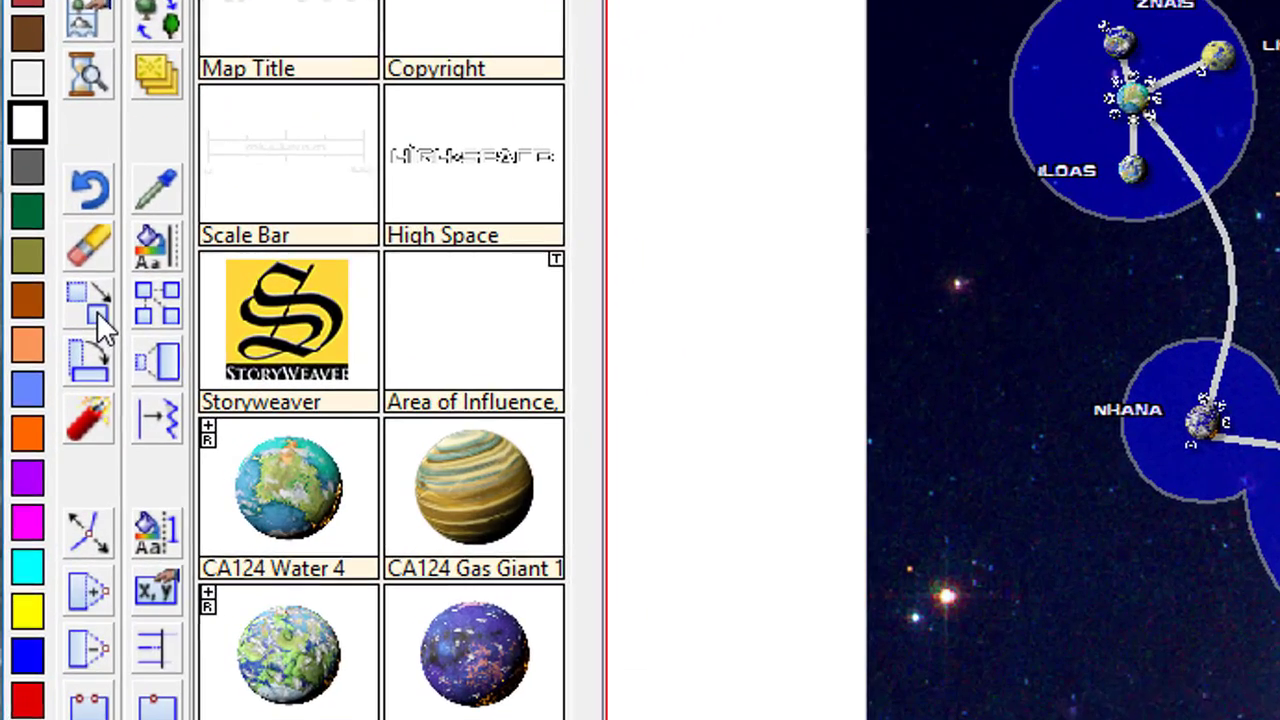
# - Move the "Galaxy X" title to the map's upper-right corner, clear of the High Space logo, and redraw the map
pyautogui.click(49, 409)
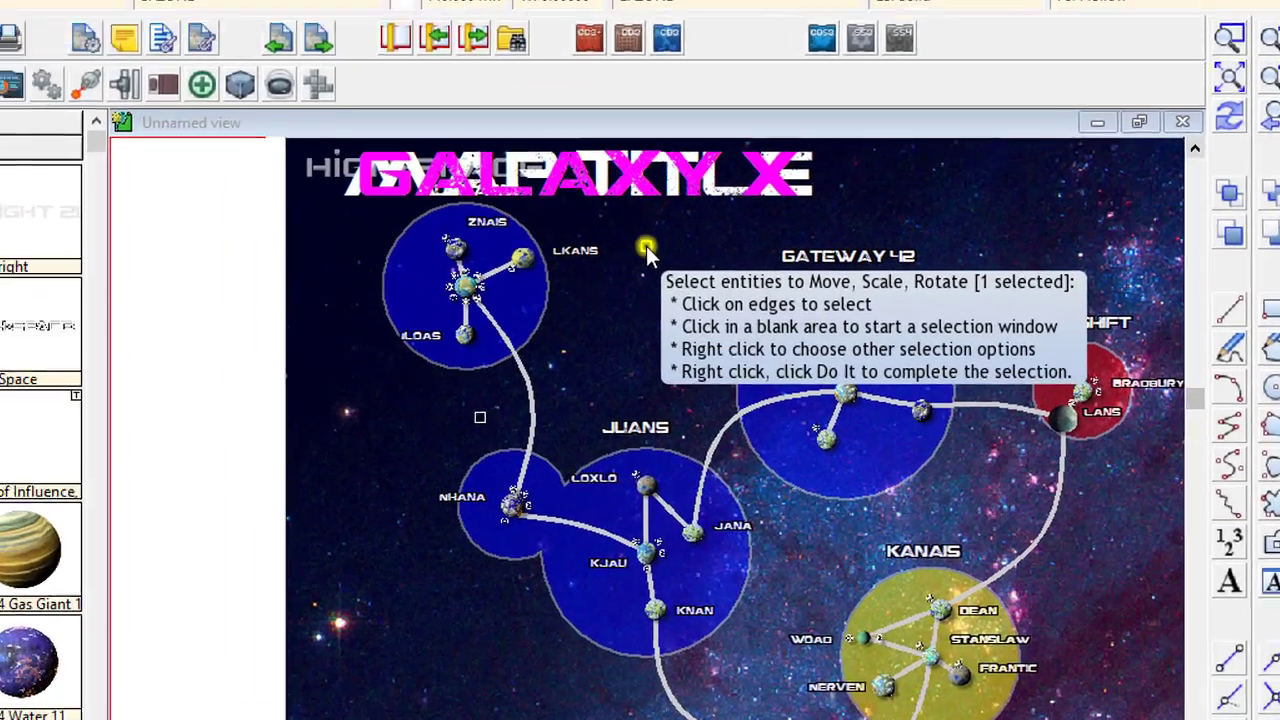
pyautogui.rightClick(756, 268)
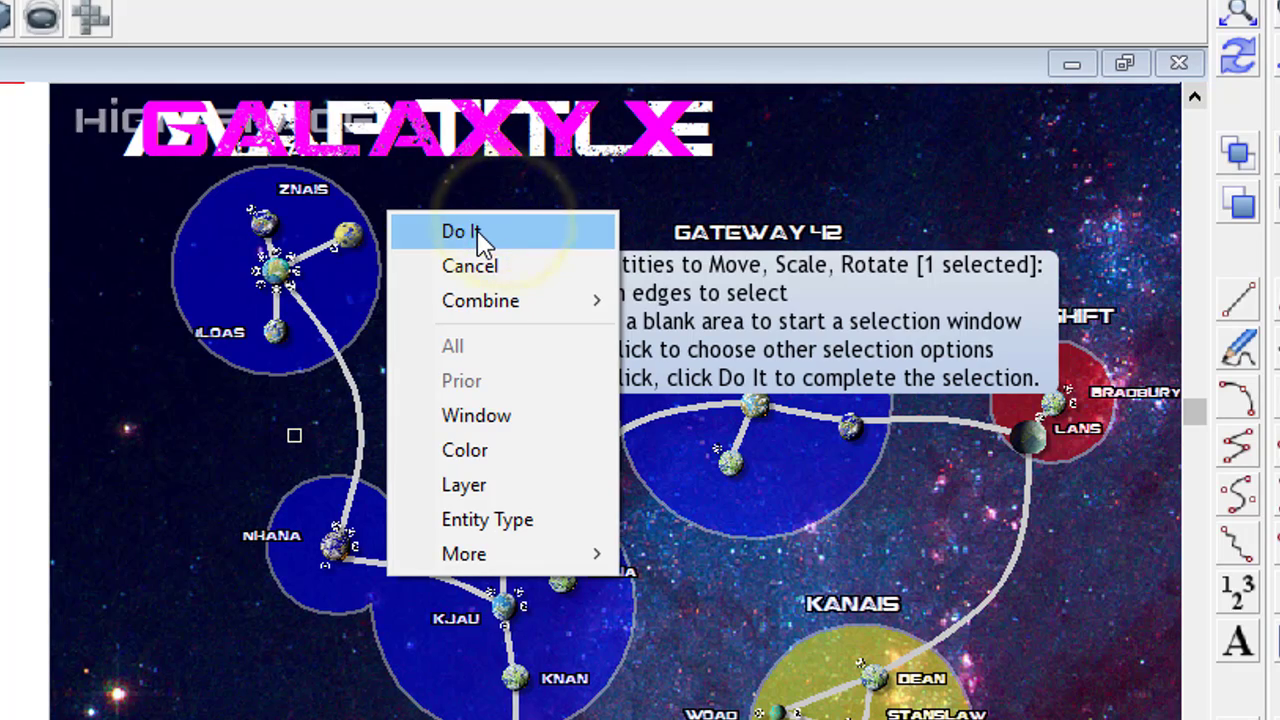
pyautogui.click(740, 272)
pyautogui.click(479, 212)
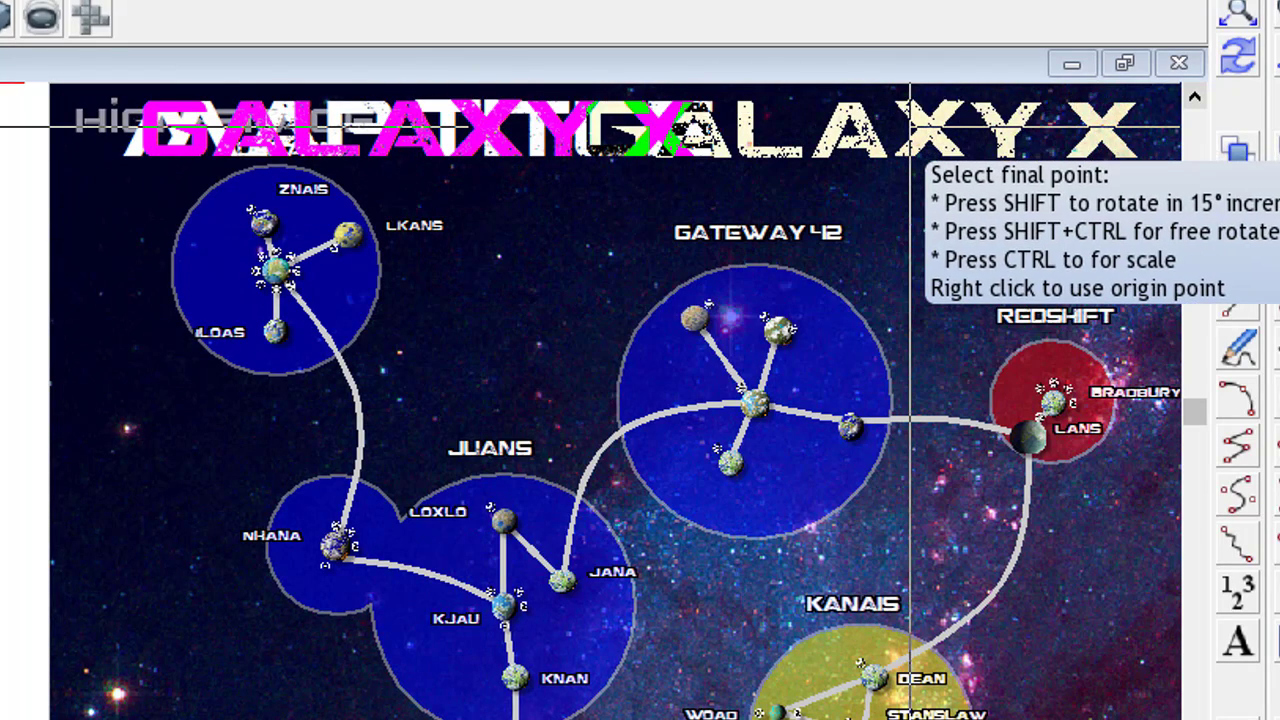
pyautogui.click(910, 126)
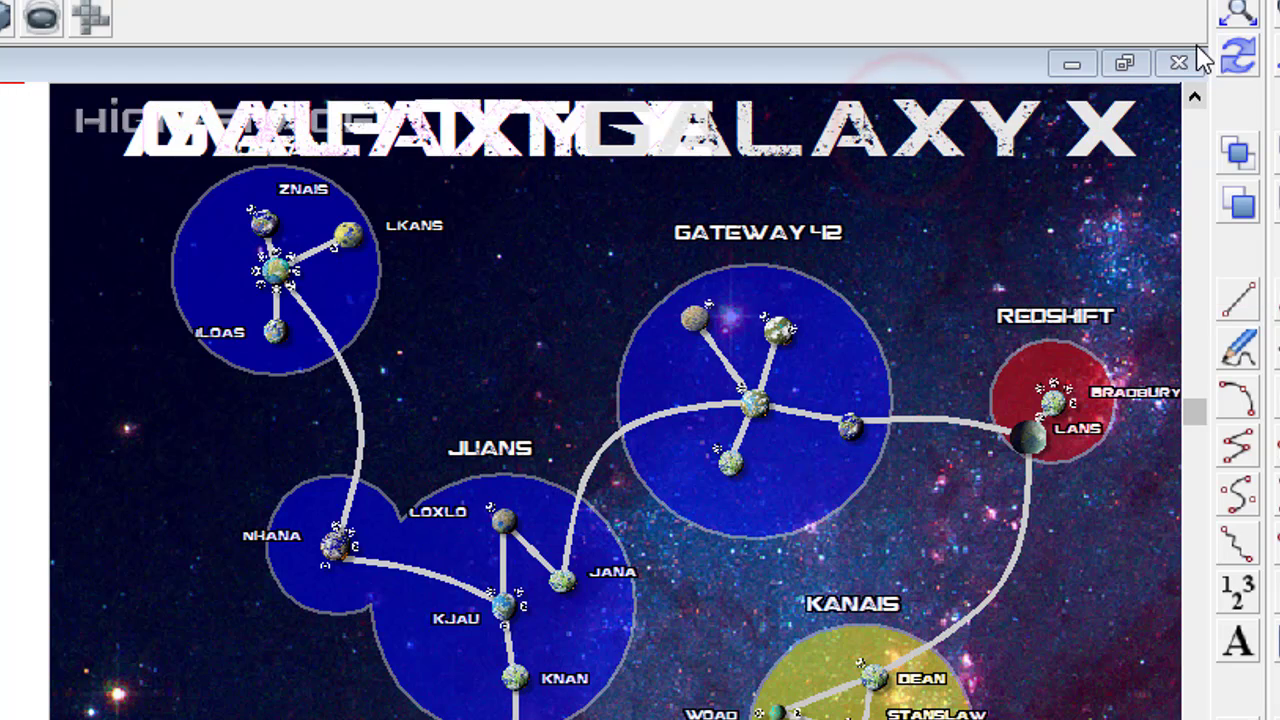
pyautogui.click(1232, 57)
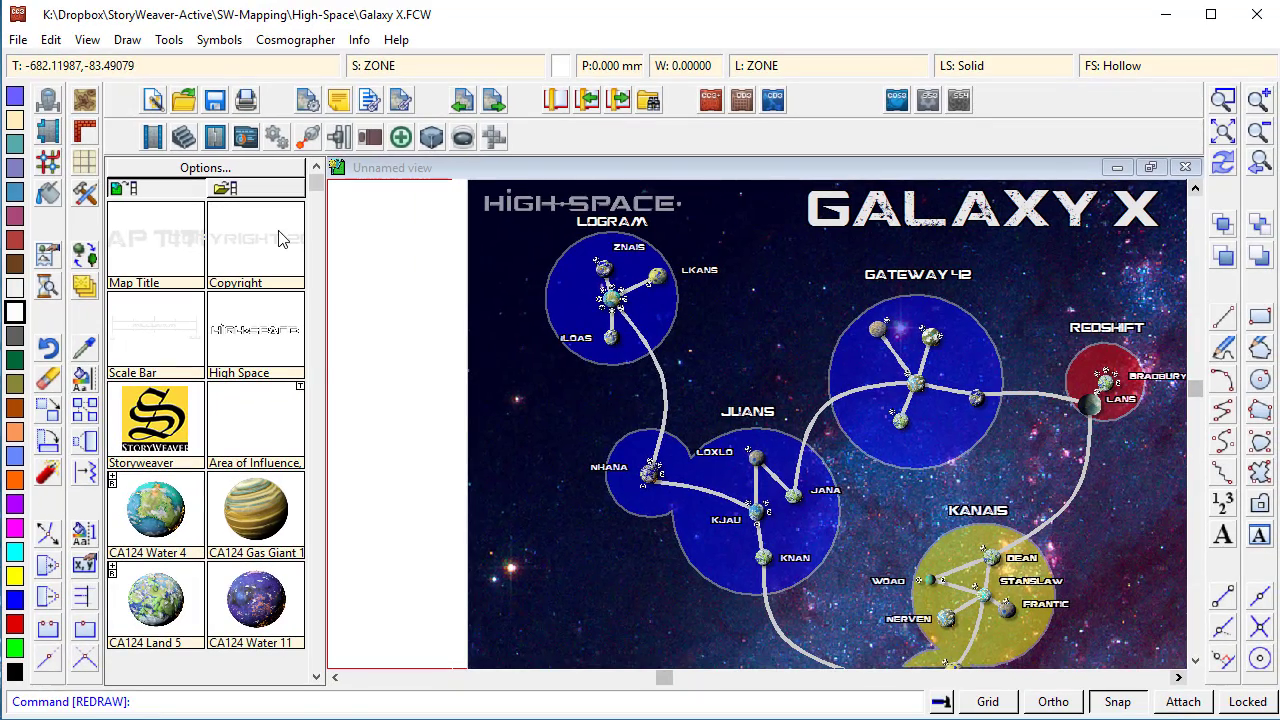
# - Place the Copyright symbol reading "Copyright 2017 StoryWeaver Games" near the map's lower-left corner
pyautogui.click(278, 231)
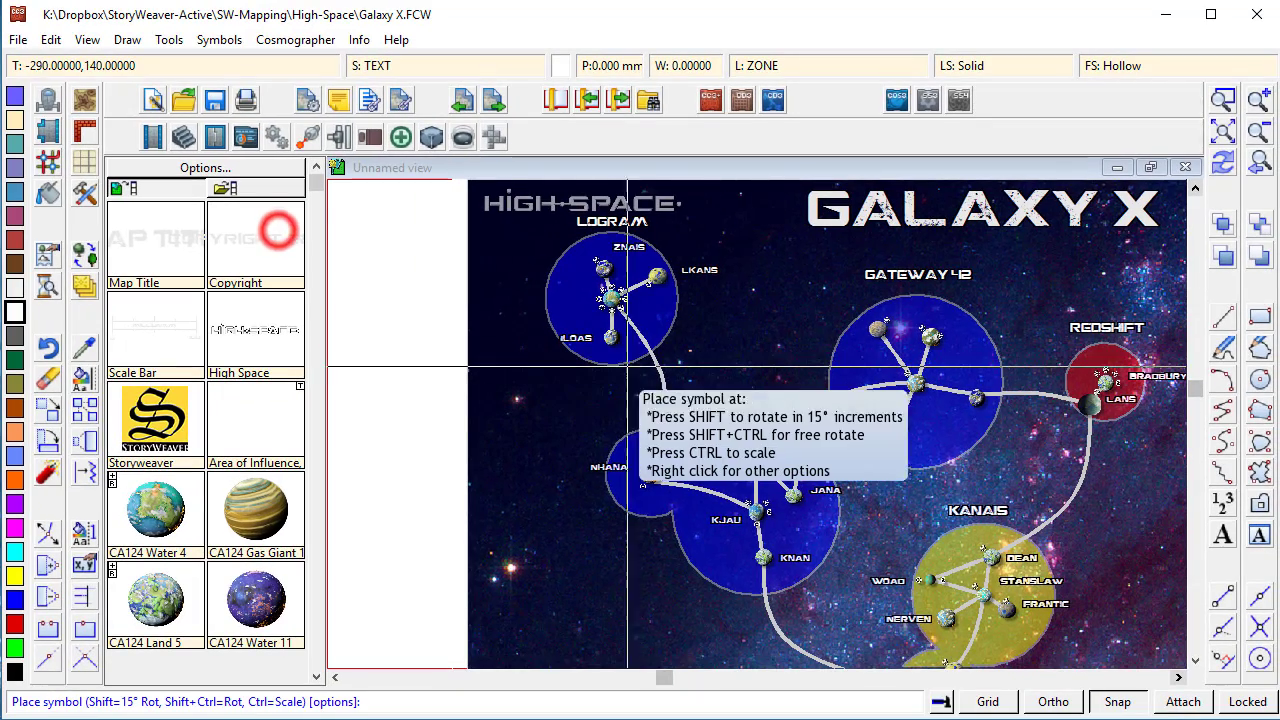
pyautogui.click(511, 640)
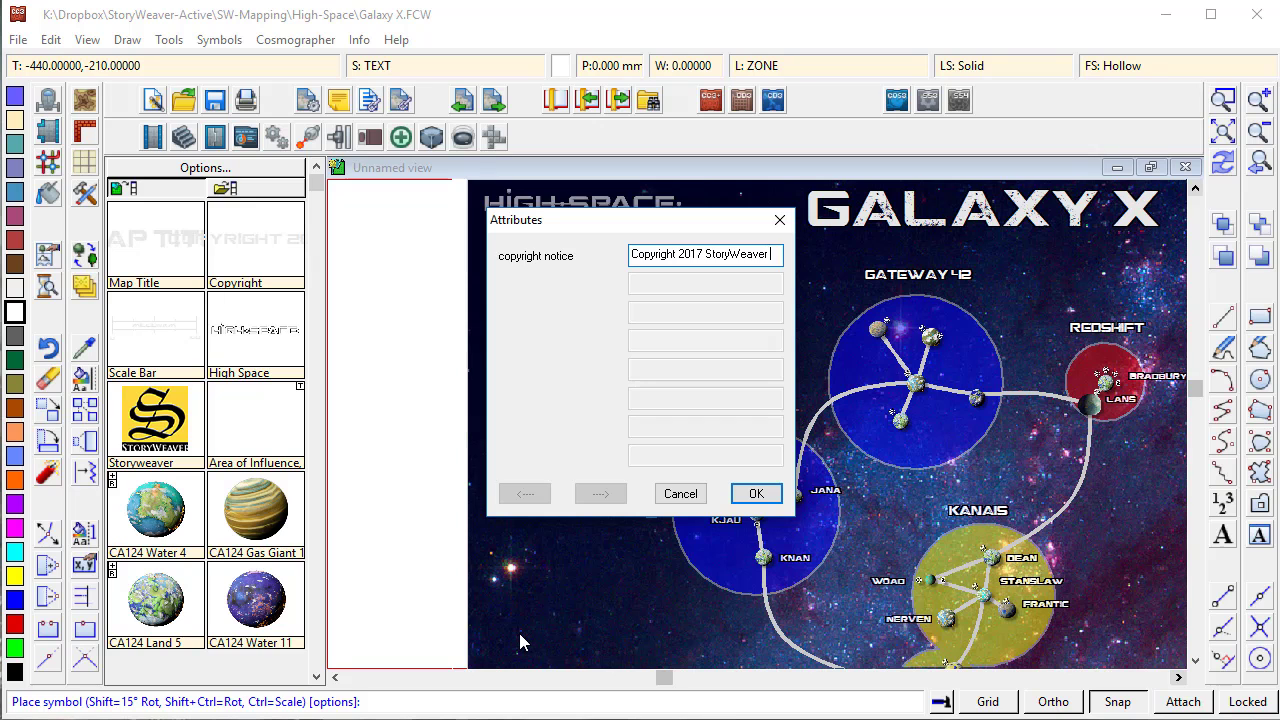
pyautogui.write('s')
pyautogui.press('Return')
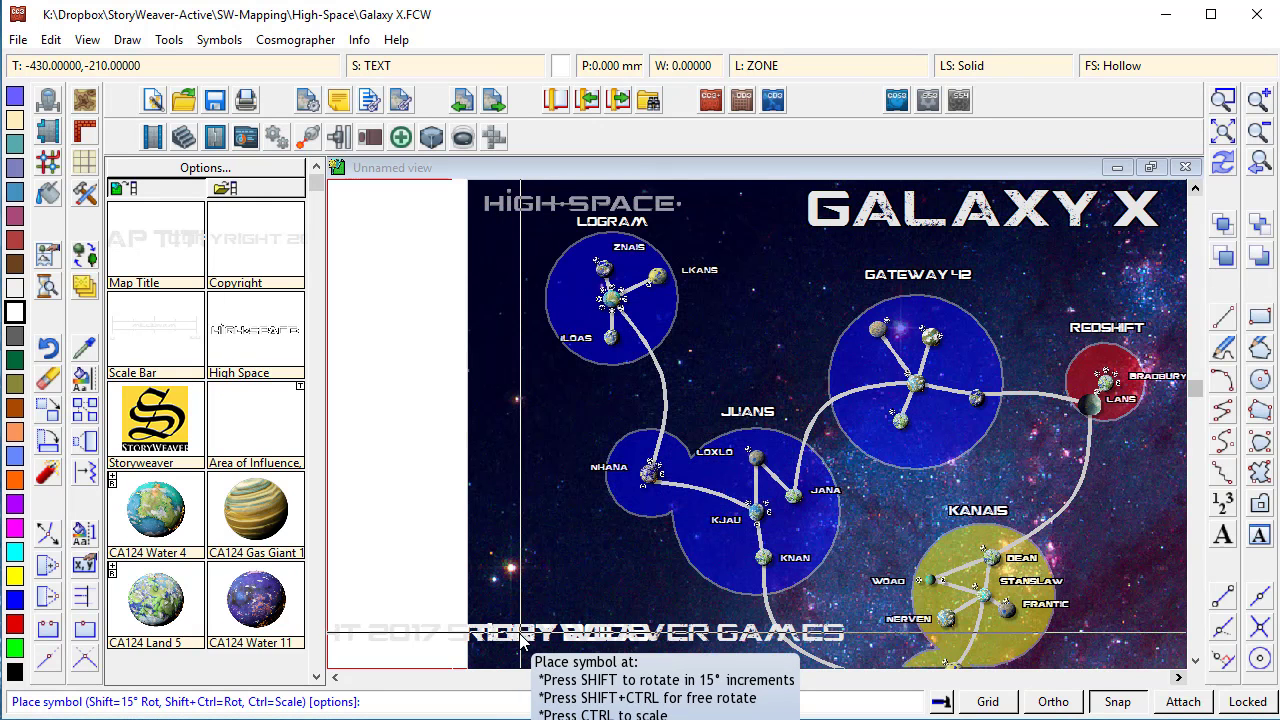
pyautogui.press('Escape')
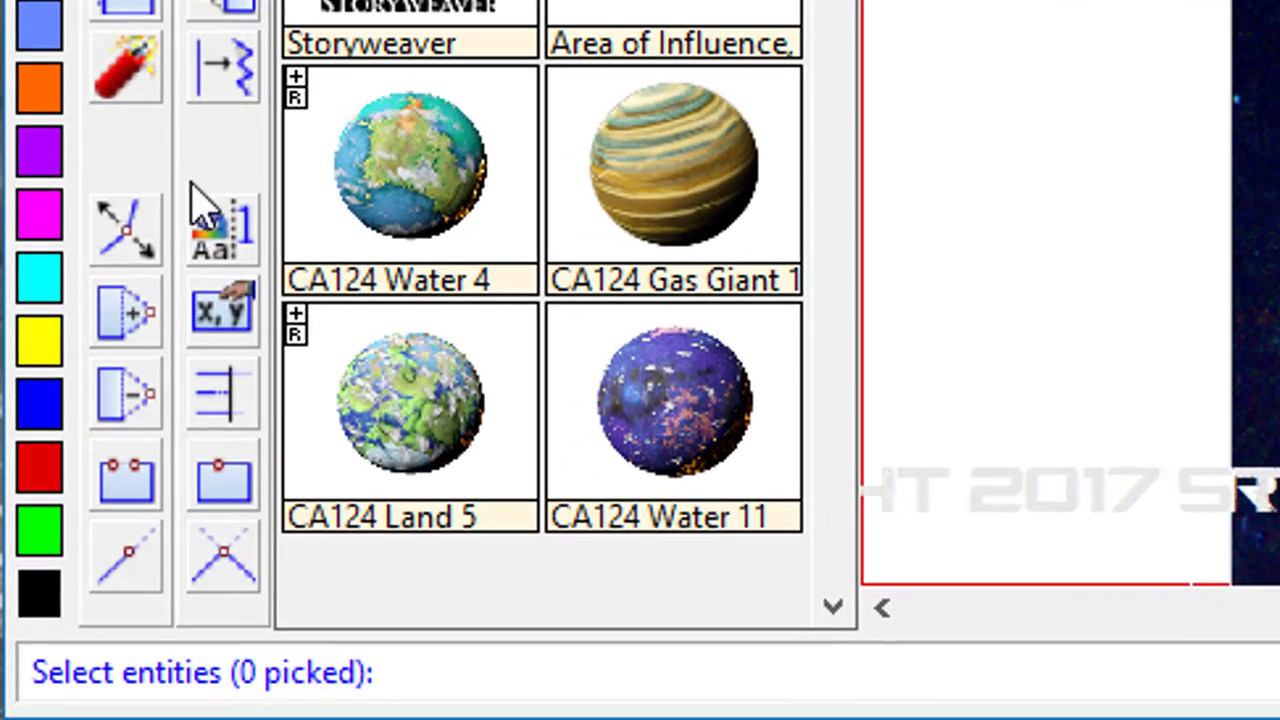
# - Set the copyright notice's text height to 12 in its text properties
pyautogui.click(81, 536)
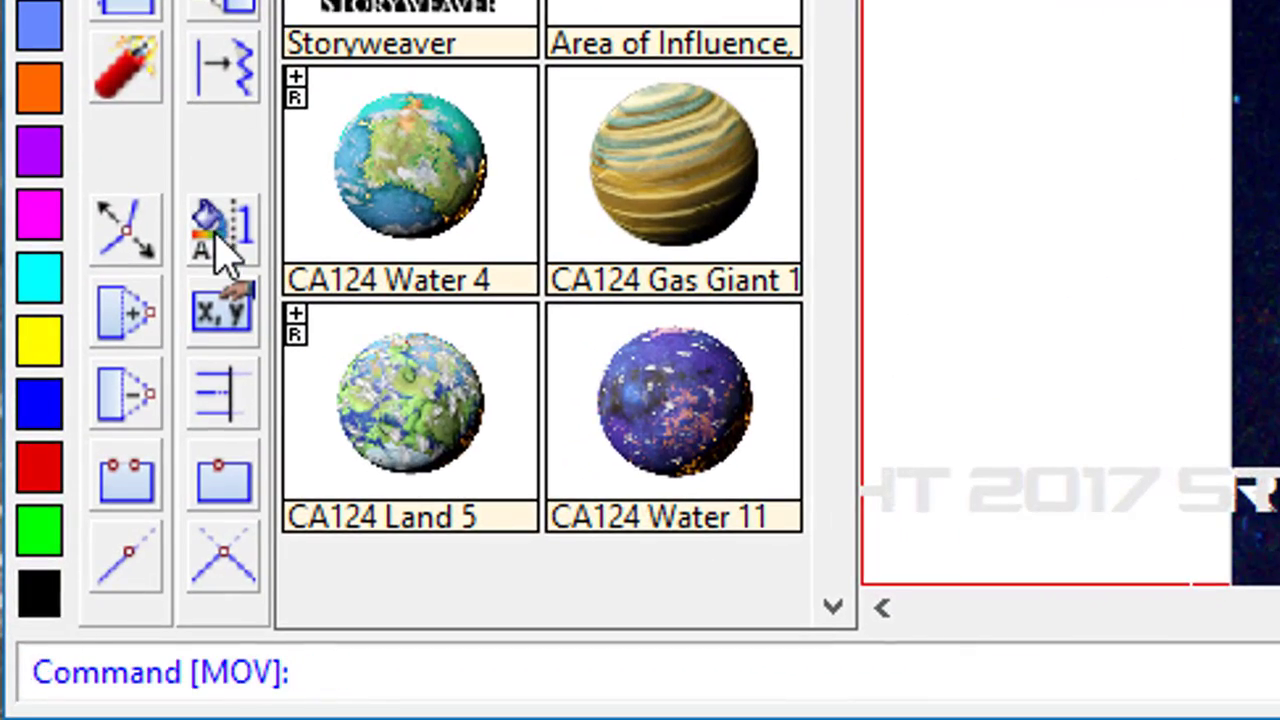
pyautogui.click(219, 245)
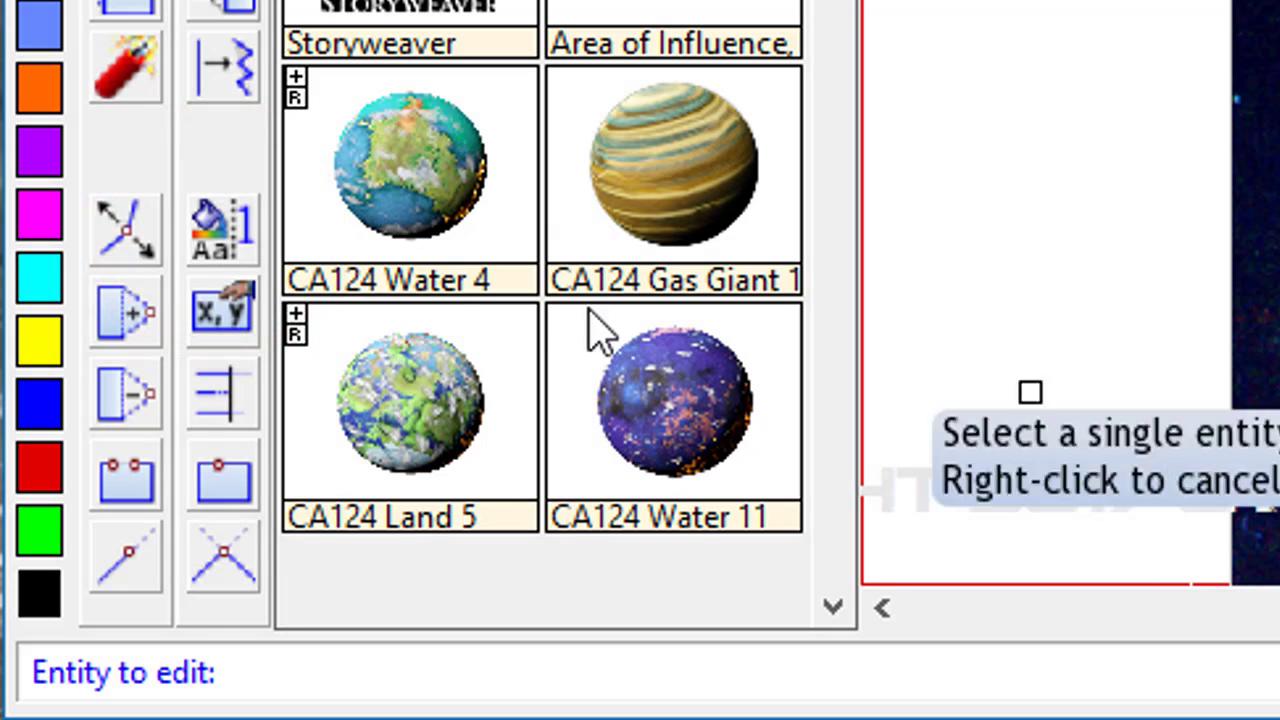
pyautogui.click(225, 245)
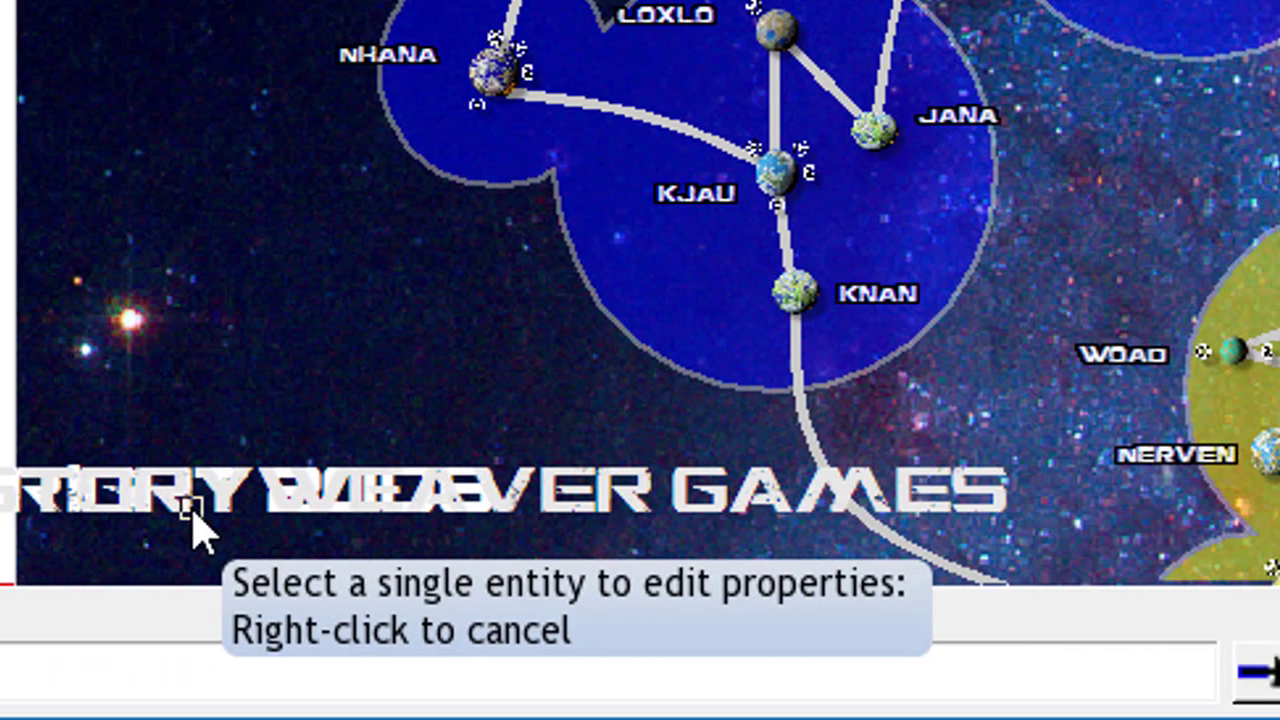
pyautogui.click(527, 504)
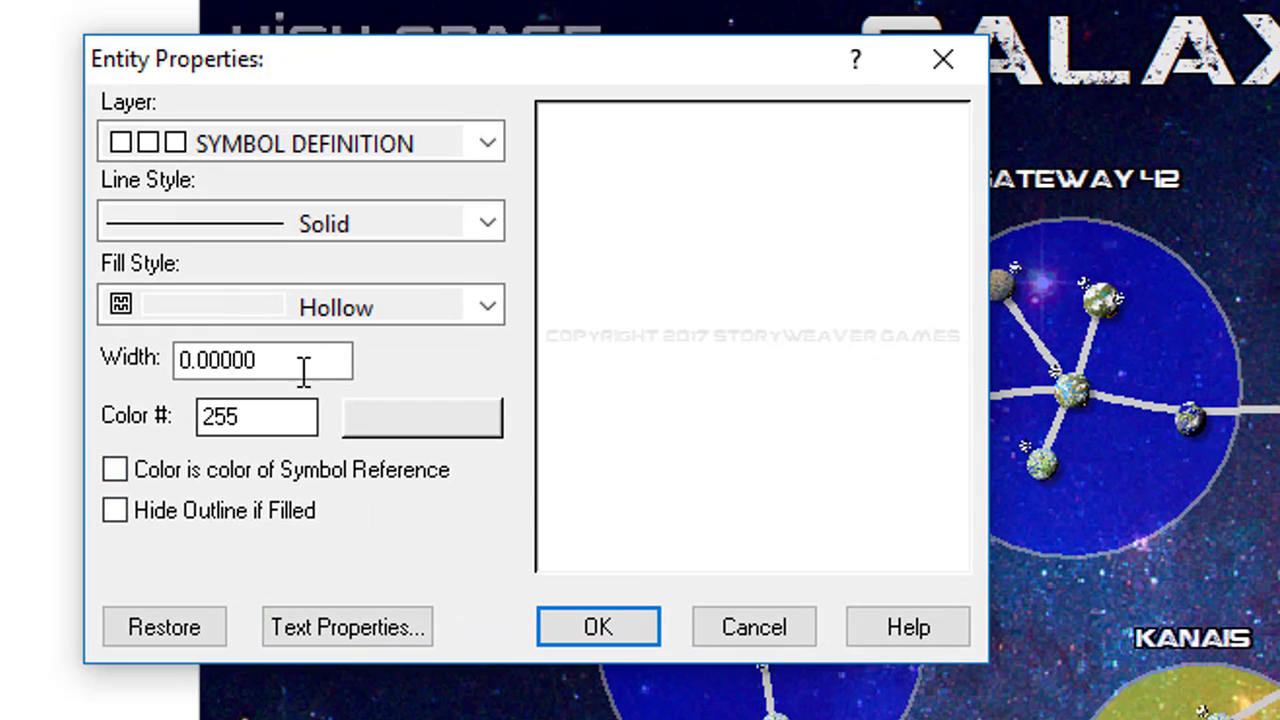
pyautogui.click(304, 630)
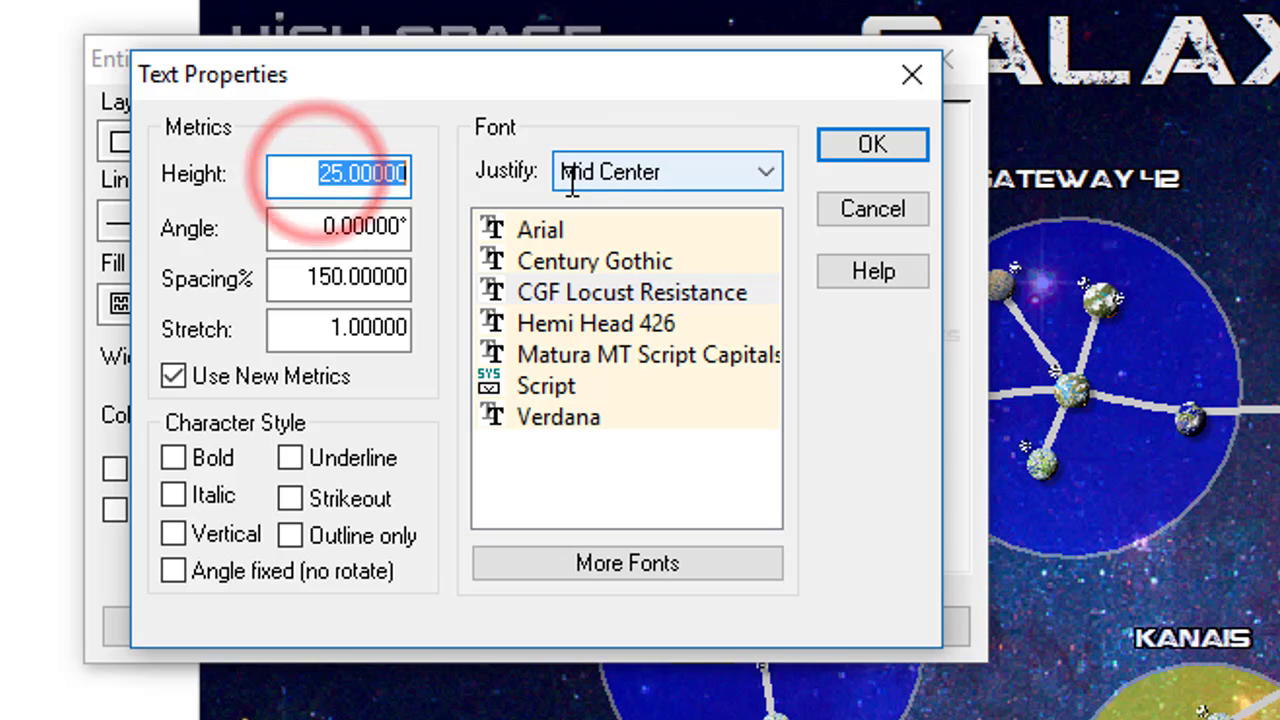
pyautogui.write('14')
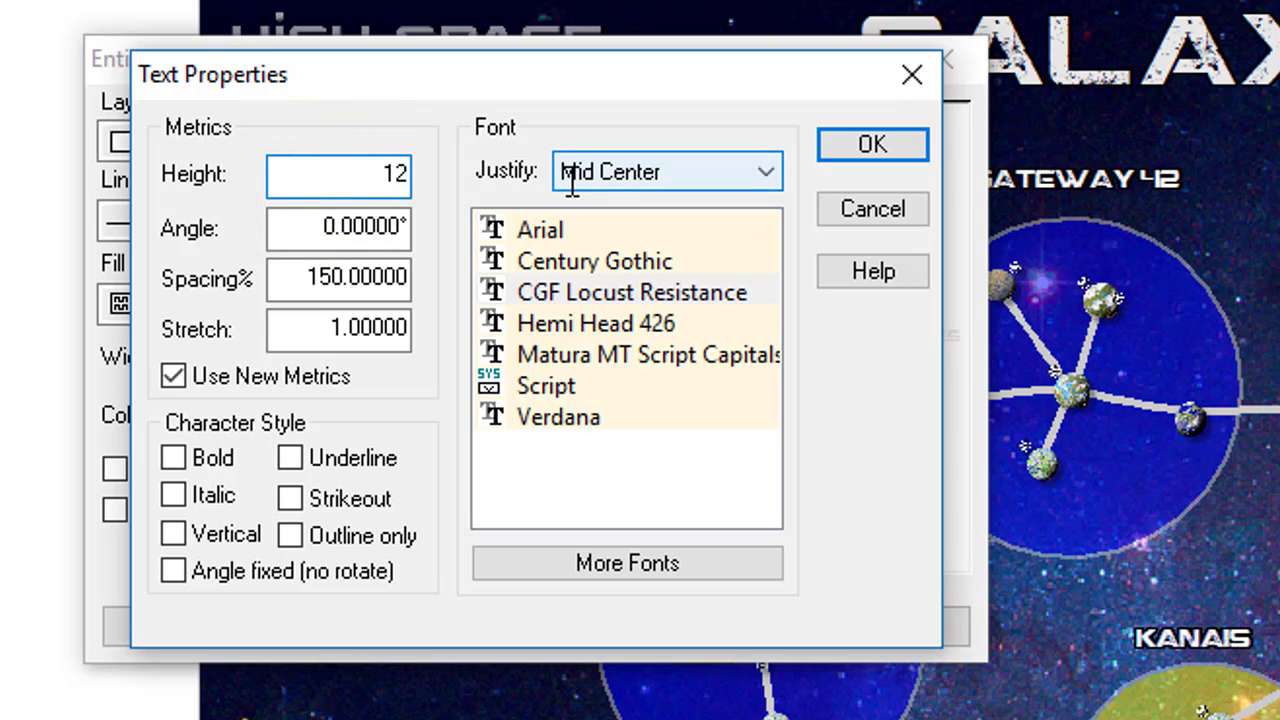
pyautogui.press('Return')
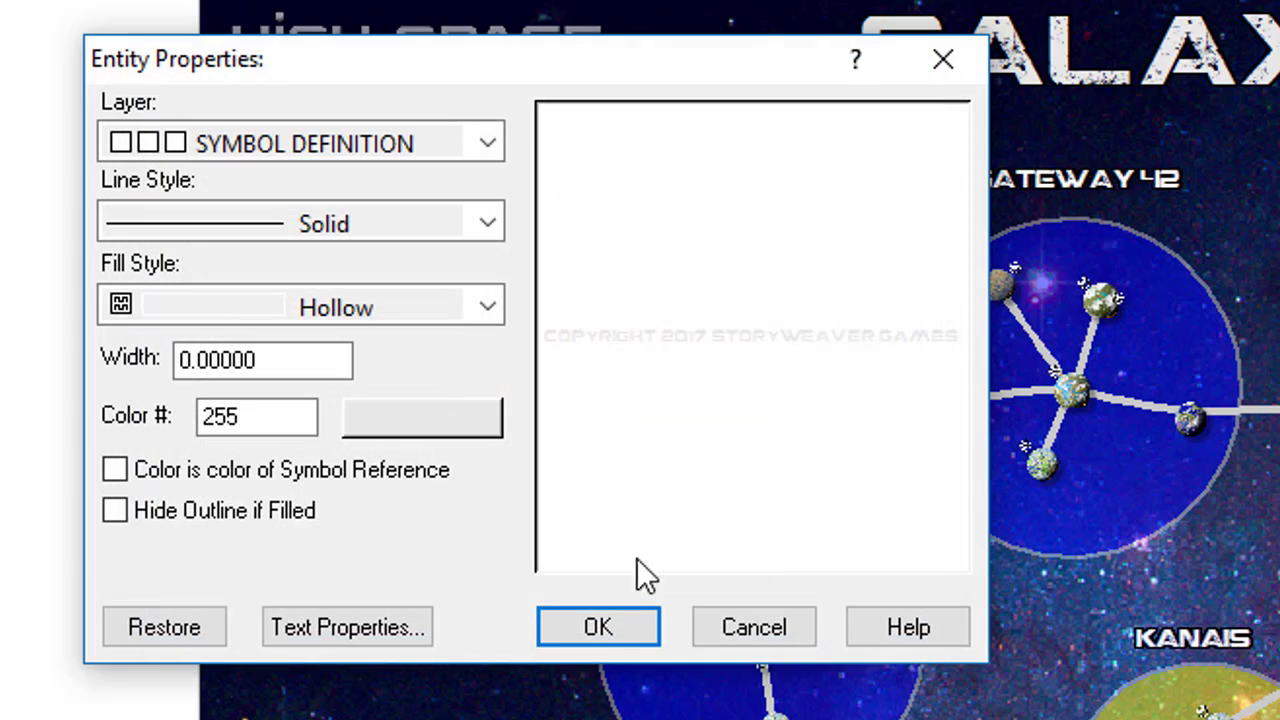
pyautogui.click(605, 618)
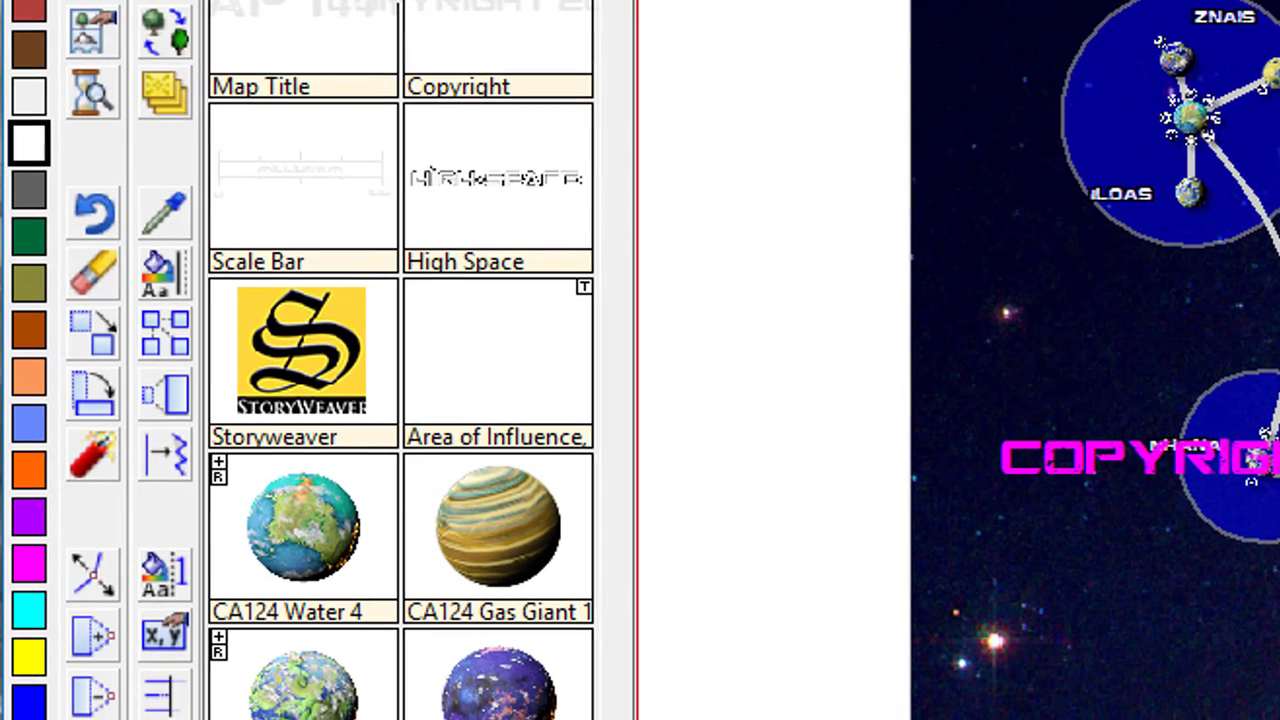
# - Move the copyright notice down and right so it lies within the map's lower-left area
pyautogui.click(93, 338)
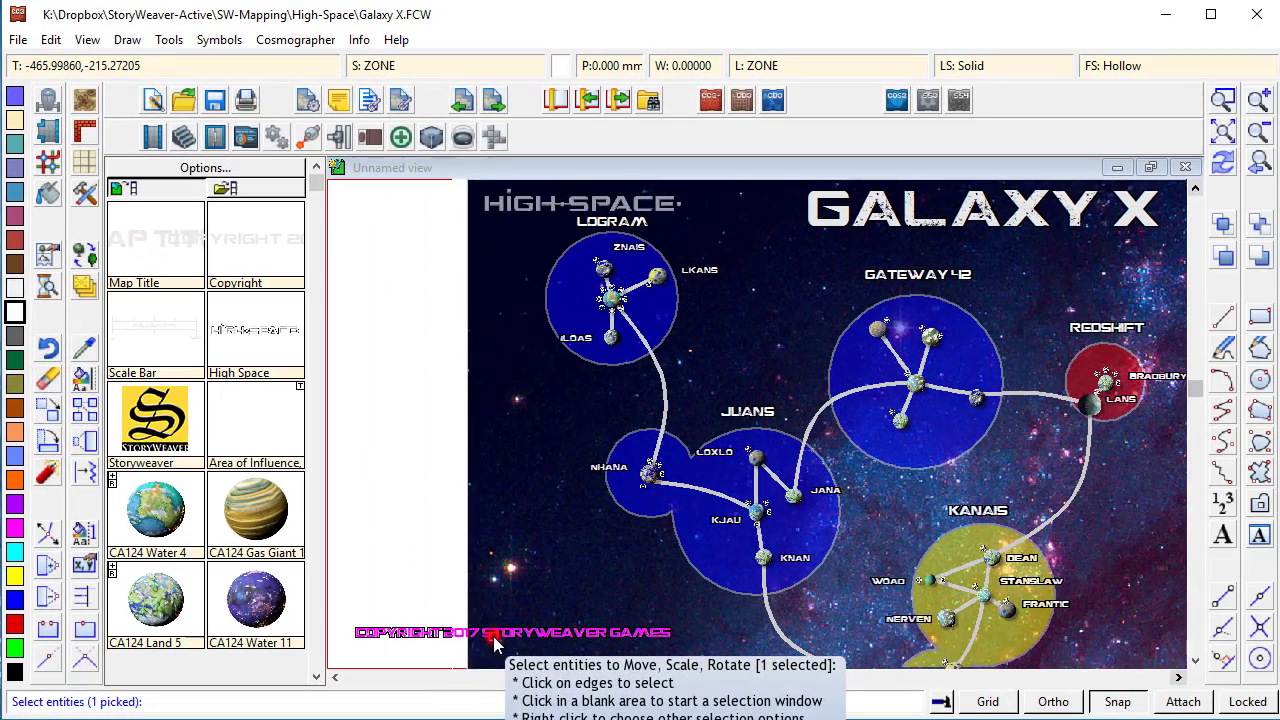
pyautogui.click(716, 700)
pyautogui.click(716, 700)
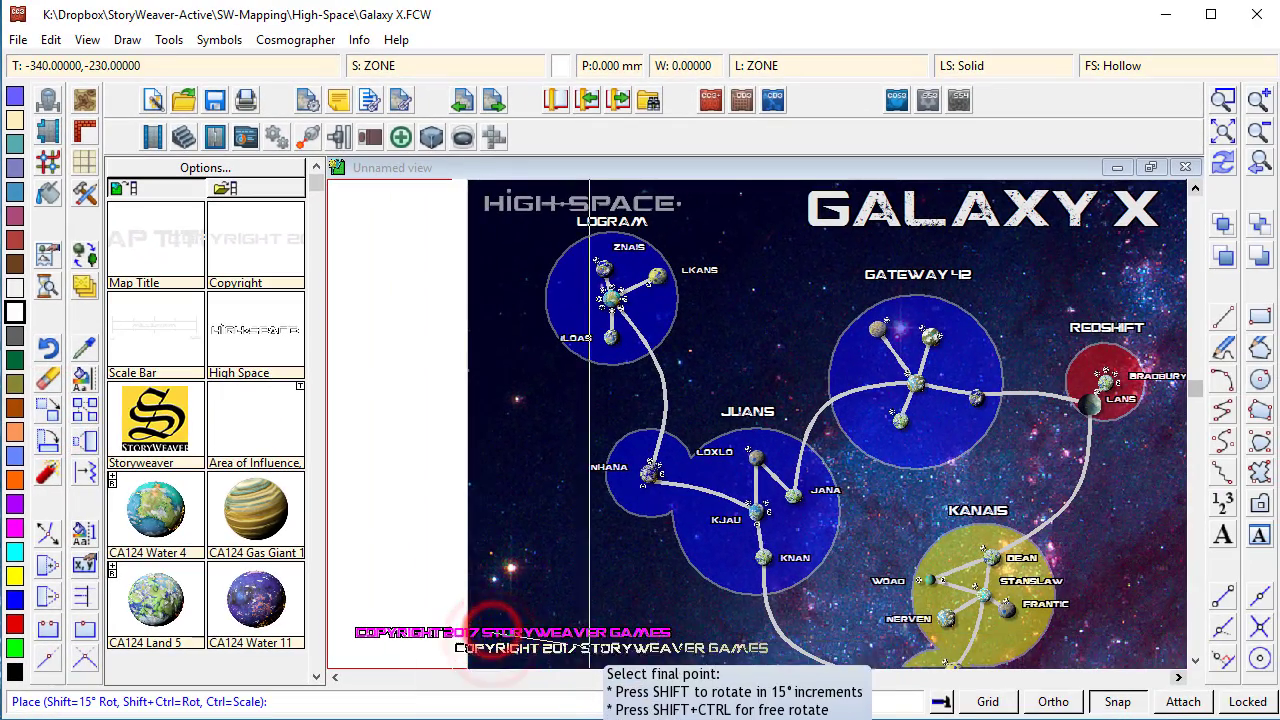
pyautogui.click(604, 661)
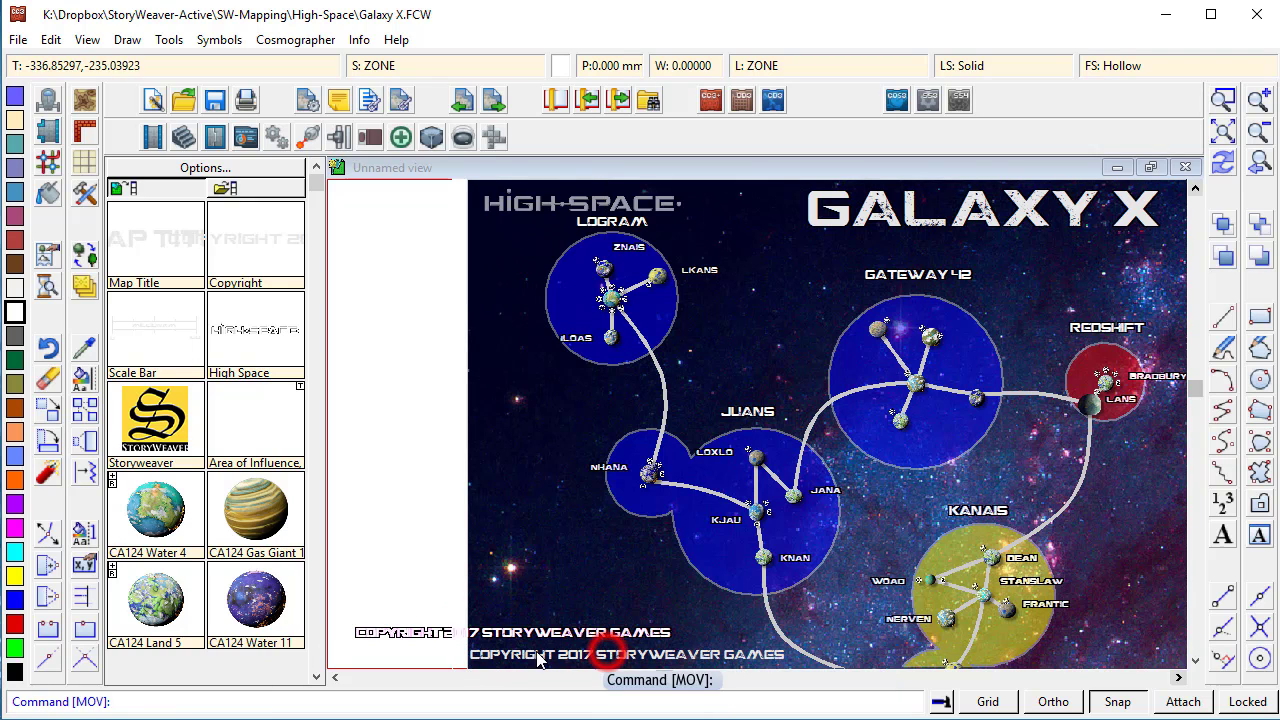
# - Place the Scale Bar symbol with a scale of 100 near the map's lower-right corner and redraw the map
pyautogui.click(155, 335)
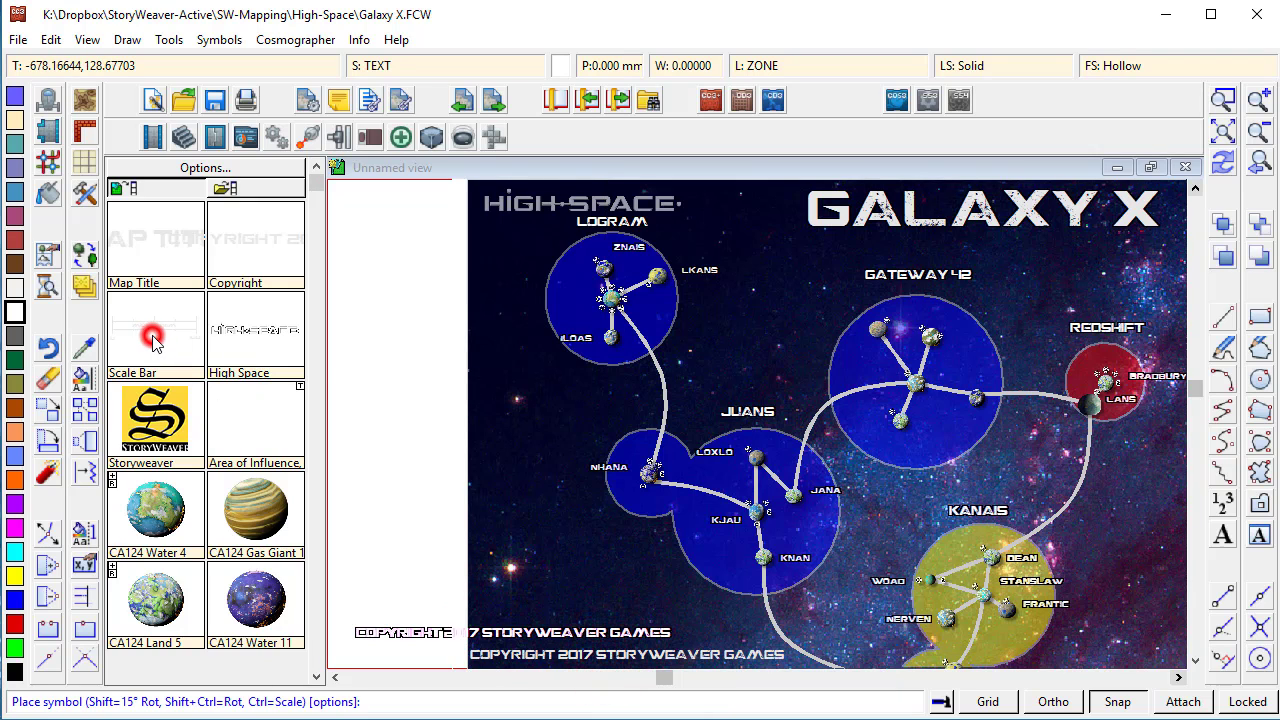
pyautogui.click(1135, 640)
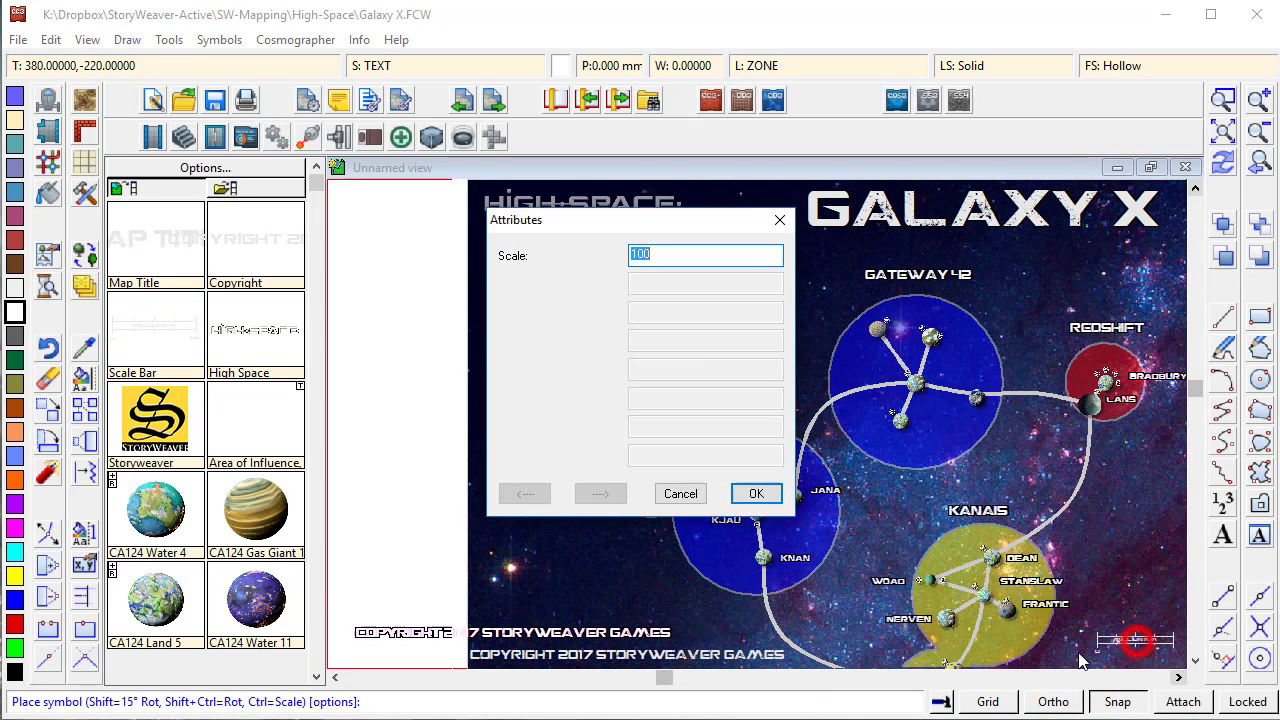
pyautogui.click(753, 503)
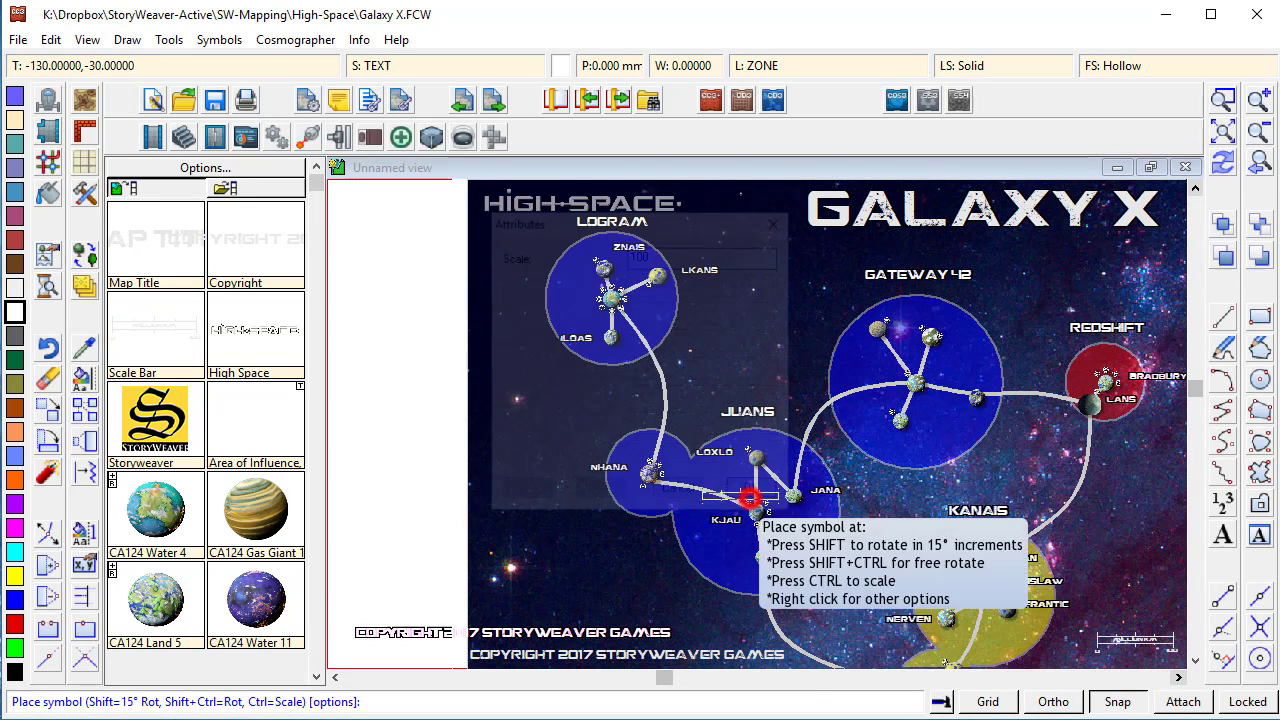
pyautogui.press('Escape')
pyautogui.click(1222, 162)
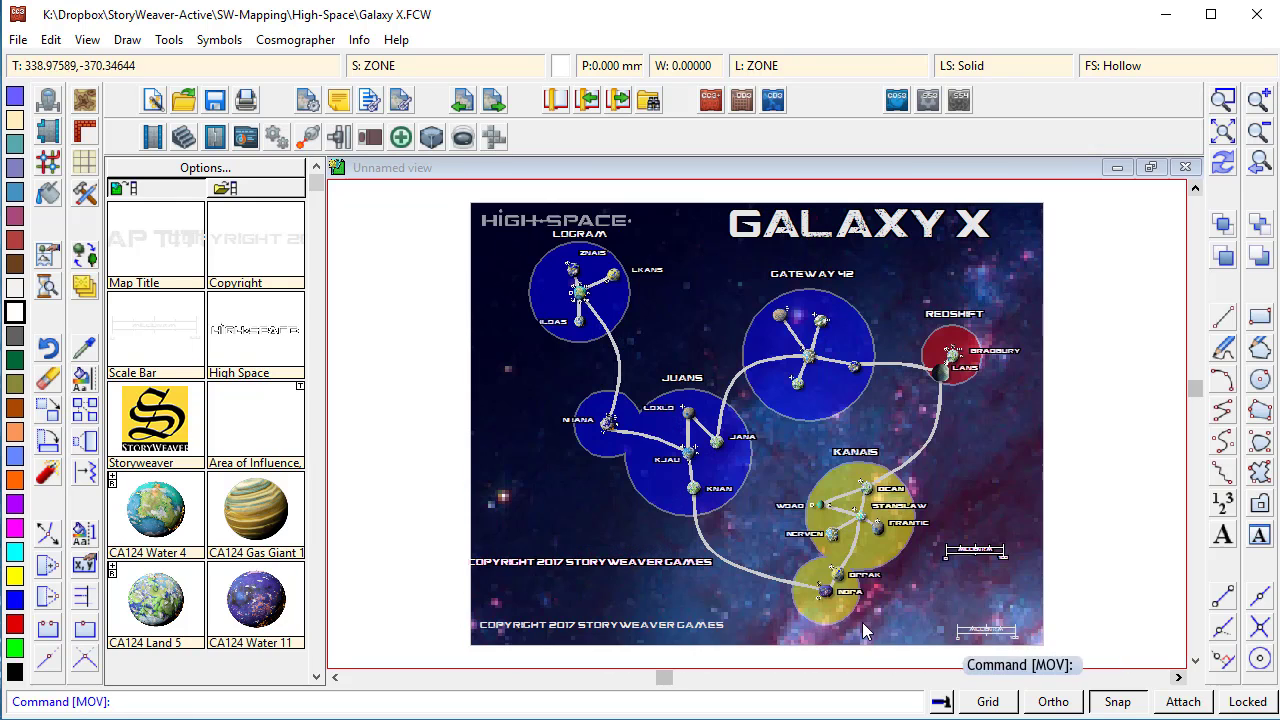
pyautogui.click(1224, 166)
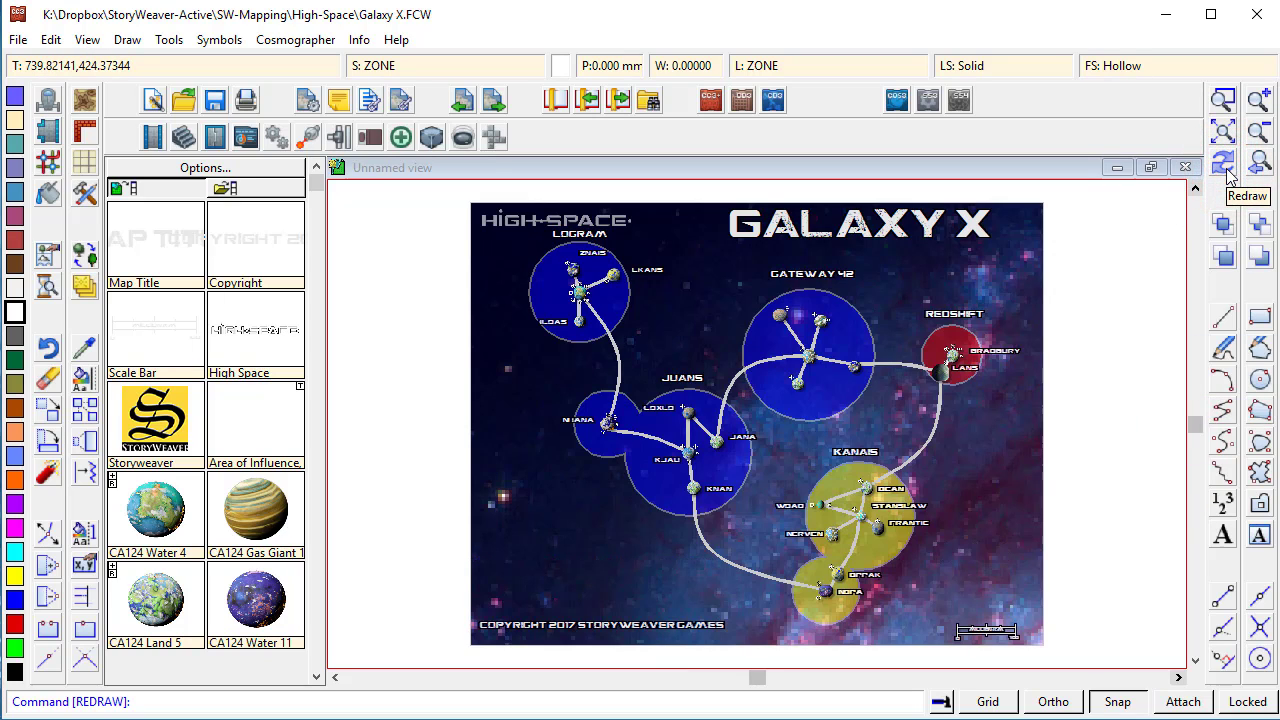